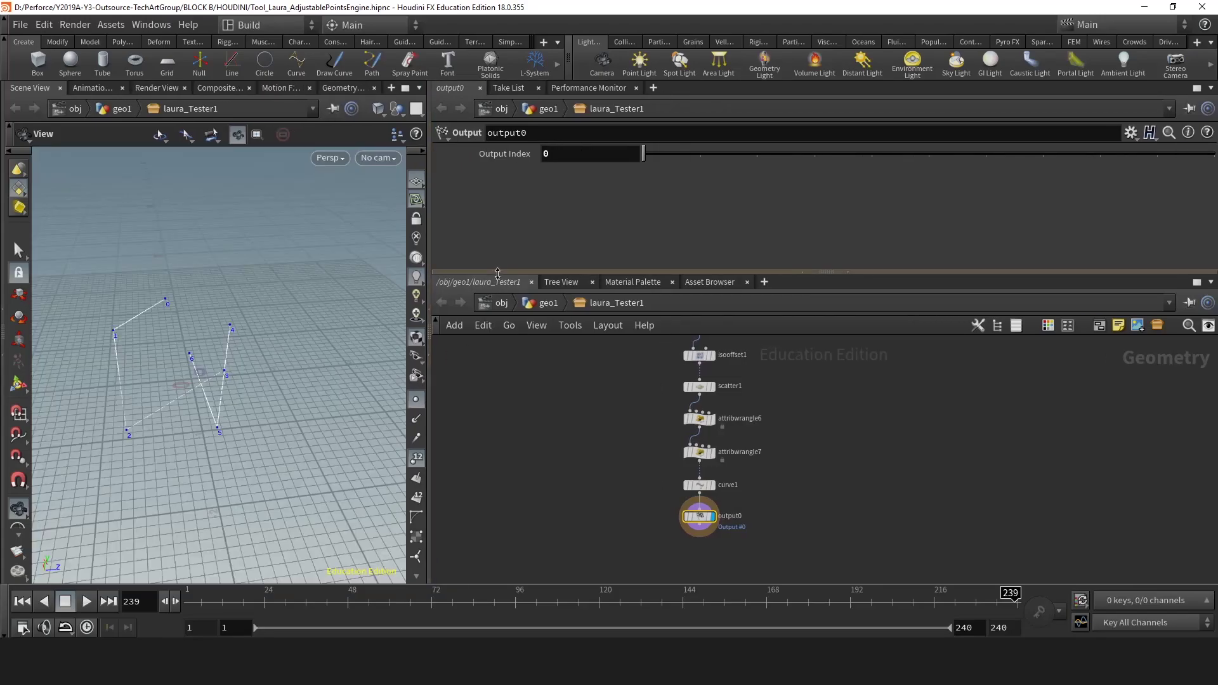
# Examine the full node chain from the sphere node down to the output node inside the tester asset.
pyautogui.moveTo(497, 273); pyautogui.dragTo(497, 234)
pyautogui.press('h')
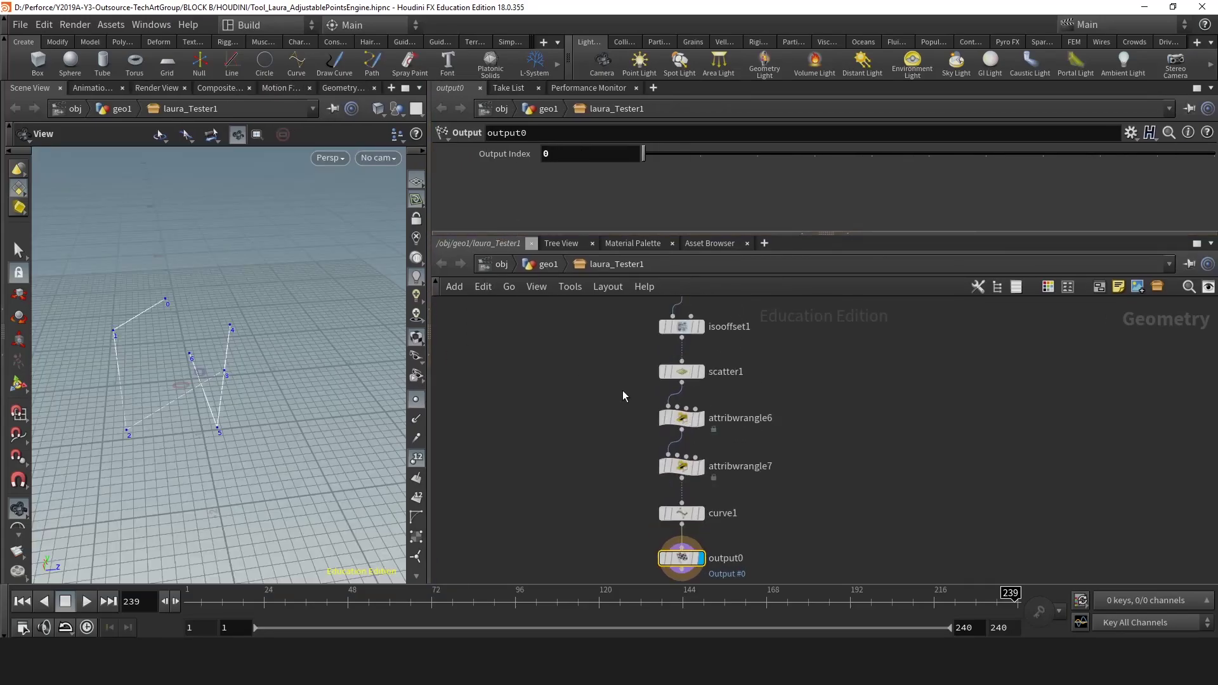
pyautogui.moveTo(622, 395); pyautogui.dragTo(557, 421, button='middle')
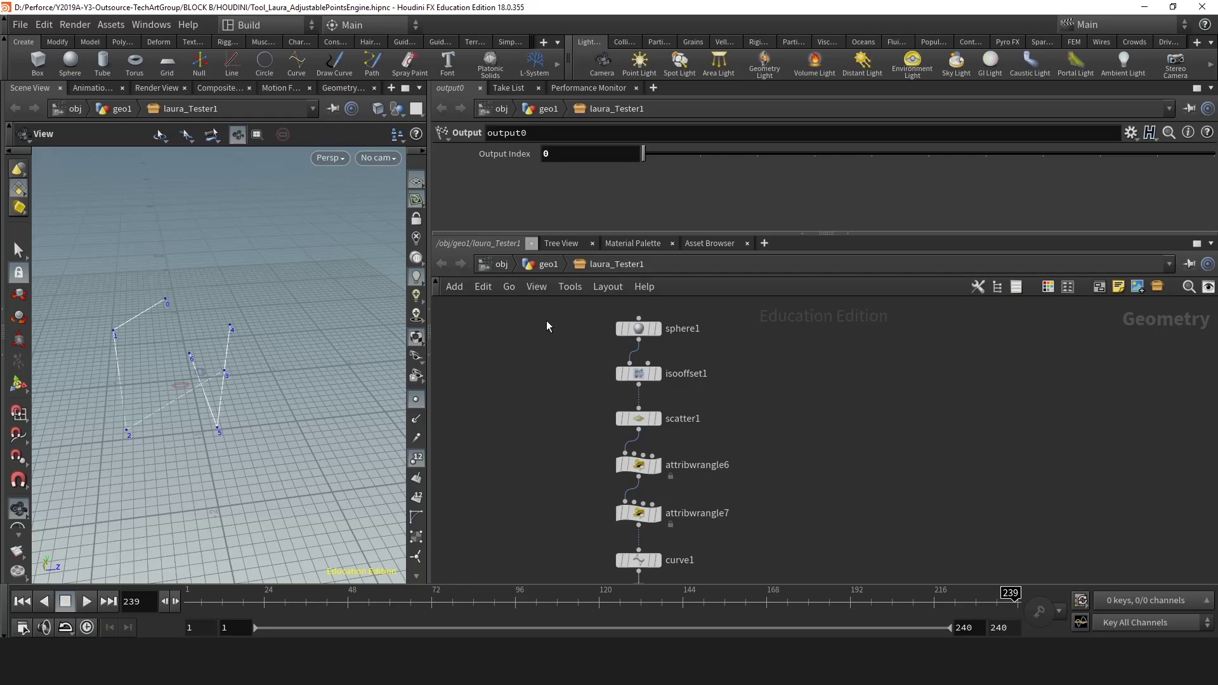
pyautogui.press('h')
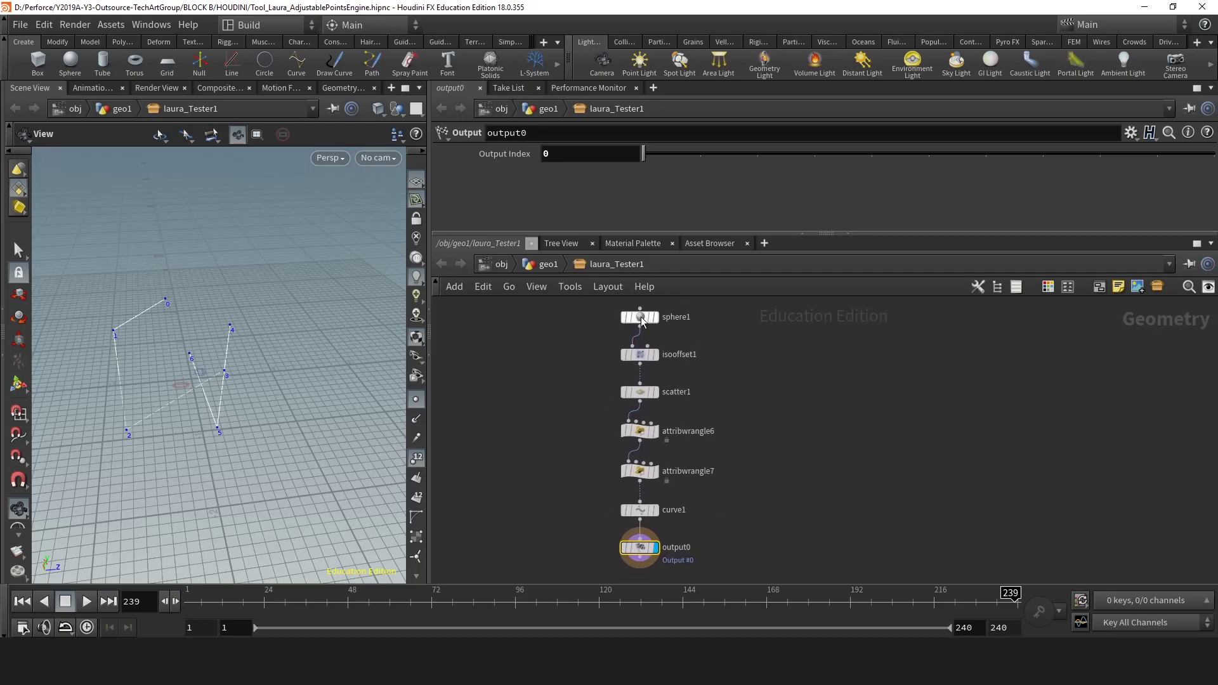
pyautogui.moveTo(658, 326)
pyautogui.moveTo(569, 312); pyautogui.dragTo(655, 403)
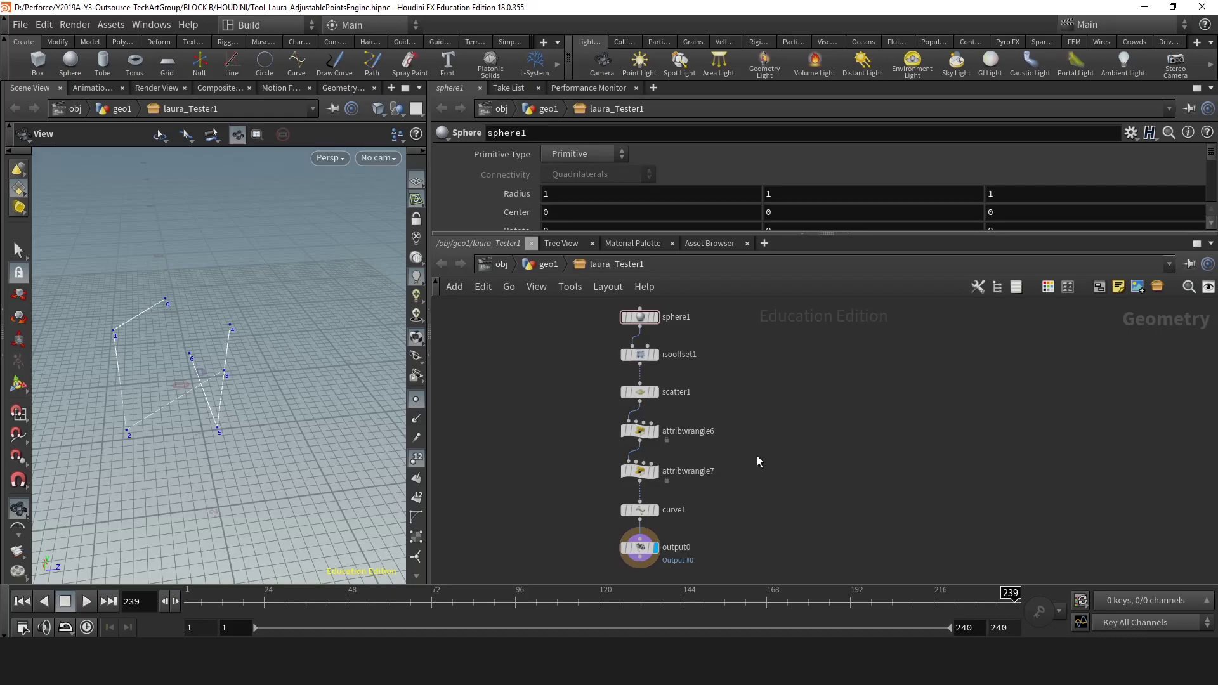
pyautogui.moveTo(756, 456)
pyautogui.mouseDown(button='middle')
pyautogui.moveTo(737, 430)
pyautogui.moveTo(715, 450)
pyautogui.moveTo(735, 466)
pyautogui.mouseUp(button='middle')
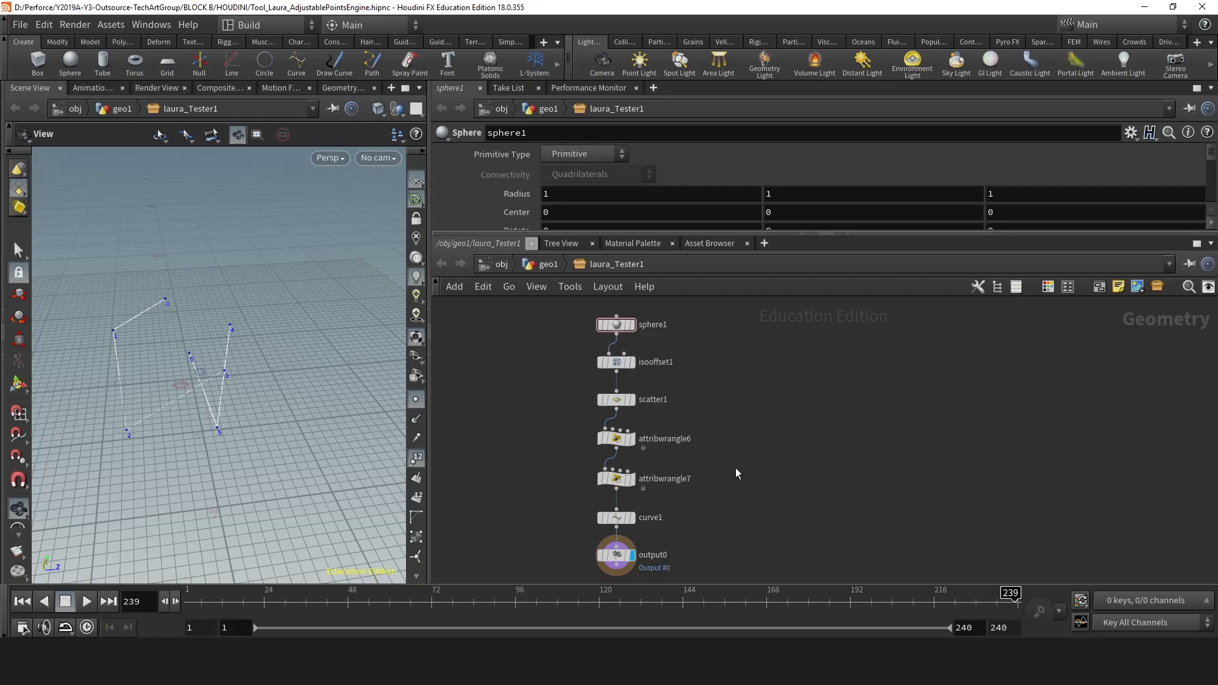
pyautogui.scroll(-1, 751, 445)
pyautogui.scroll(-1, 742, 442)
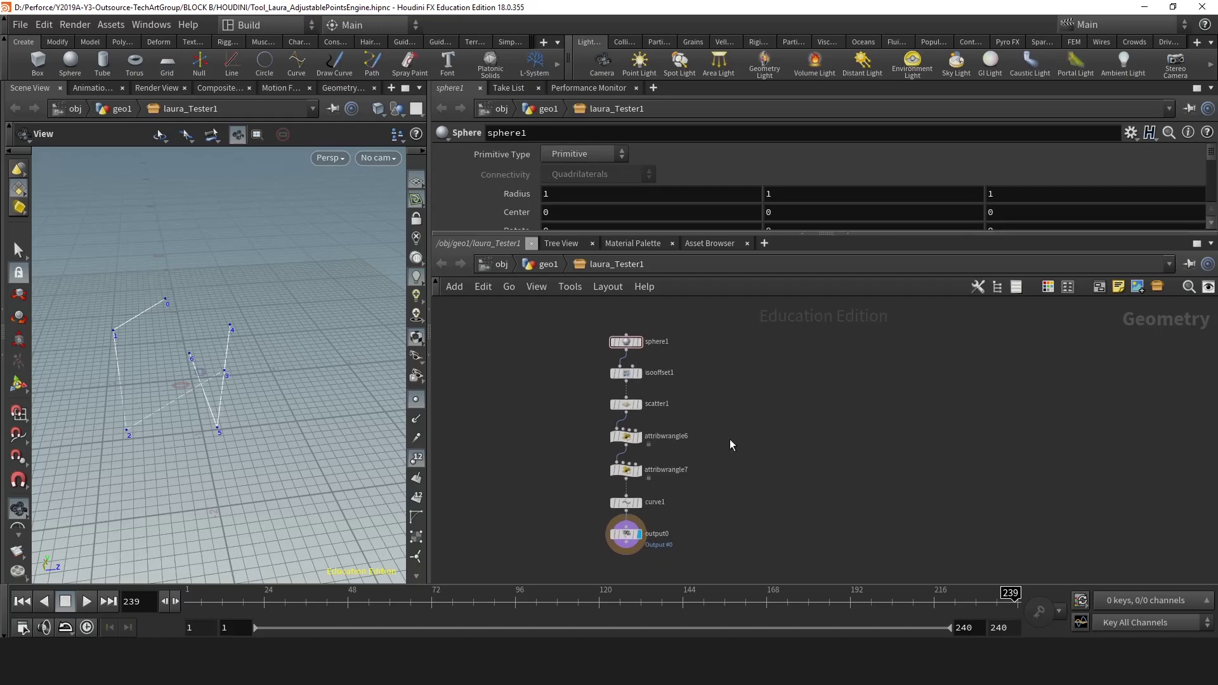
pyautogui.scroll(2, 724, 444)
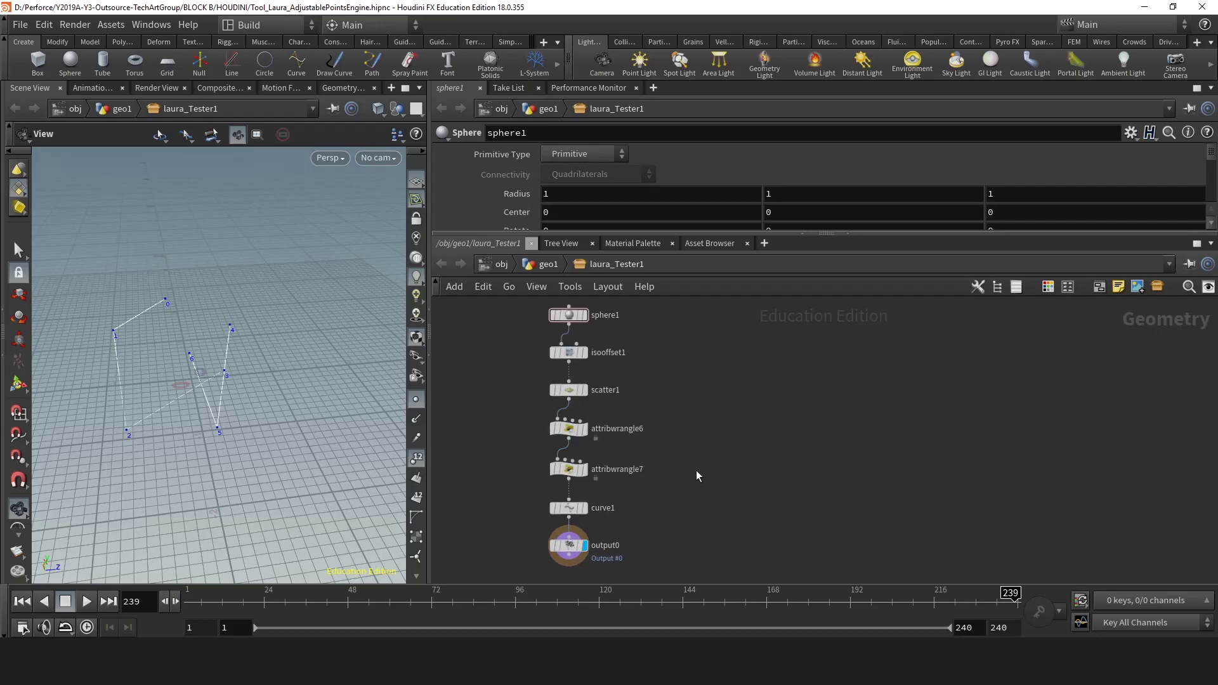
pyautogui.moveTo(651, 451); pyautogui.dragTo(732, 451, button='middle')
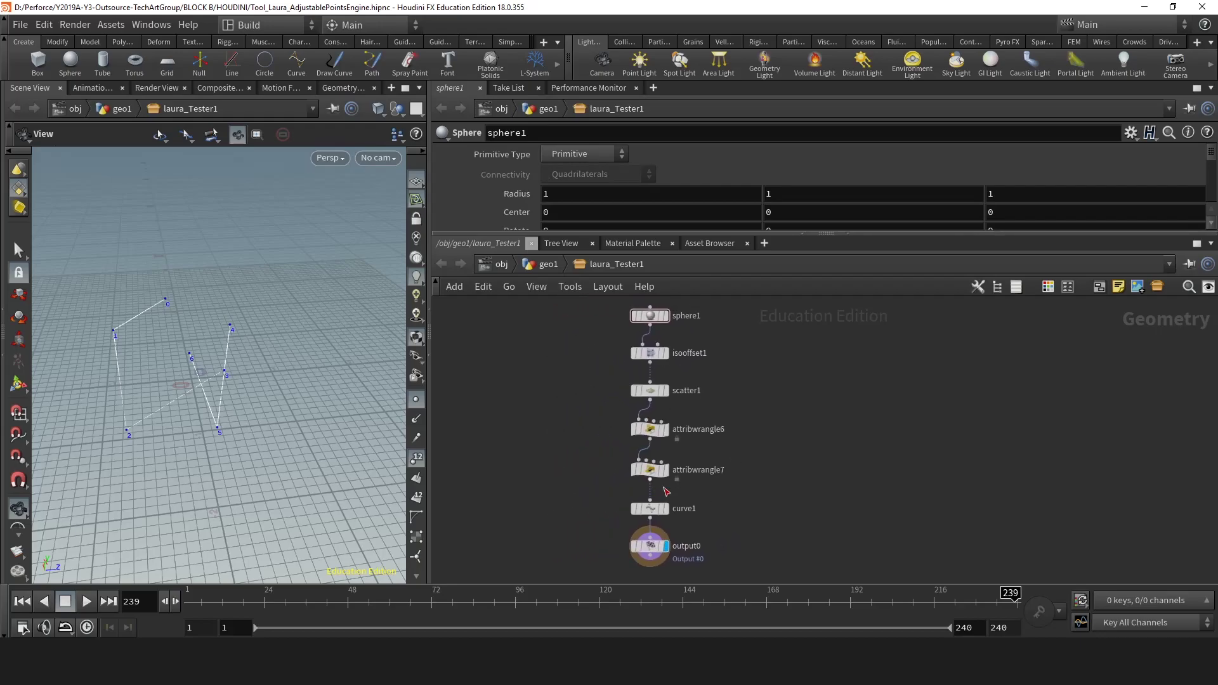
pyautogui.scroll(1, 613, 414)
pyautogui.moveTo(611, 392); pyautogui.dragTo(593, 362, button='middle')
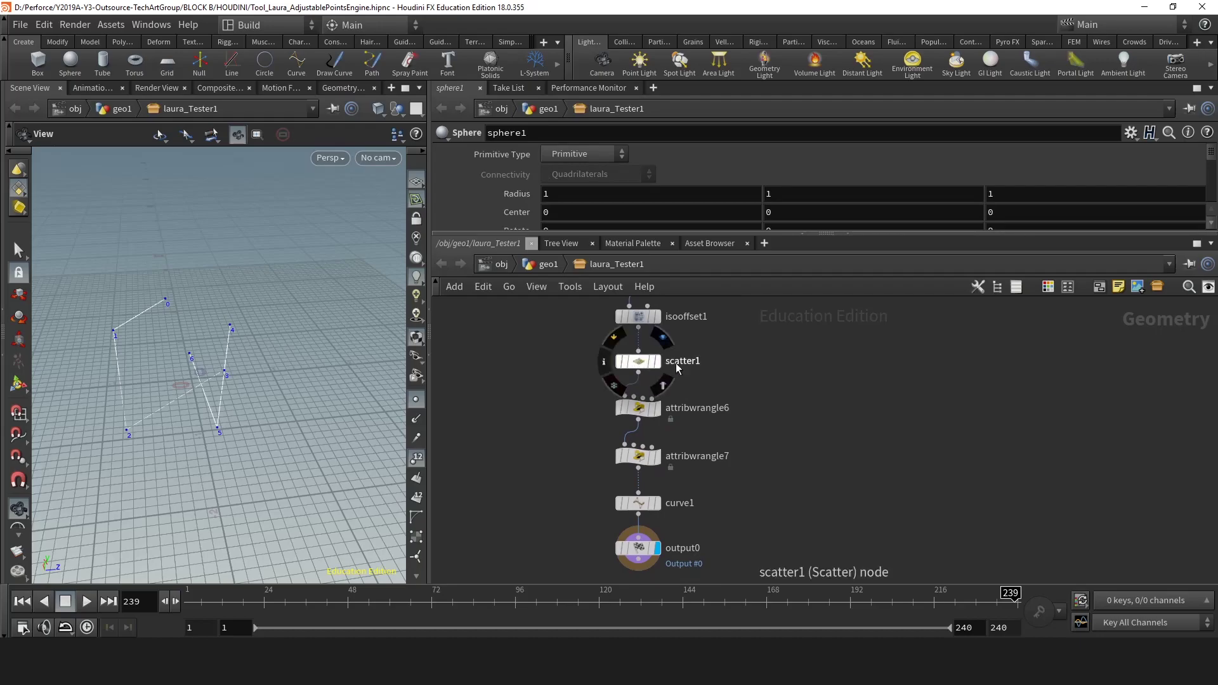
# Compare the scatter1 points with the curve1 result by displaying each node in turn.
pyautogui.click(657, 362)
pyautogui.click(642, 361)
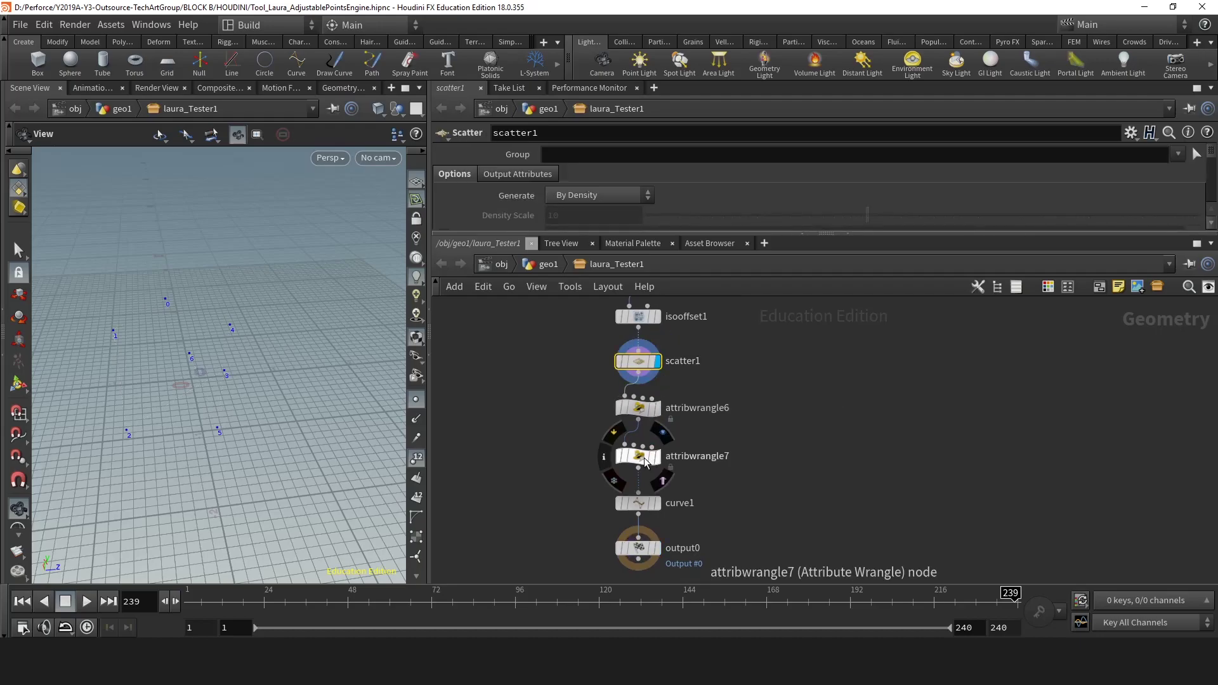
pyautogui.moveTo(607, 485); pyautogui.dragTo(690, 521)
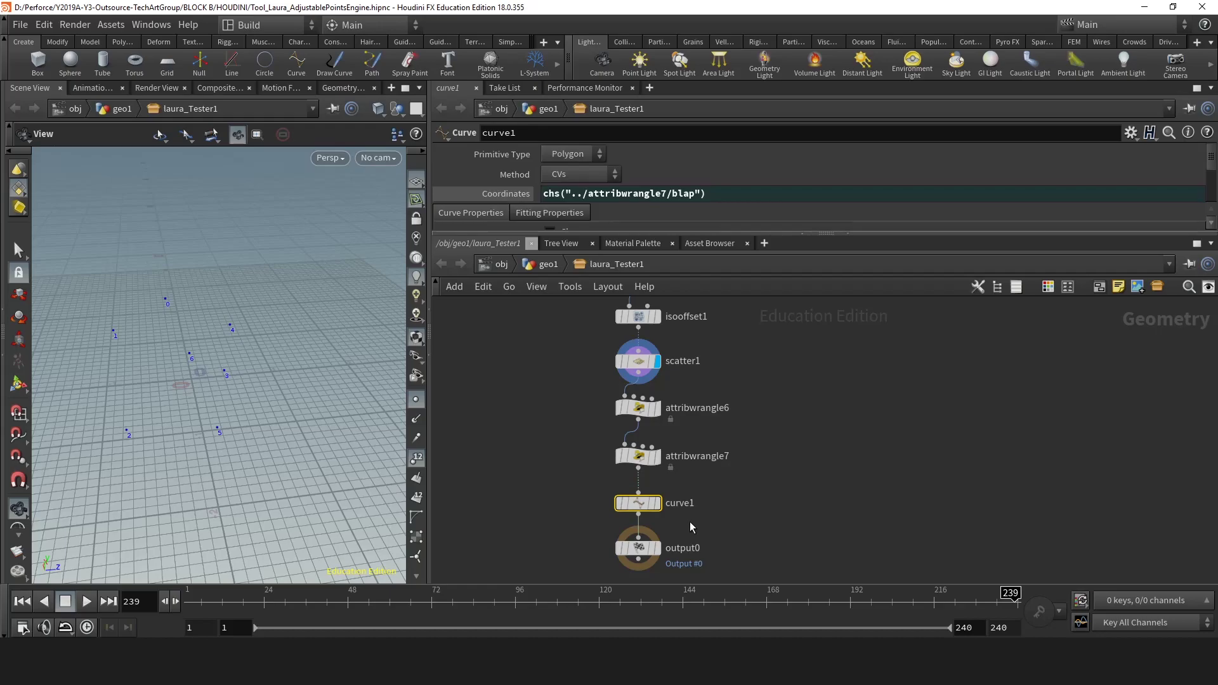
pyautogui.click(657, 503)
pyautogui.moveTo(654, 507); pyautogui.dragTo(592, 458, button='middle')
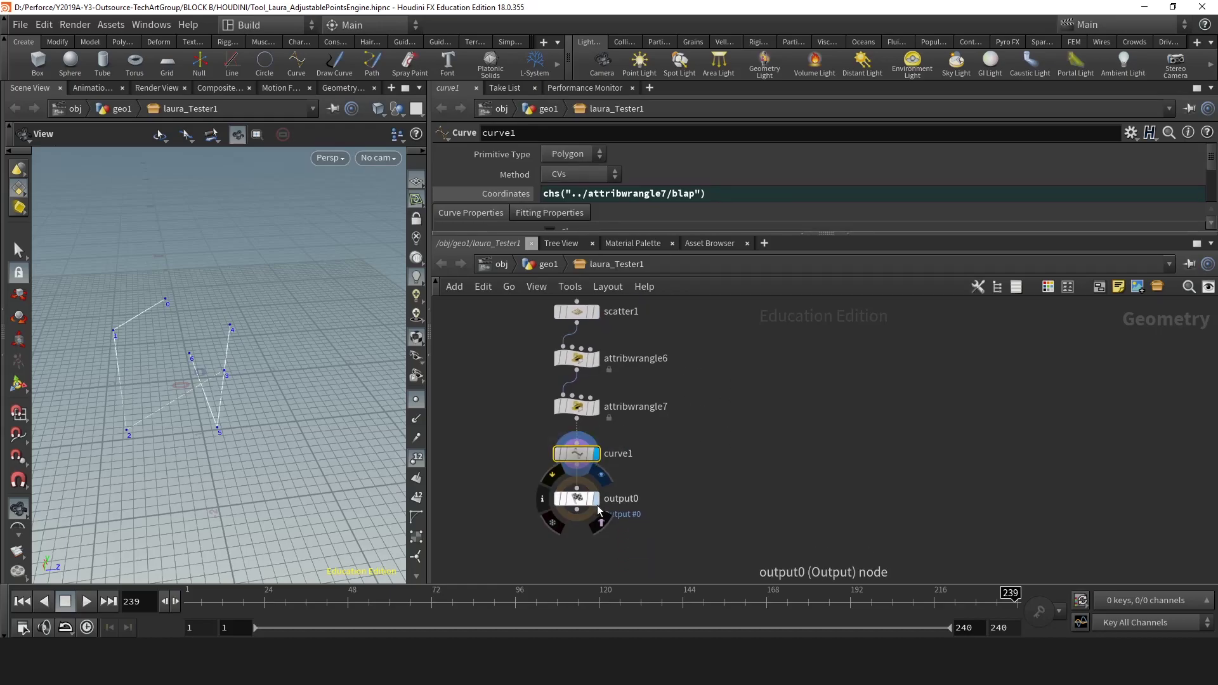
# Move the output0 node further below curve1 and display the scatter1 points again.
pyautogui.moveTo(577, 498); pyautogui.dragTo(578, 544)
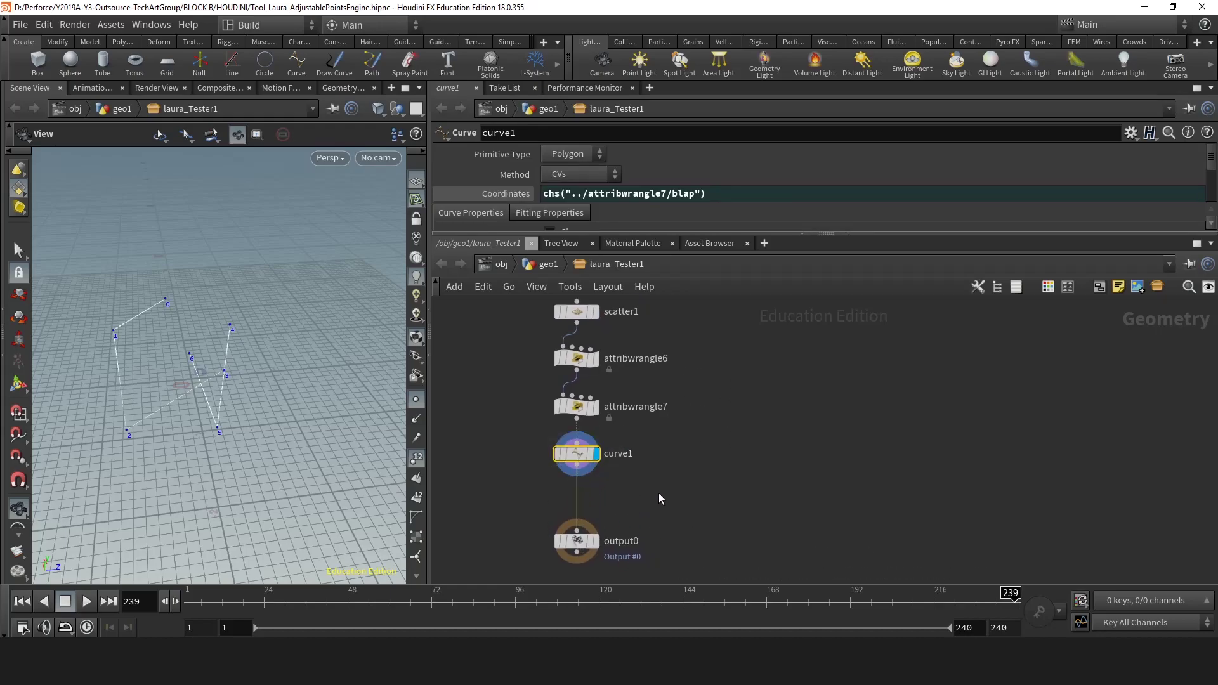
pyautogui.click(654, 492)
pyautogui.scroll(-2, 647, 493)
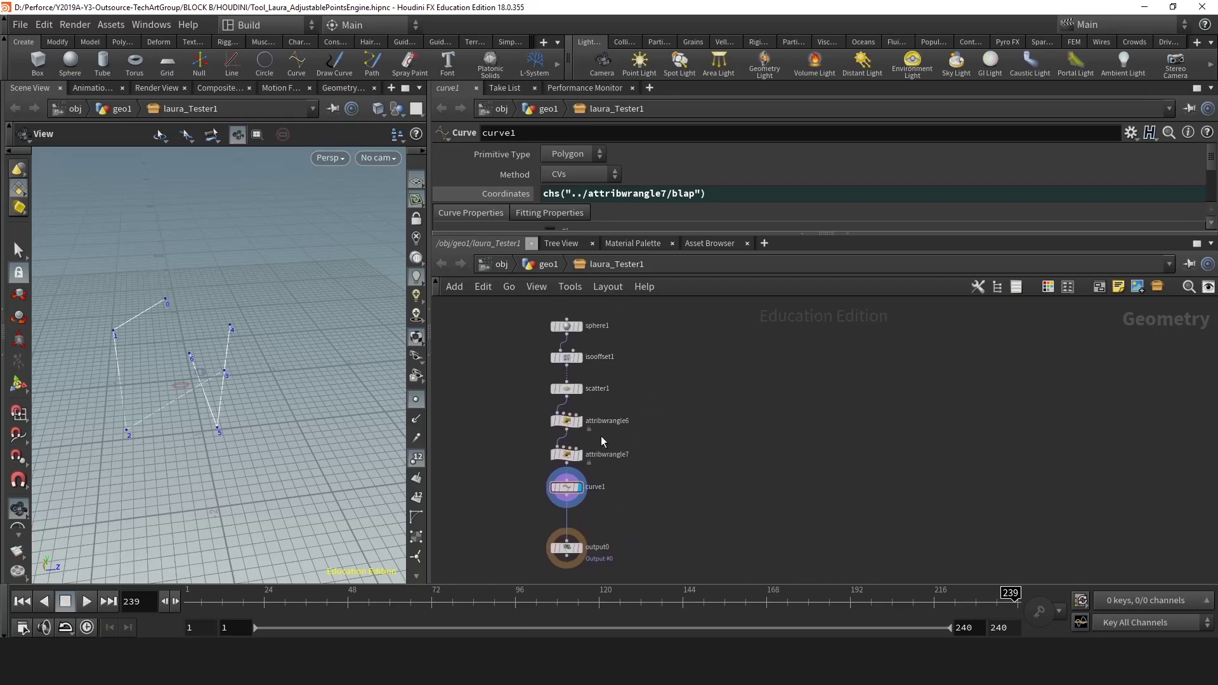
pyautogui.click(579, 388)
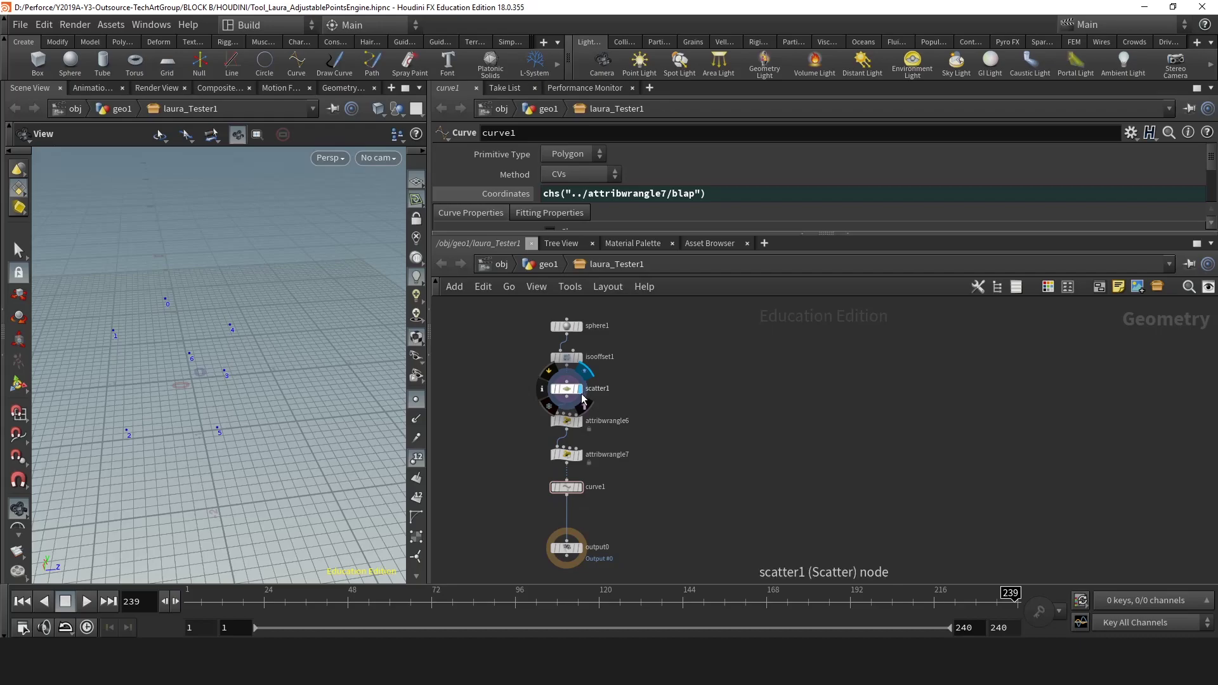
pyautogui.click(563, 390)
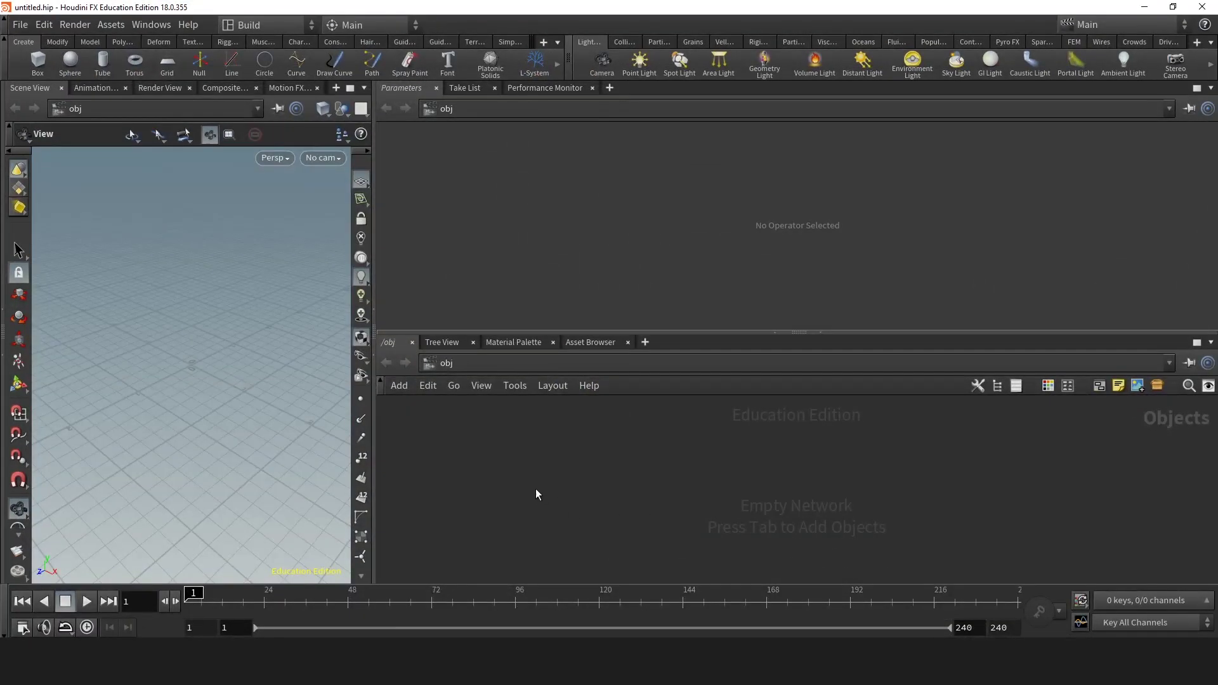
# Add a Geometry object to the empty scene and go inside its network.
pyautogui.press('Tab')
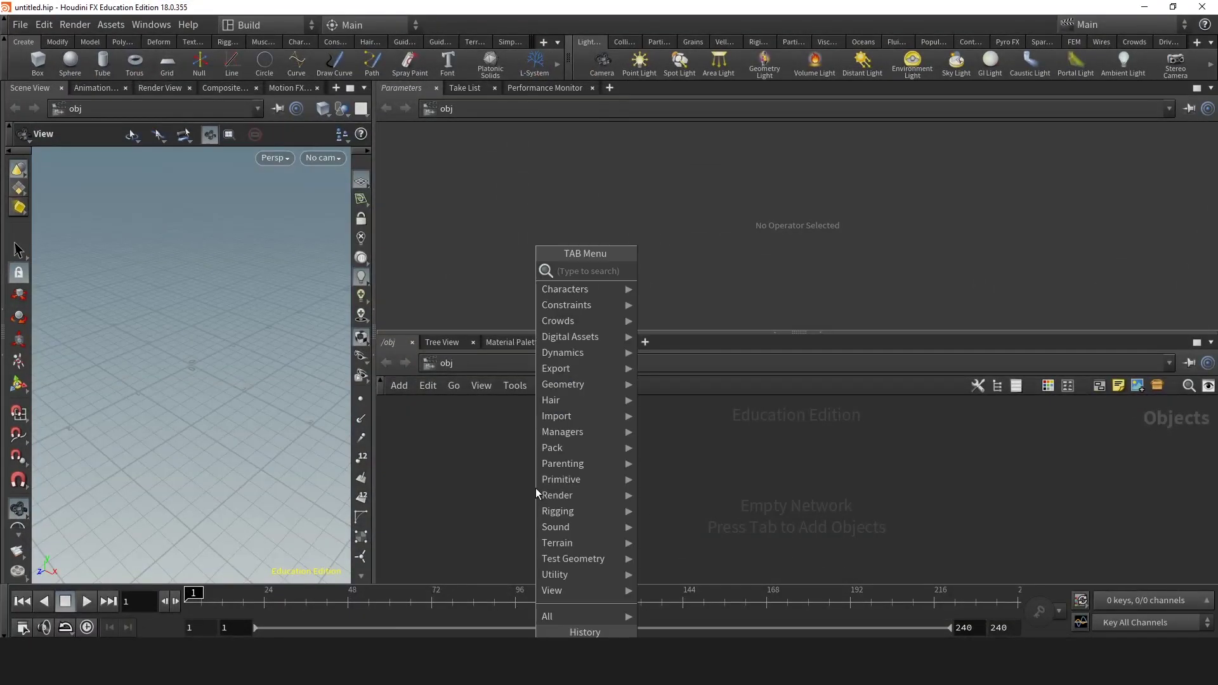
pyautogui.write('geo')
pyautogui.press('Return')
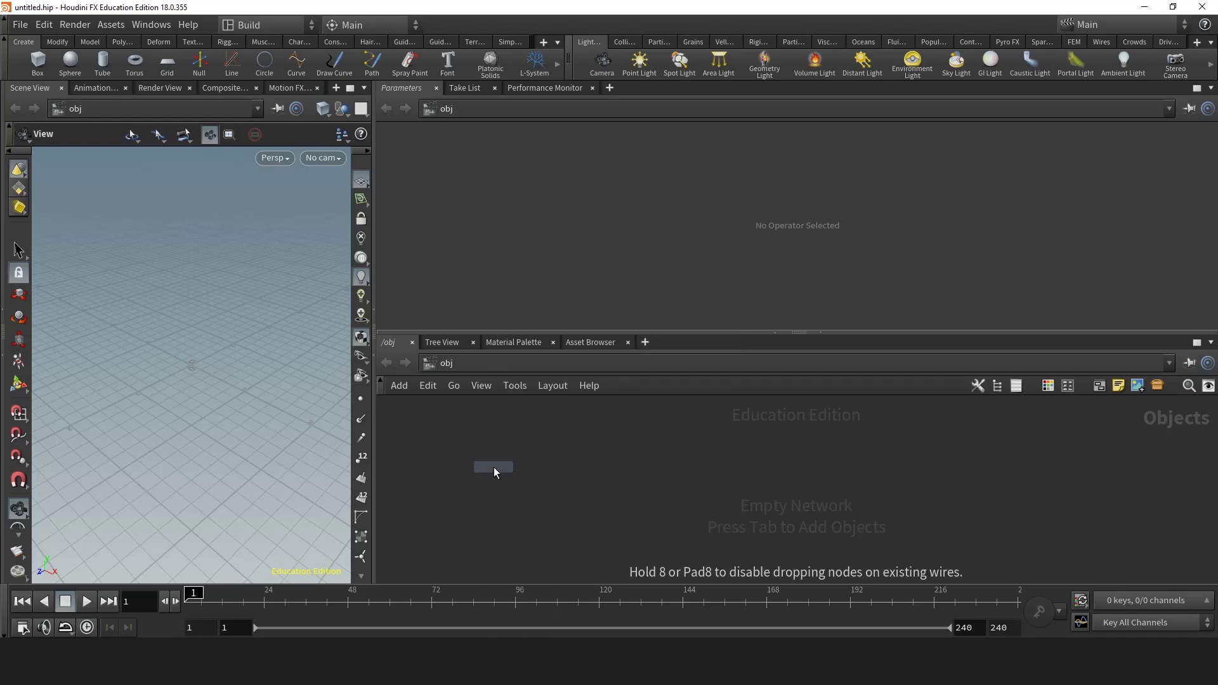
pyautogui.click(494, 467)
pyautogui.doubleClick(493, 466)
# Add a Sphere node to the geometry network.
pyautogui.press('Tab')
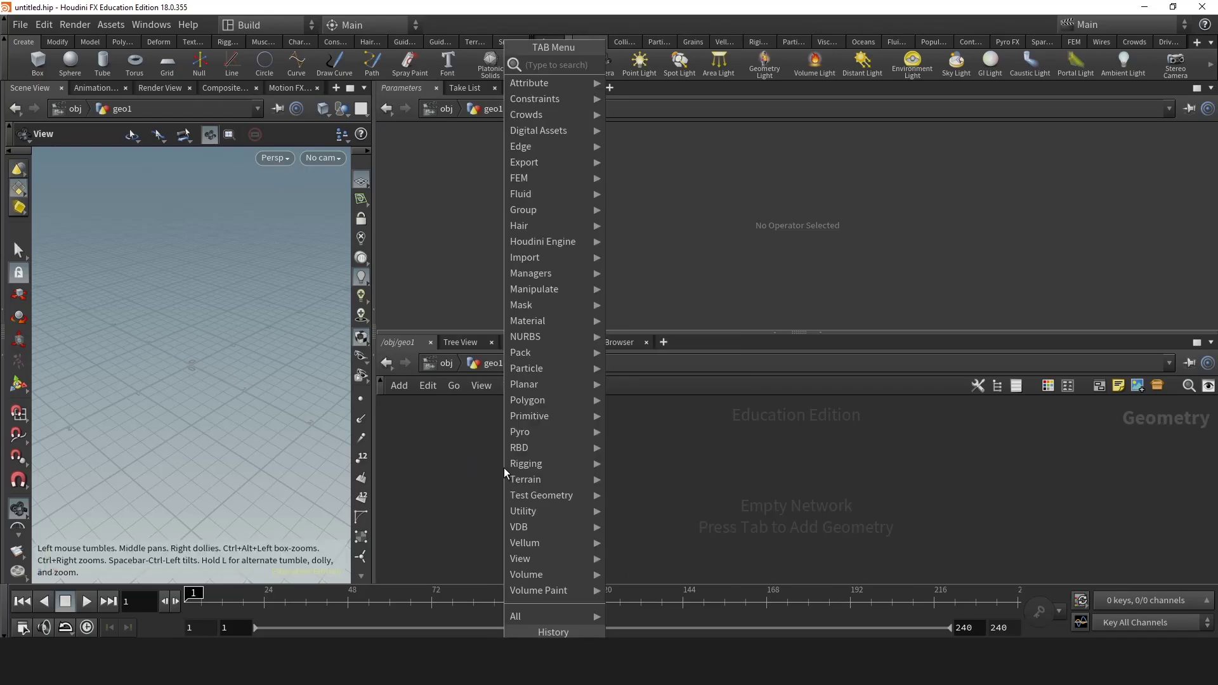
pyautogui.write('sp')
pyautogui.press('Return')
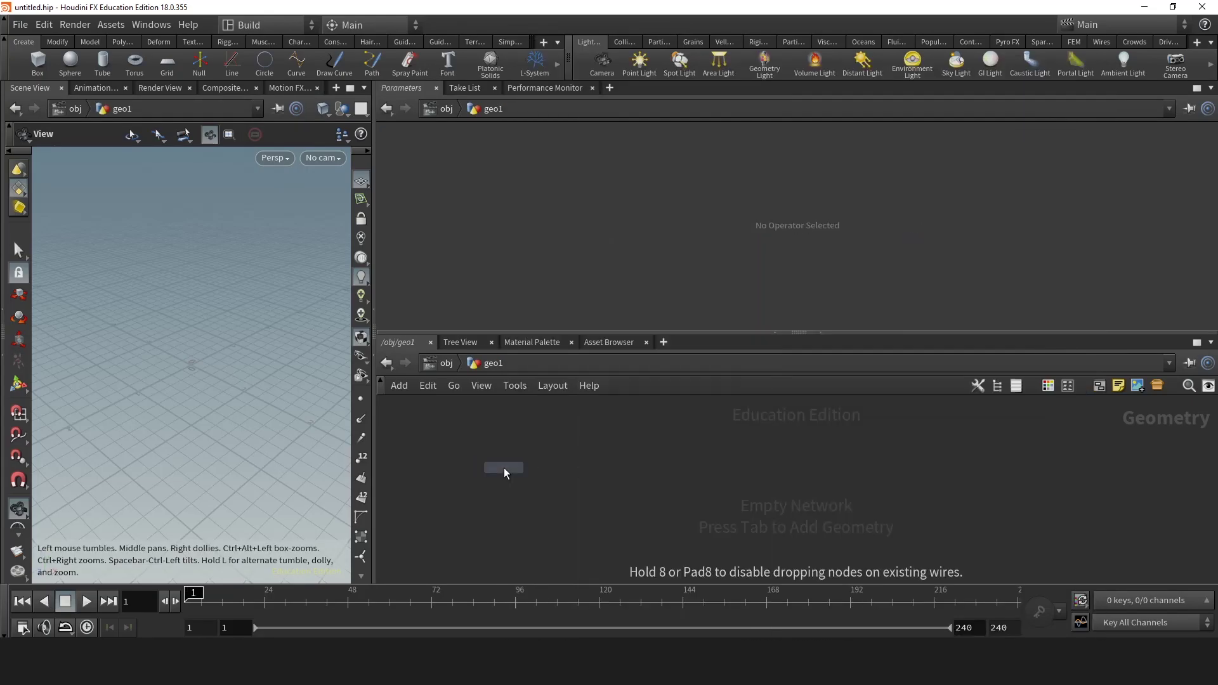
pyautogui.click(526, 445)
# Add an IsoOffset node below the sphere node and feed it with the sphere's output.
pyautogui.press('Tab')
pyautogui.moveTo(553, 488)
pyautogui.press('Return')
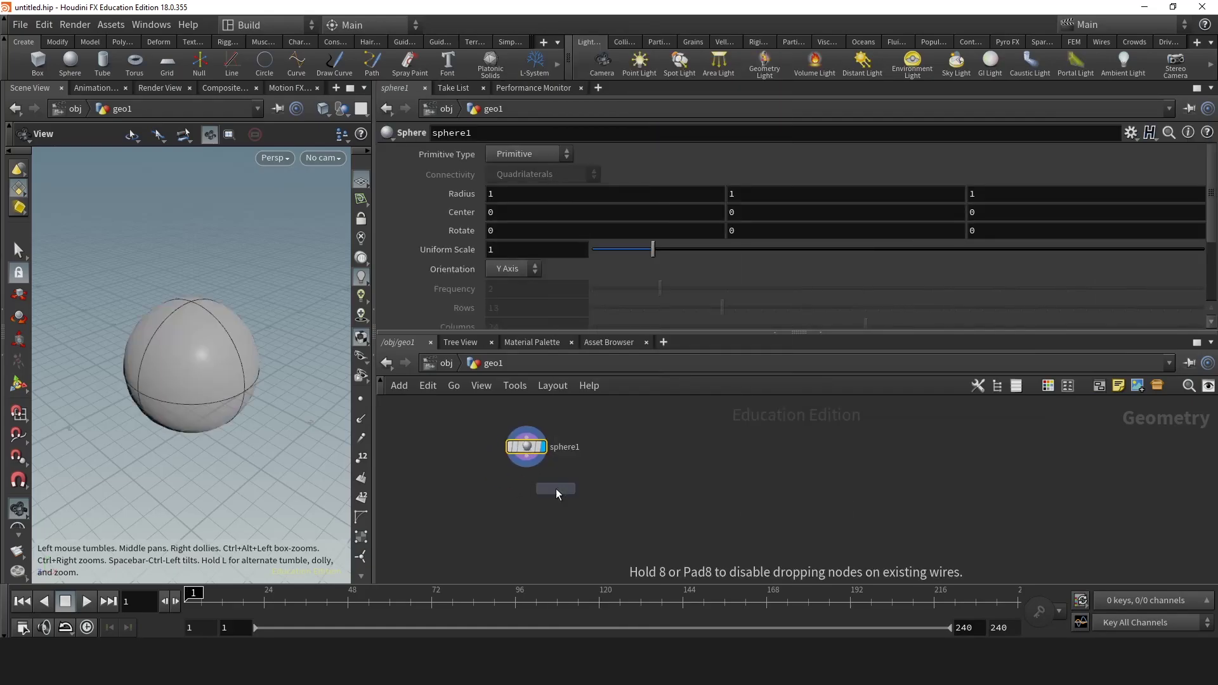
pyautogui.click(526, 493)
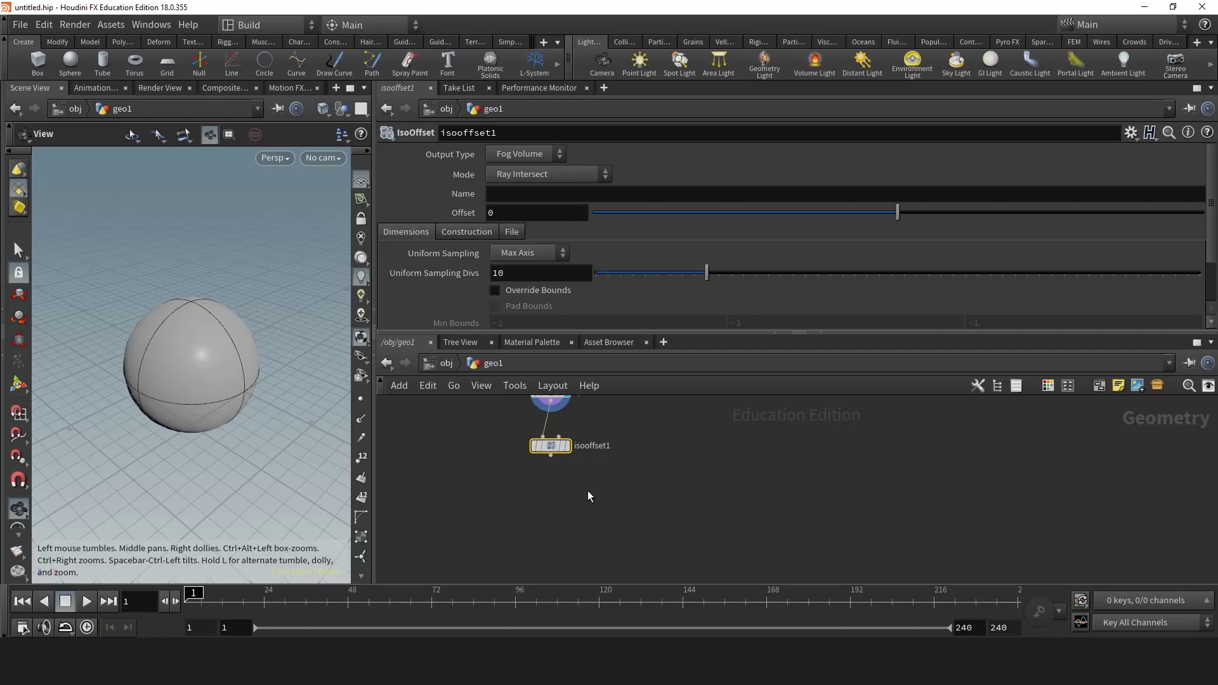
# Add a Scatter node connected below the isooffset node and display its points.
pyautogui.press('Tab')
pyautogui.write('scatter')
pyautogui.press('Return')
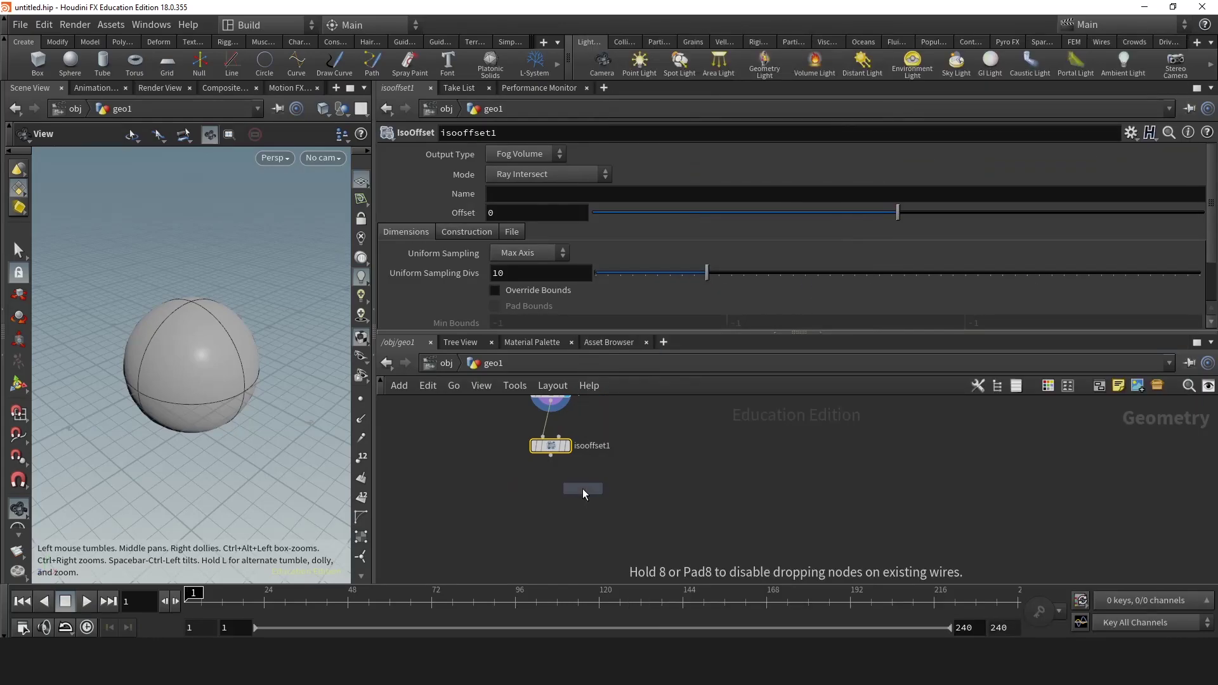
pyautogui.click(582, 488)
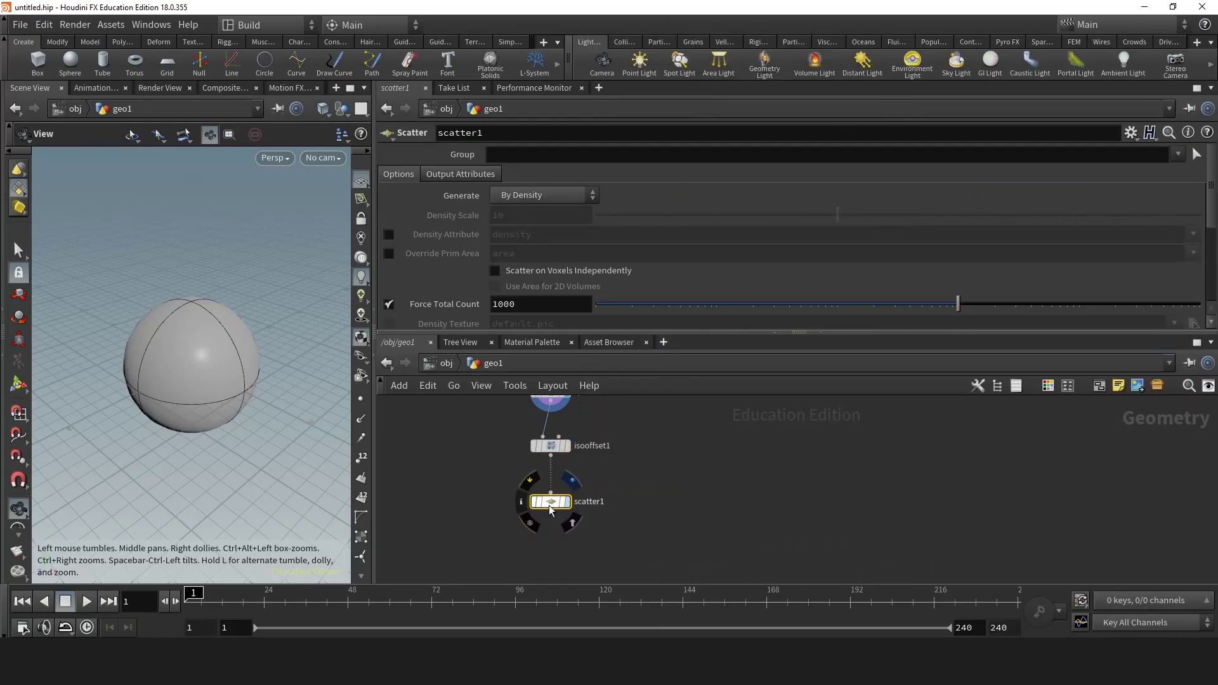
pyautogui.click(567, 502)
# Set the scatter node's Force Total Count to 10.
pyautogui.moveTo(560, 309); pyautogui.dragTo(418, 301)
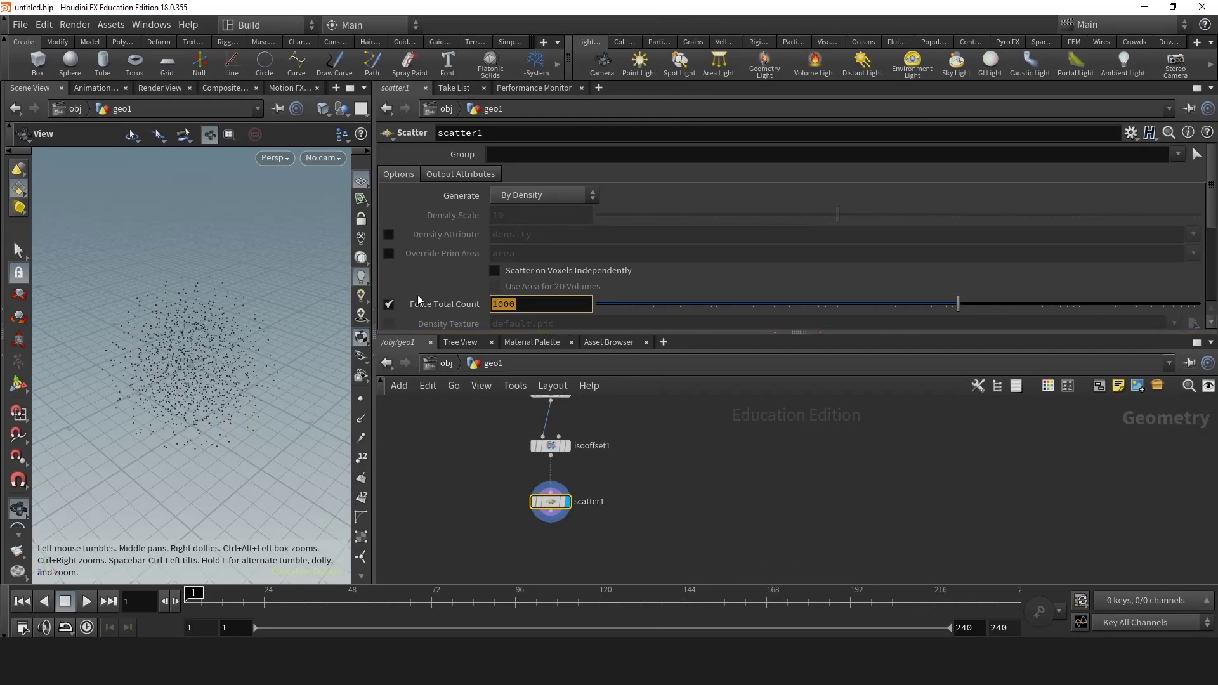
pyautogui.write('10')
pyautogui.press('Return')
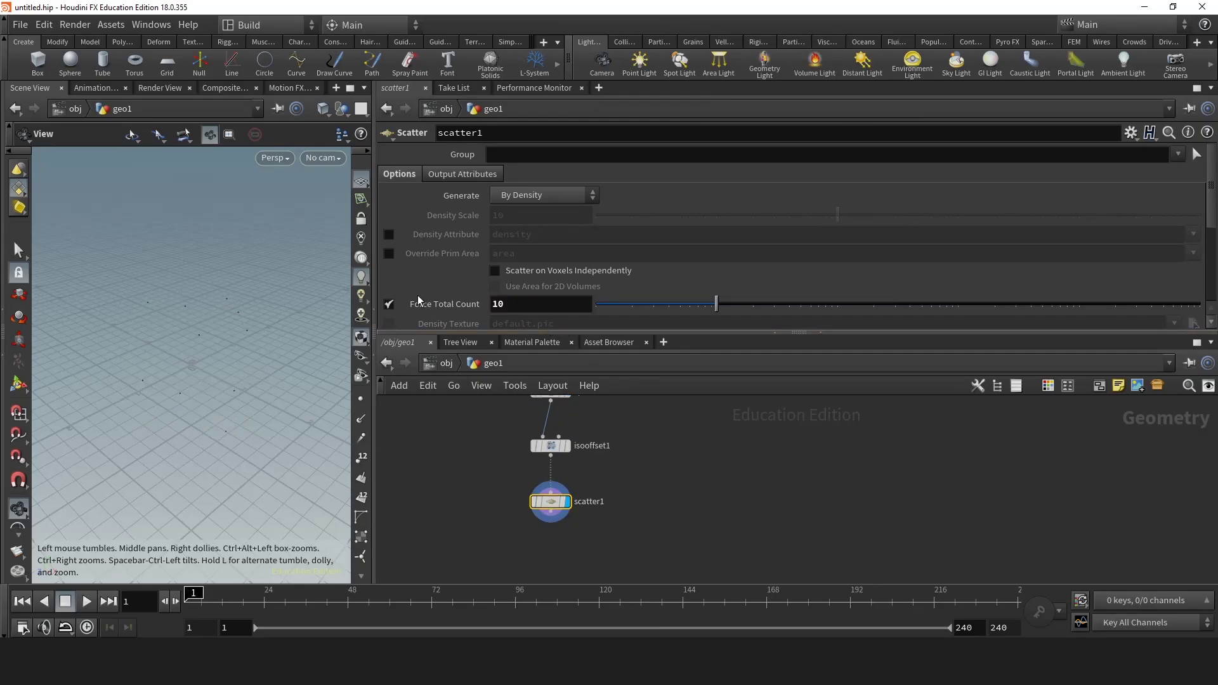
# Lay out the sphere, isooffset and scatter nodes neatly in a compact column, leaving nothing selected.
pyautogui.scroll(-2, 474, 500)
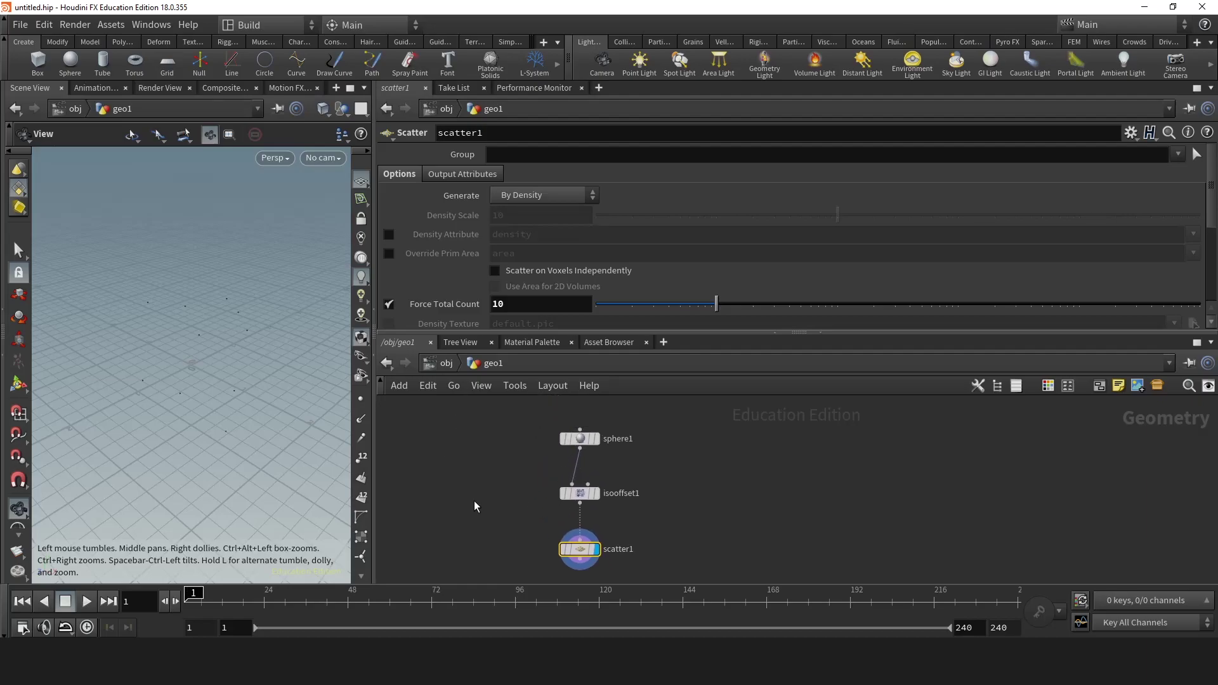
pyautogui.moveTo(492, 441); pyautogui.dragTo(596, 550)
pyautogui.press('l')
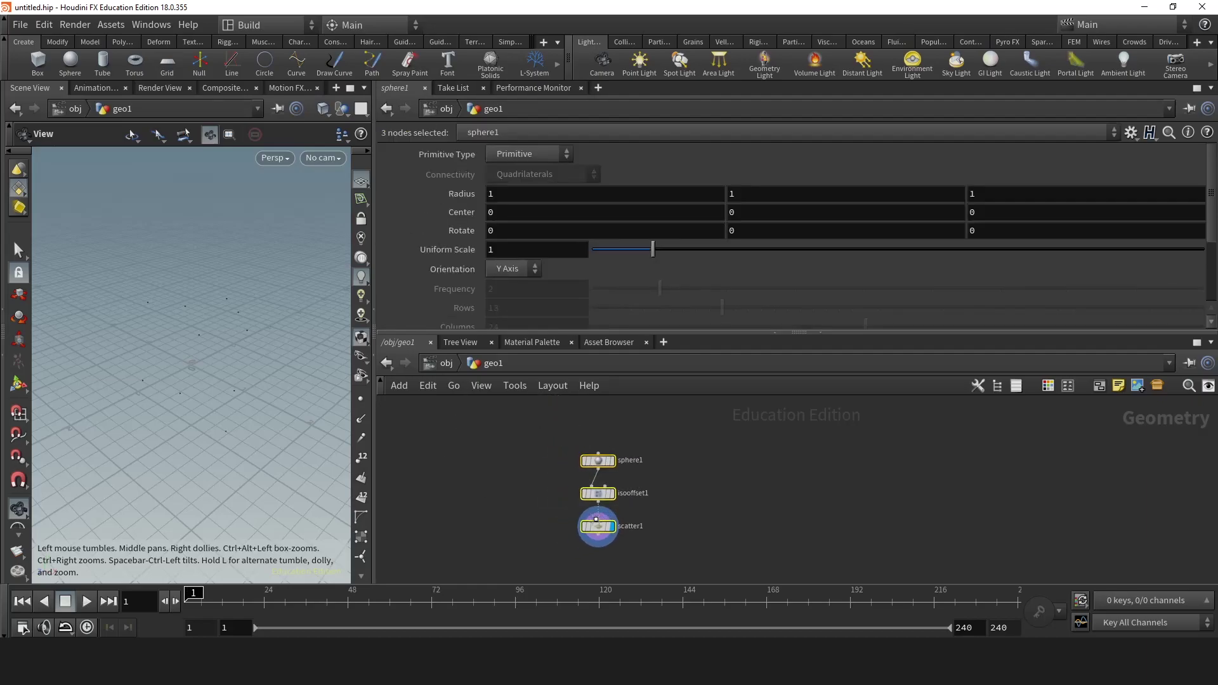
pyautogui.scroll(2, 626, 490)
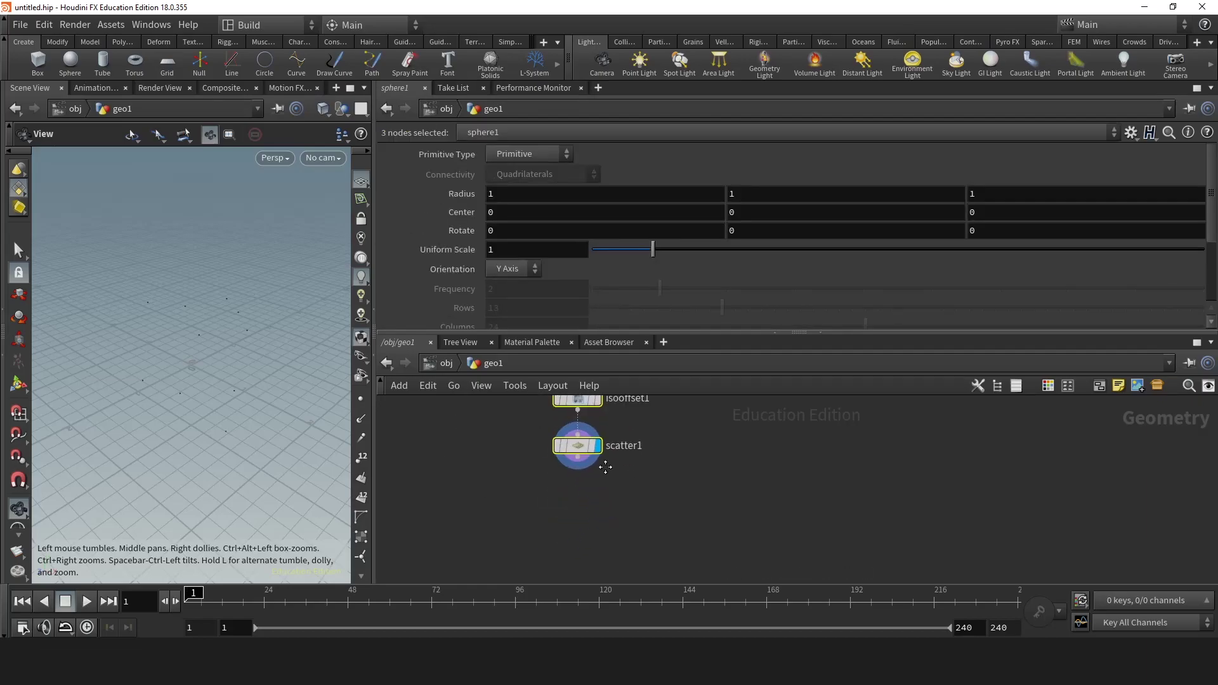
pyautogui.click(544, 514)
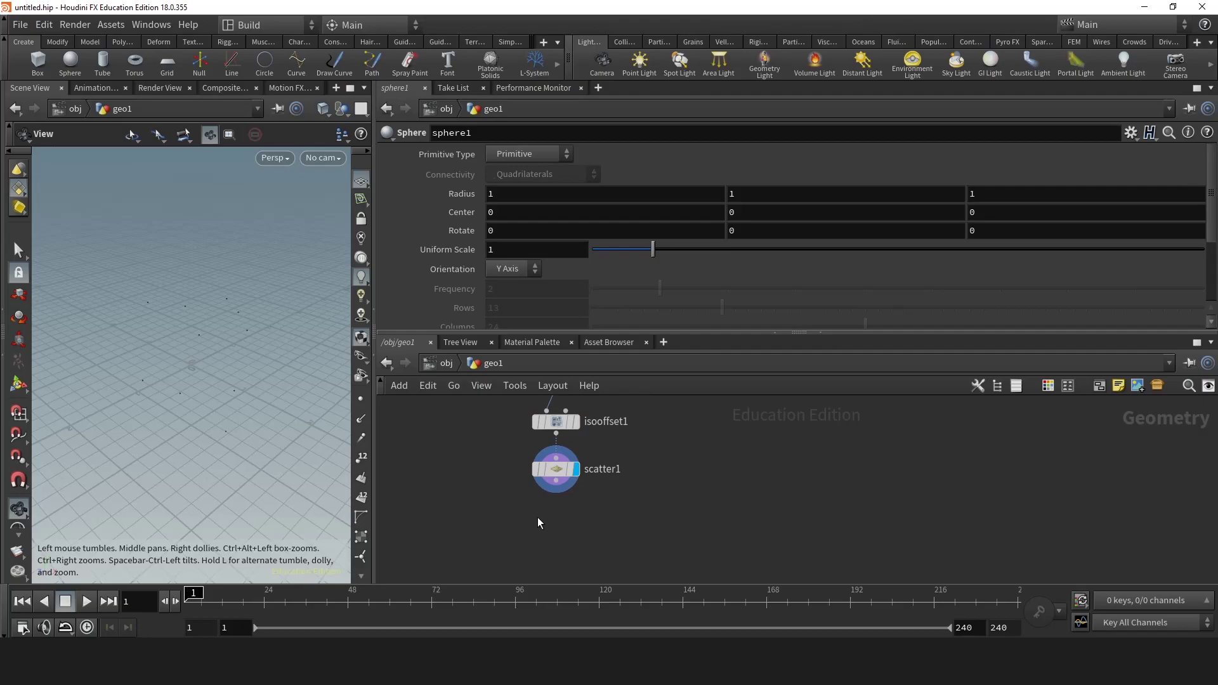
# Add an Attribute Wrangle node below the scatter node and wire the scatter output into its first input.
pyautogui.press('Tab')
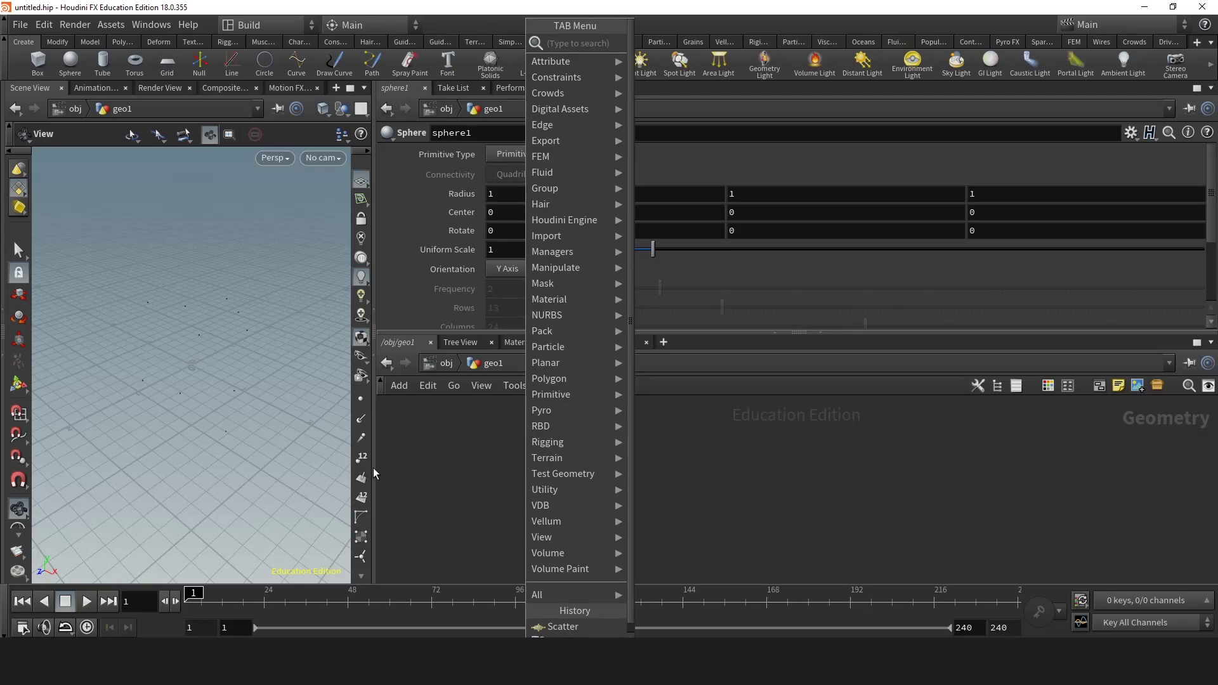
pyautogui.write('wra')
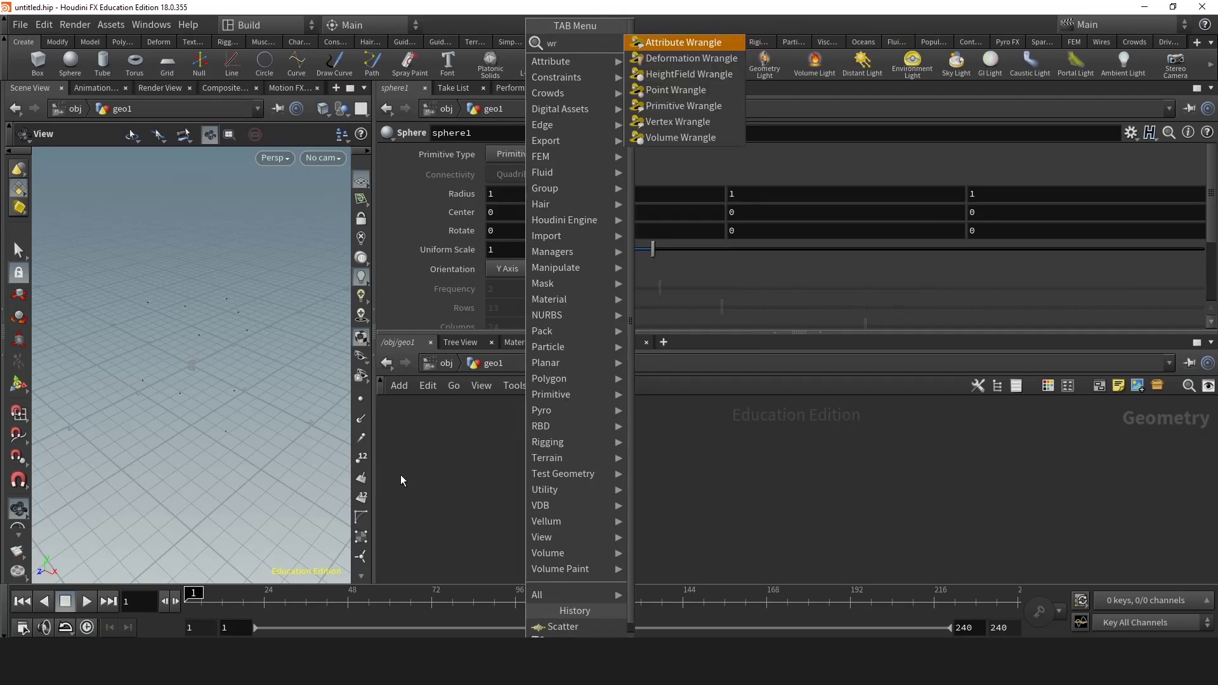
pyautogui.press('Return')
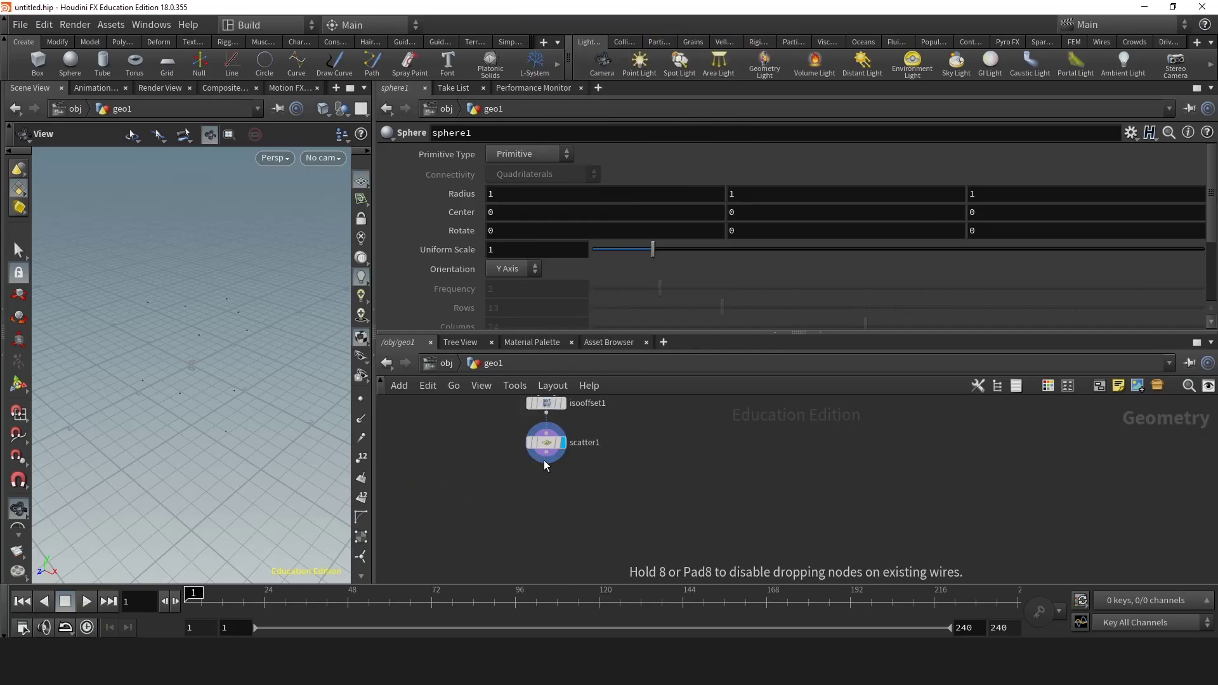
pyautogui.click(545, 504)
pyautogui.moveTo(546, 453); pyautogui.dragTo(544, 495)
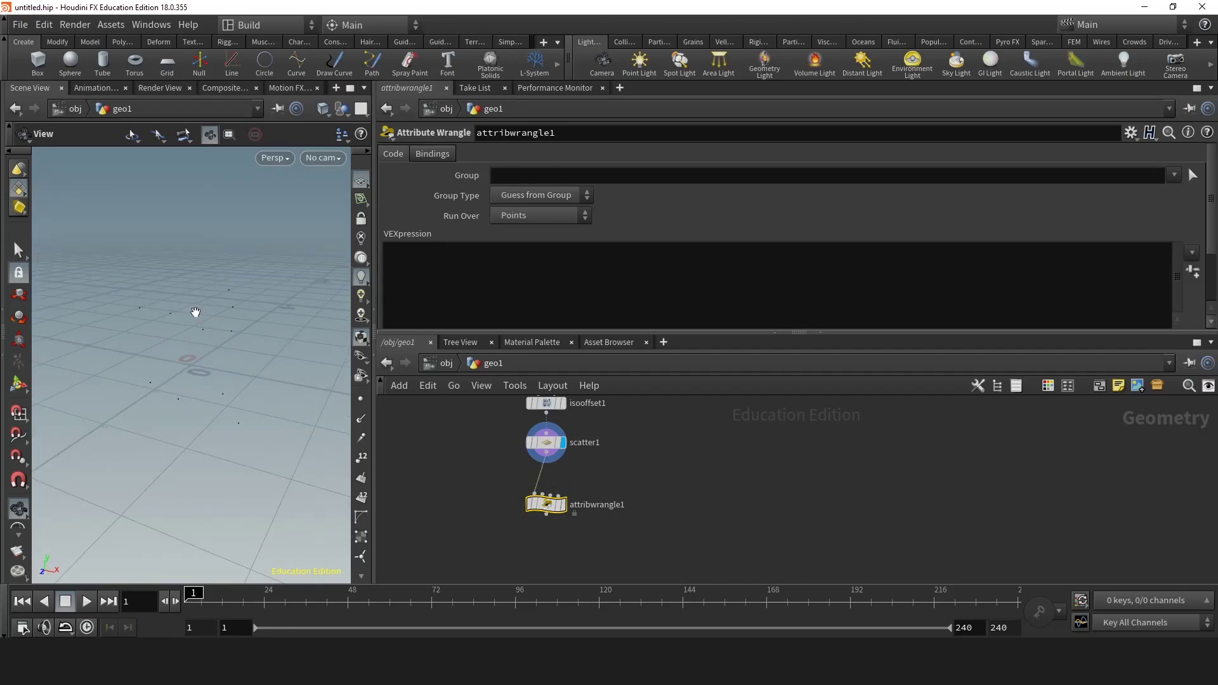
# Open the Geometry Spreadsheet to examine the point positions at the Attribute Wrangle node.
pyautogui.click(393, 88)
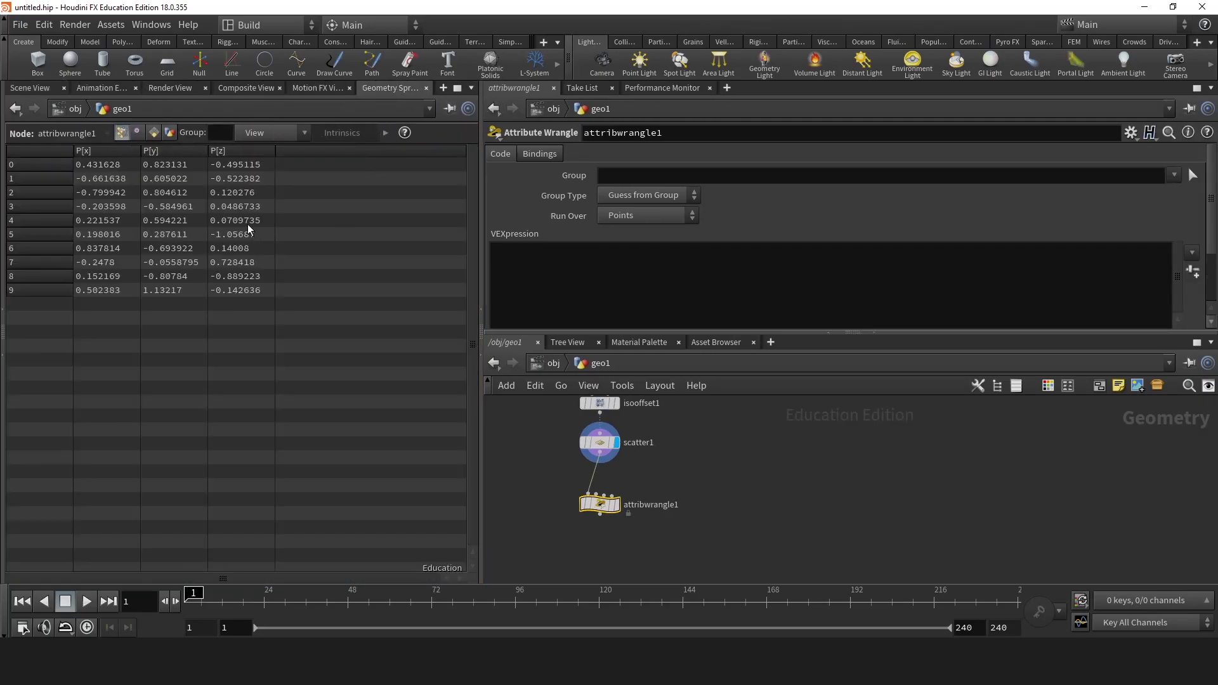
# Examine the P values of the first few points in the Geometry Spreadsheet, then return to the Scene View.
pyautogui.moveTo(121, 165); pyautogui.dragTo(179, 167)
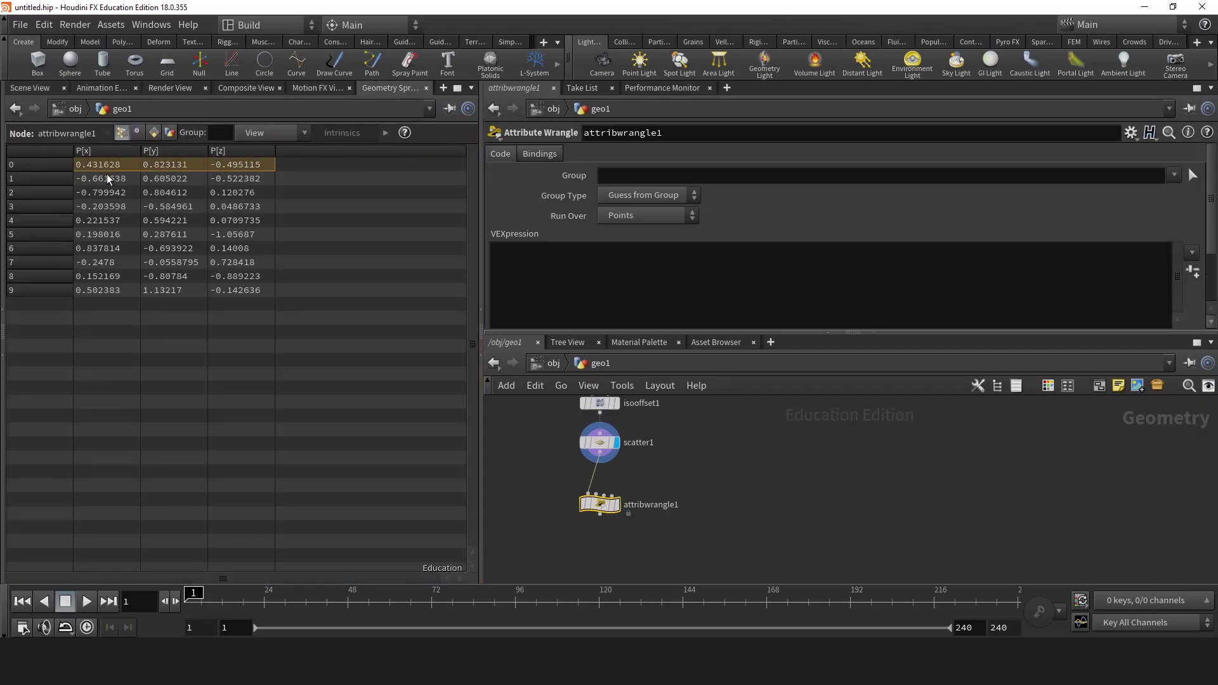
pyautogui.moveTo(107, 175); pyautogui.dragTo(214, 192)
pyautogui.click(112, 207)
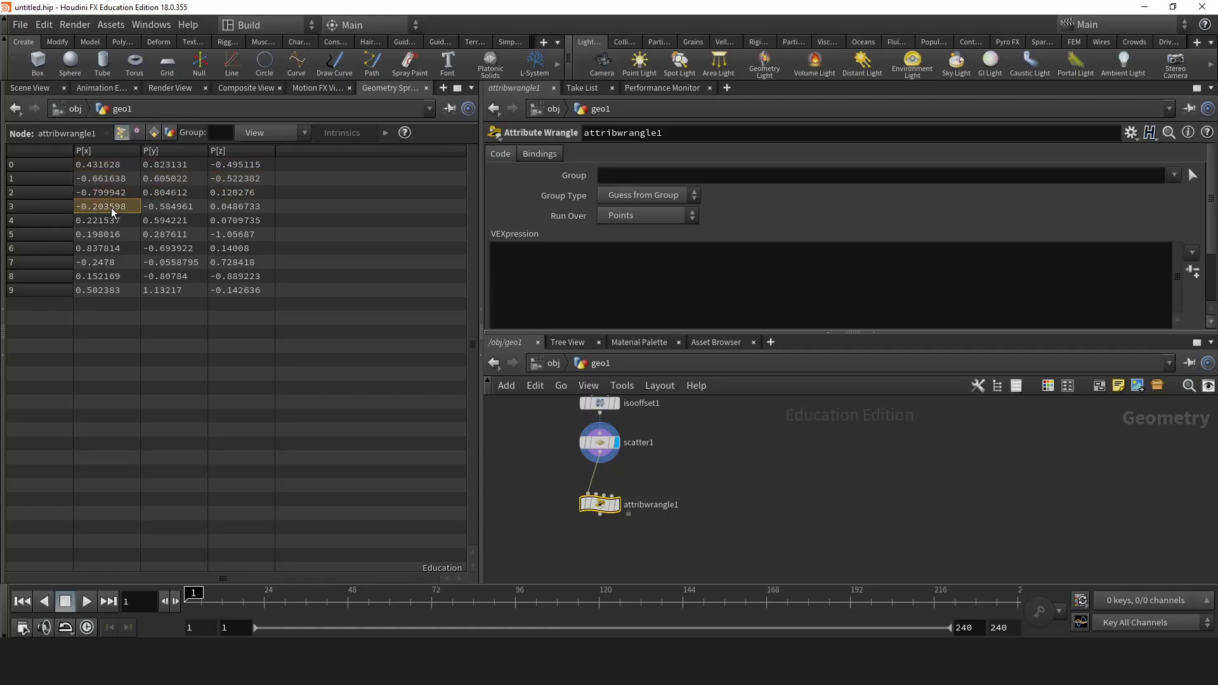
pyautogui.moveTo(112, 207); pyautogui.dragTo(245, 220)
pyautogui.click(30, 88)
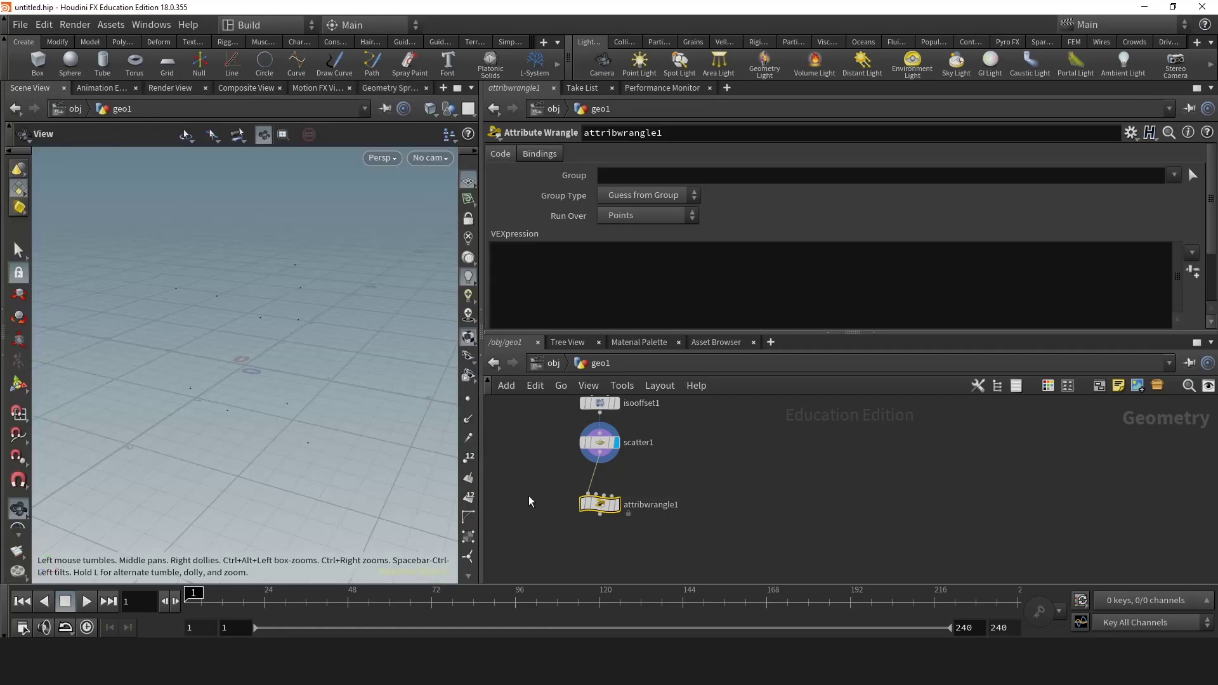
# Add a Curve node to the network, below and beside the Attribute Wrangle node.
pyautogui.press('Tab')
pyautogui.write('curv')
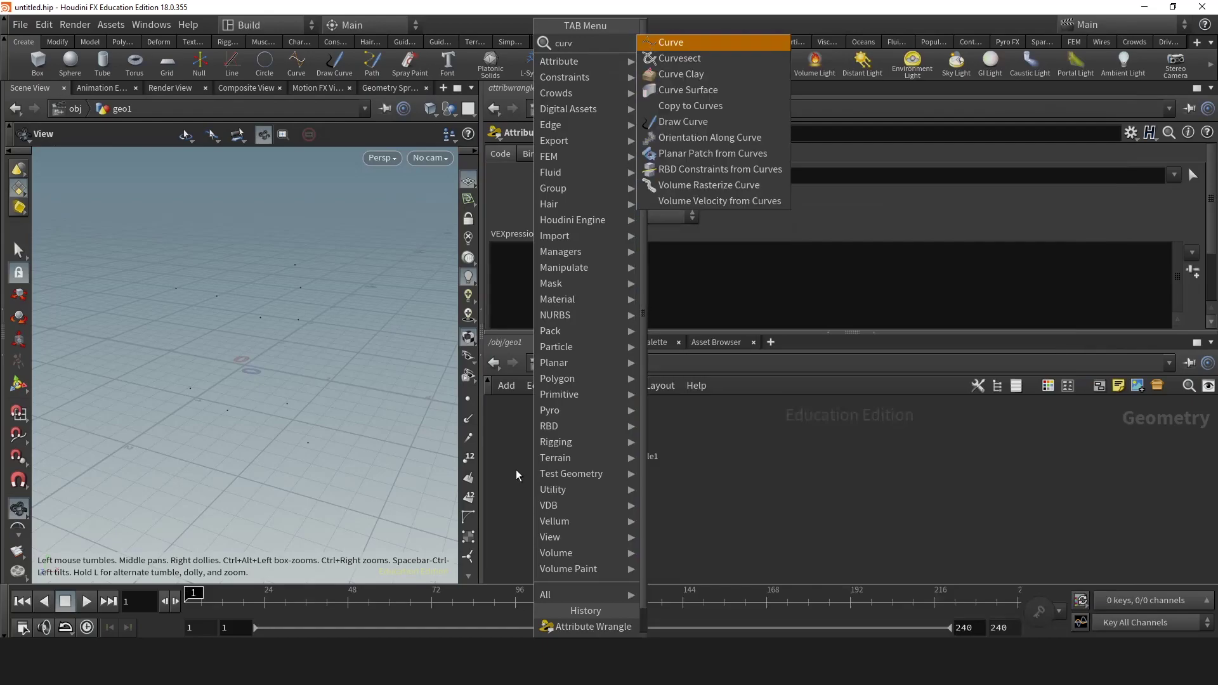
pyautogui.press('Return')
pyautogui.click(632, 524)
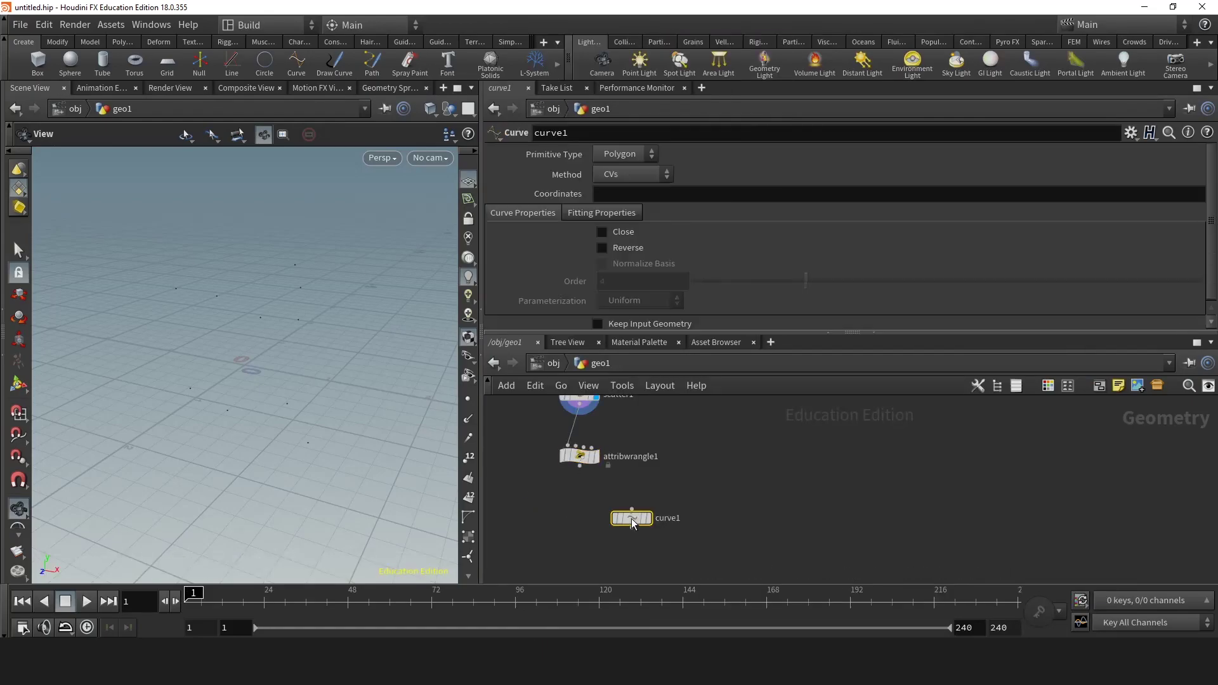
pyautogui.moveTo(629, 518); pyautogui.dragTo(699, 512)
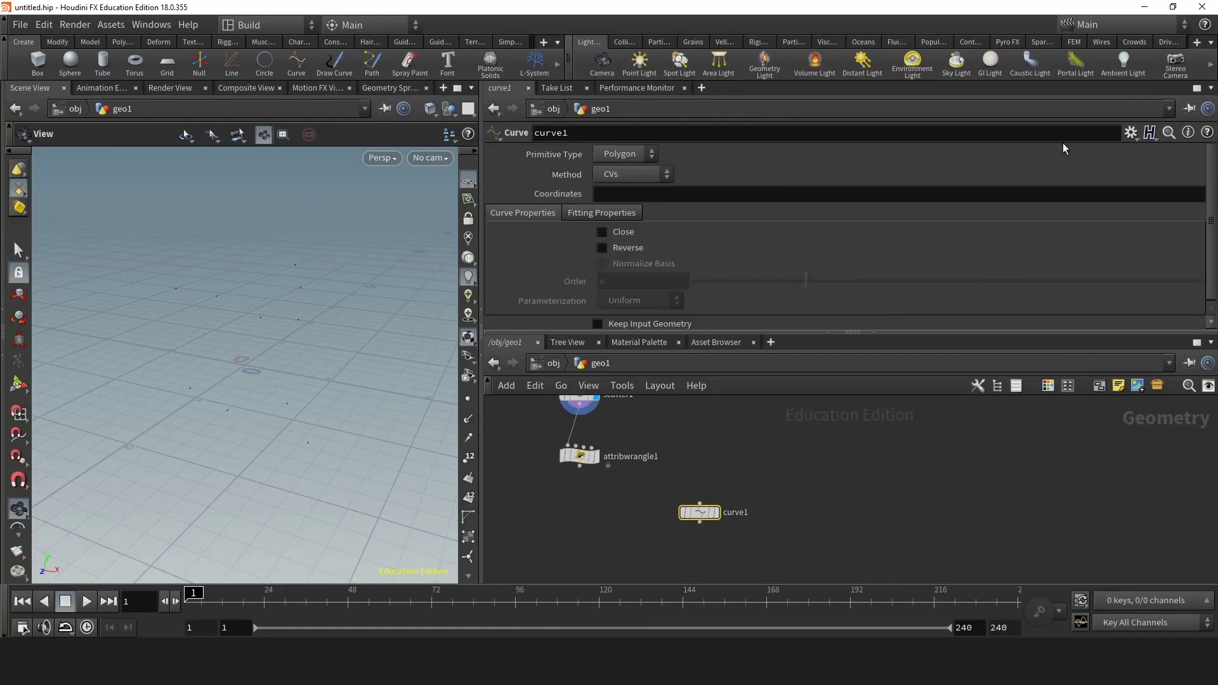
# Inspect the definition of the Curve node's Coordinates parameter in its parameter interface, and leave without making changes.
pyautogui.click(1131, 132)
pyautogui.click(820, 147)
pyautogui.click(612, 195)
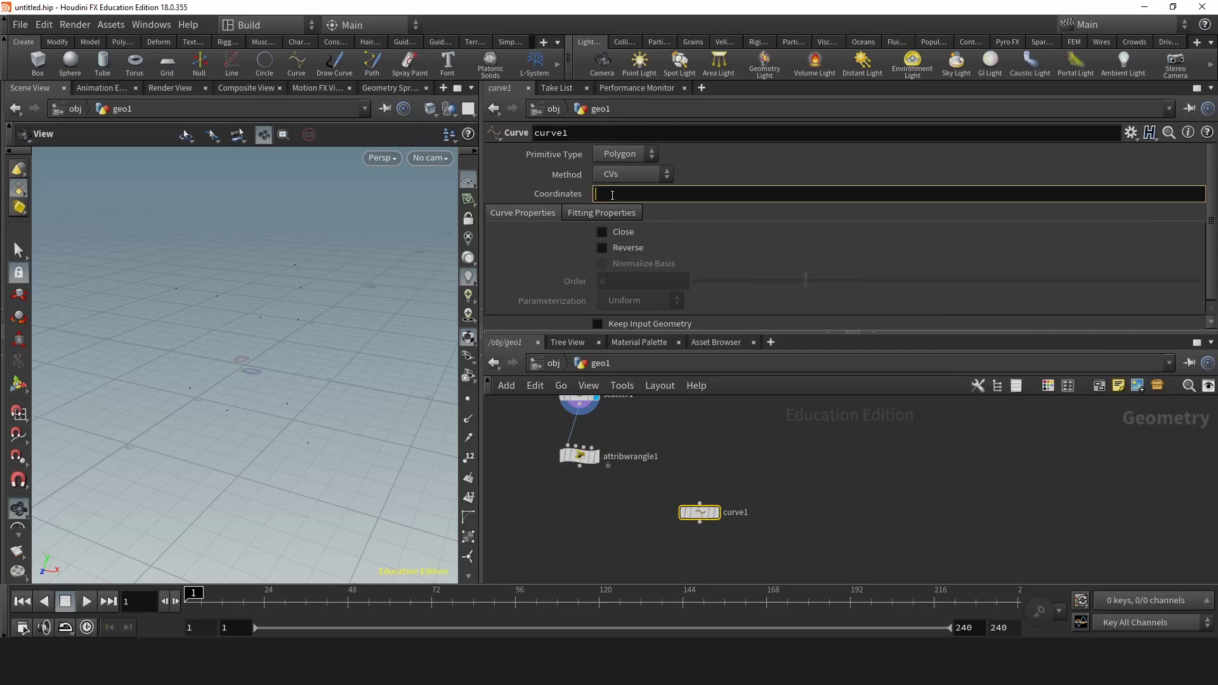
pyautogui.click(1131, 133)
pyautogui.click(1110, 155)
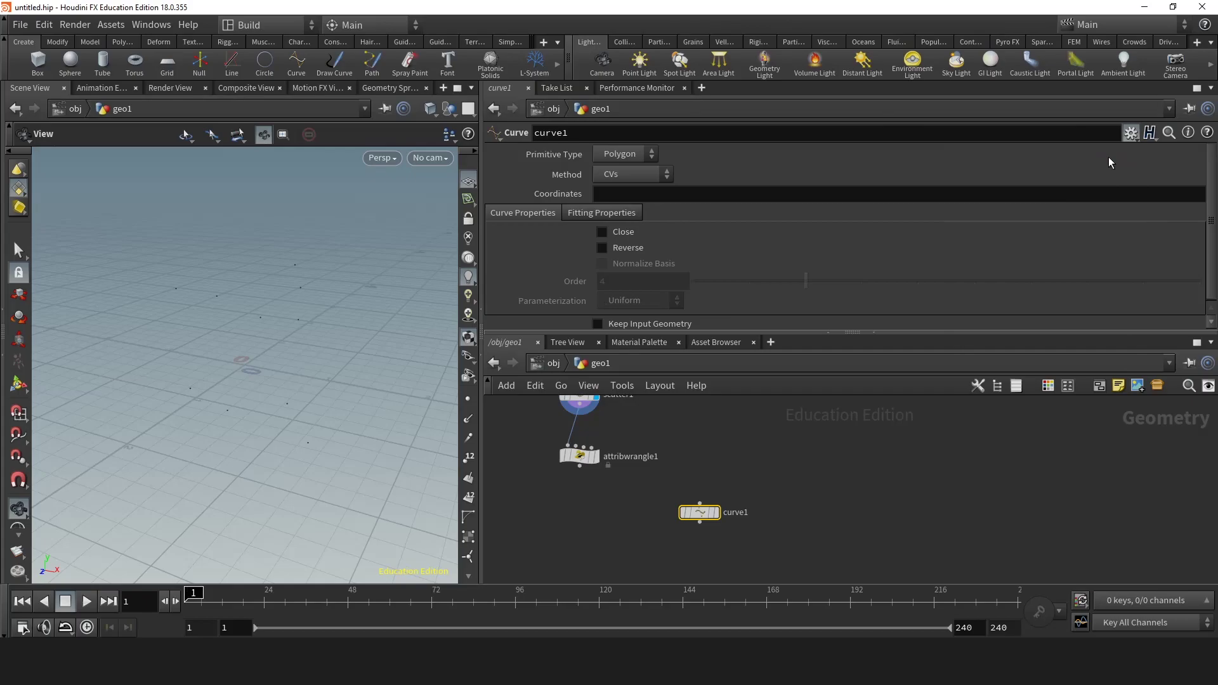
pyautogui.click(728, 128)
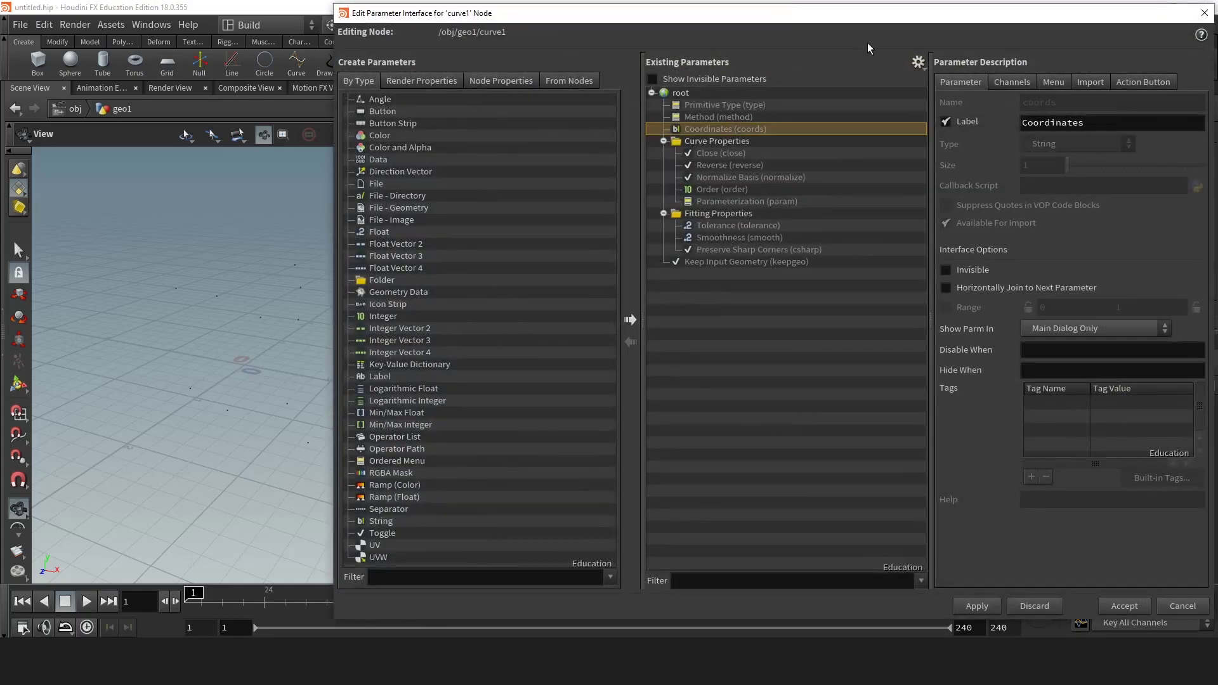
pyautogui.moveTo(870, 21); pyautogui.dragTo(632, 32)
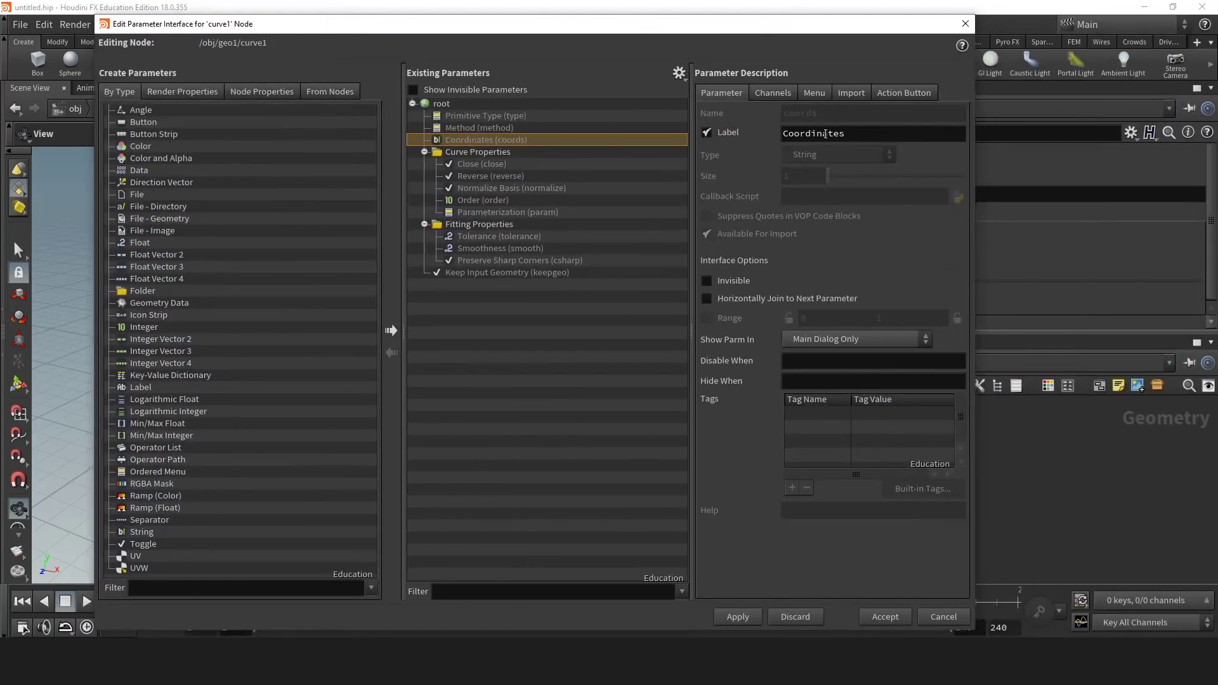
pyautogui.click(965, 24)
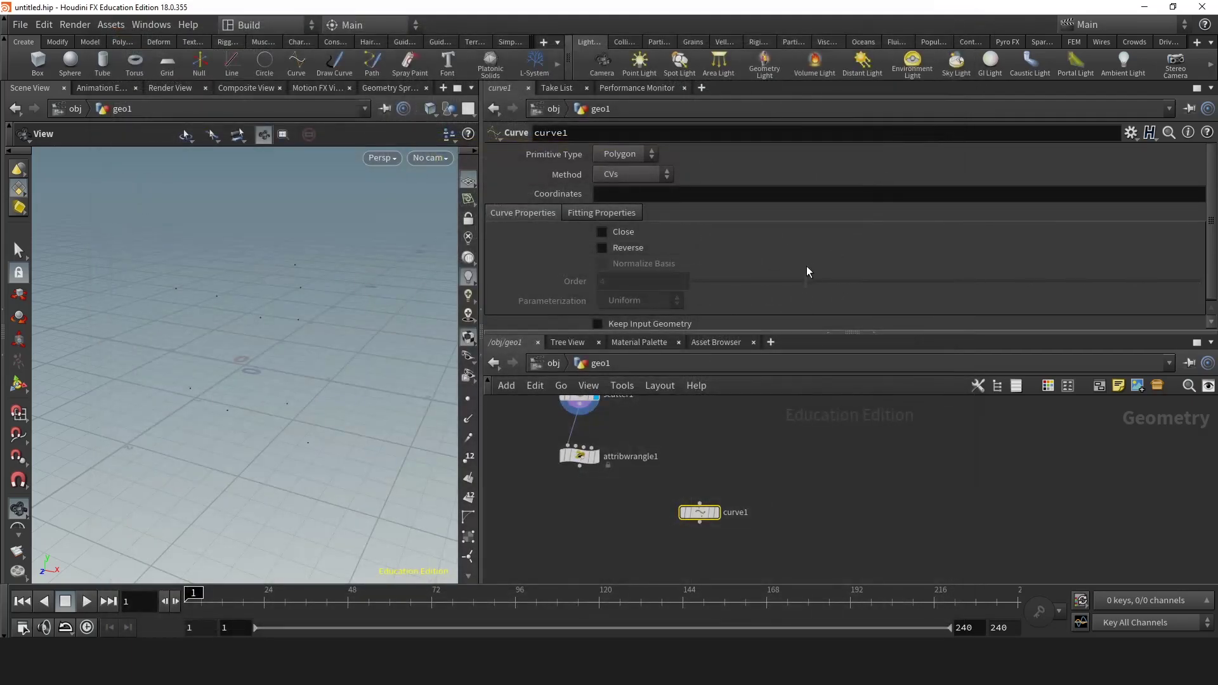
# Line up the Curve node directly beneath the Attribute Wrangle and set the display flag on the wrangle.
pyautogui.moveTo(699, 512); pyautogui.dragTo(578, 550)
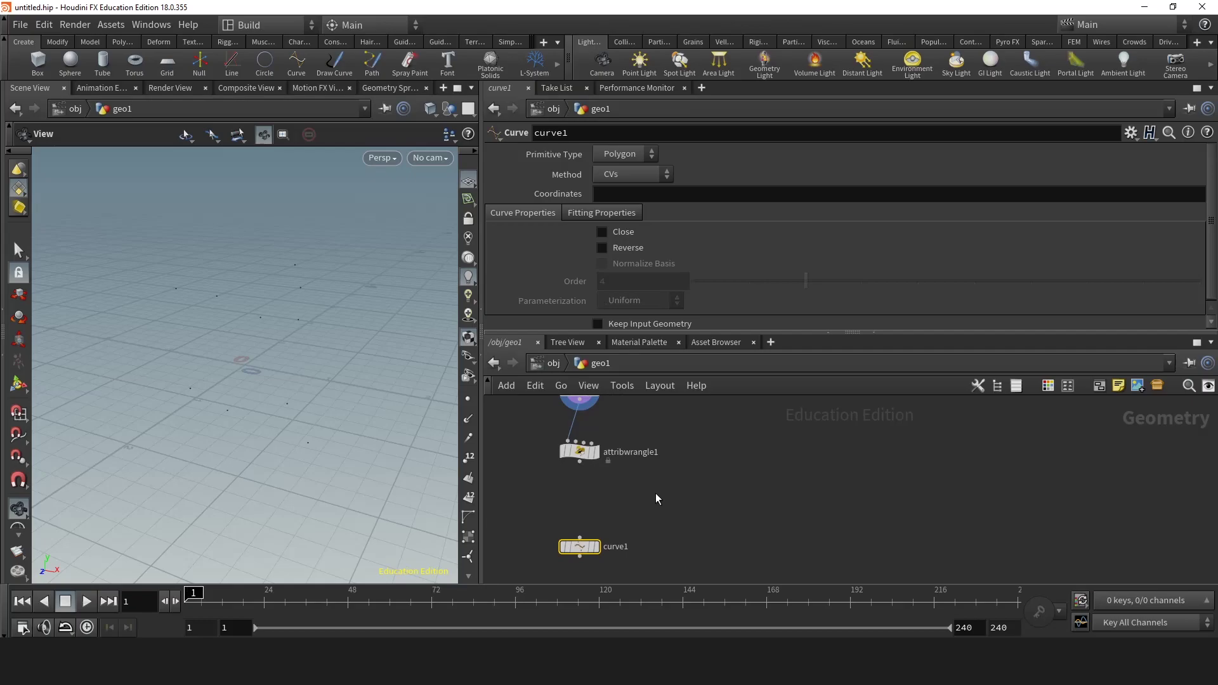
pyautogui.click(595, 451)
pyautogui.scroll(-3, 684, 489)
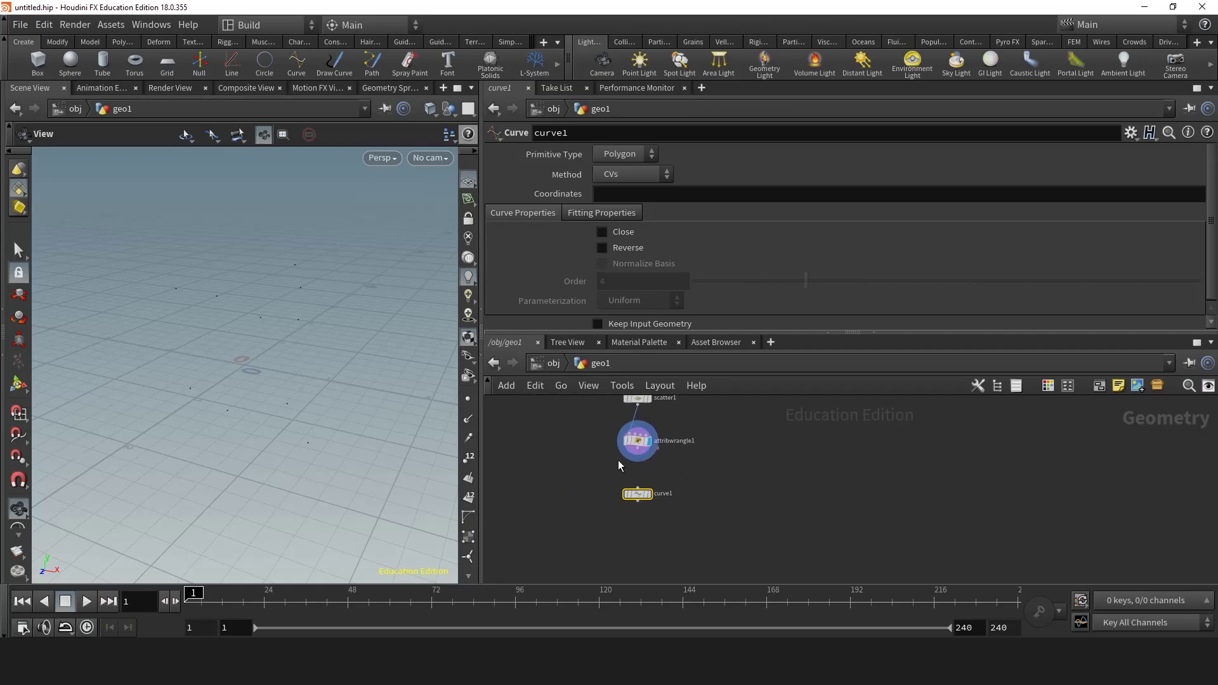
pyautogui.moveTo(634, 491); pyautogui.dragTo(635, 505)
# Begin the Attribute Wrangle's VEXpression by declaring an empty string attribute: s@posInfo = "";.
pyautogui.click(642, 444)
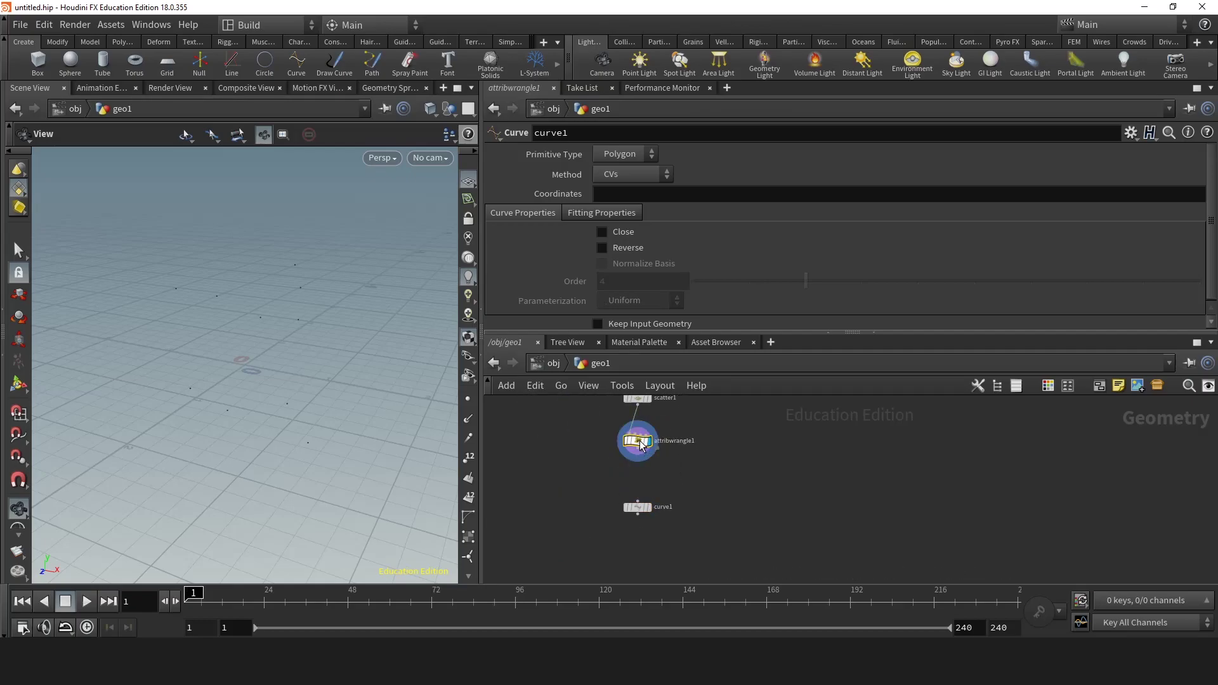
pyautogui.click(654, 201)
pyautogui.write('s')
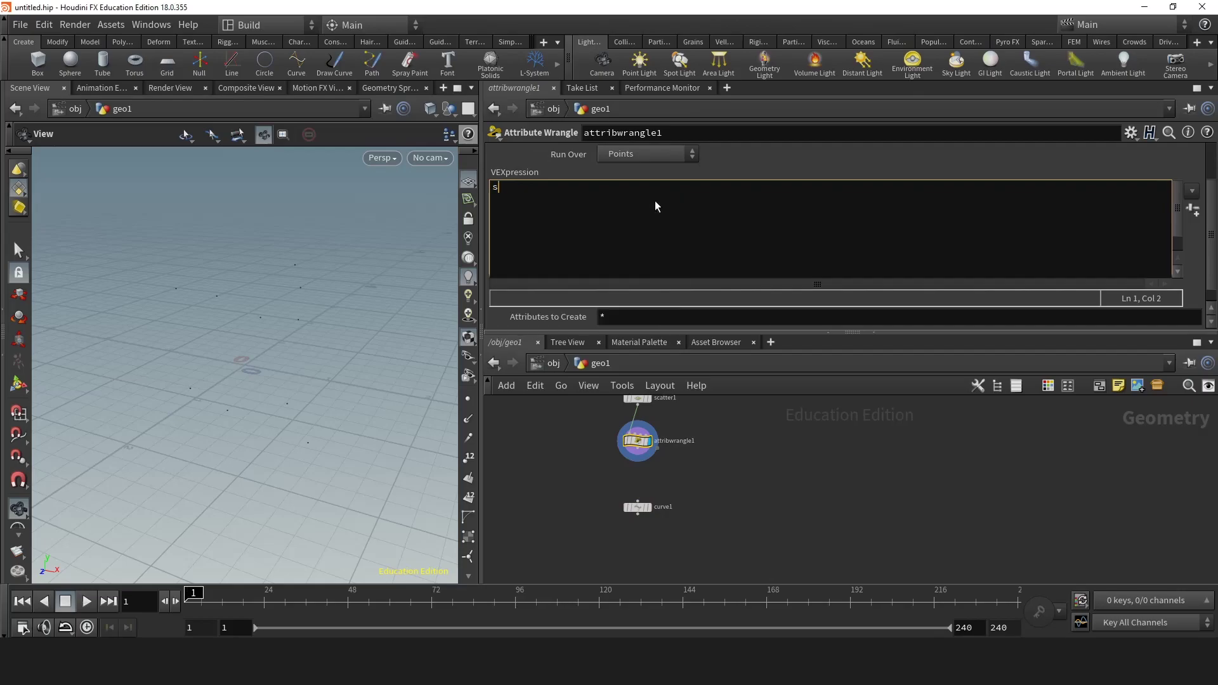
pyautogui.write('@posInfo = "";')
pyautogui.press('Return')
pyautogui.press('Return')
pyautogui.write('for ')
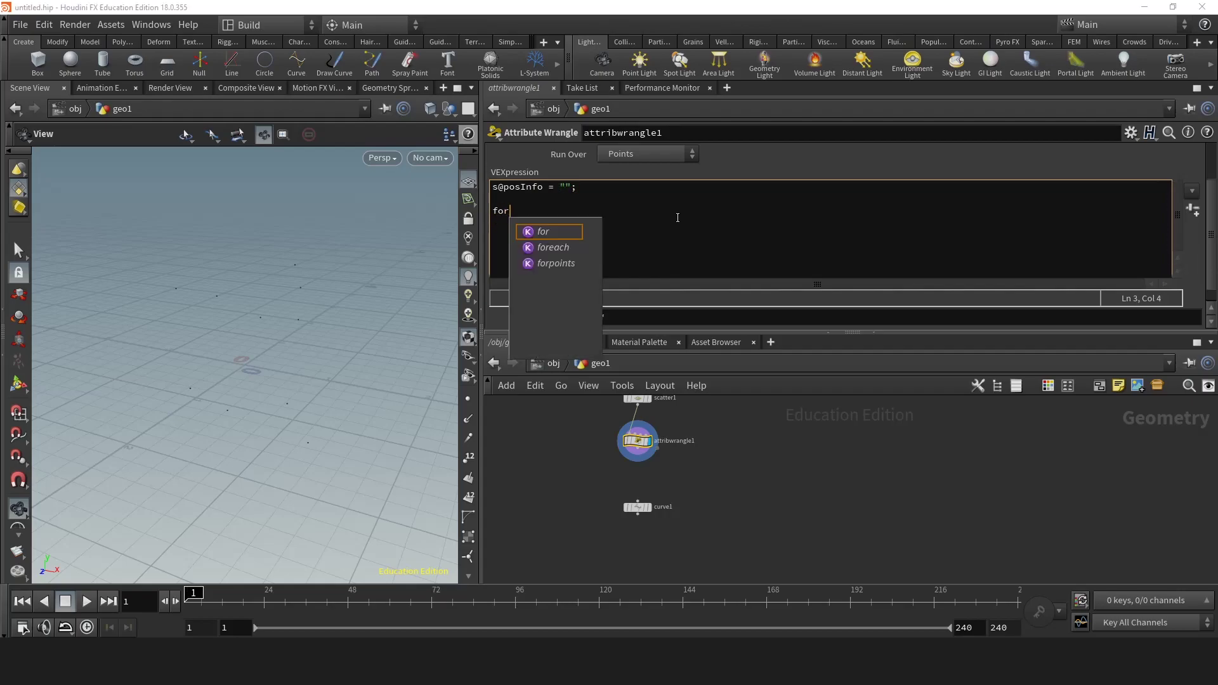
pyautogui.write('(')
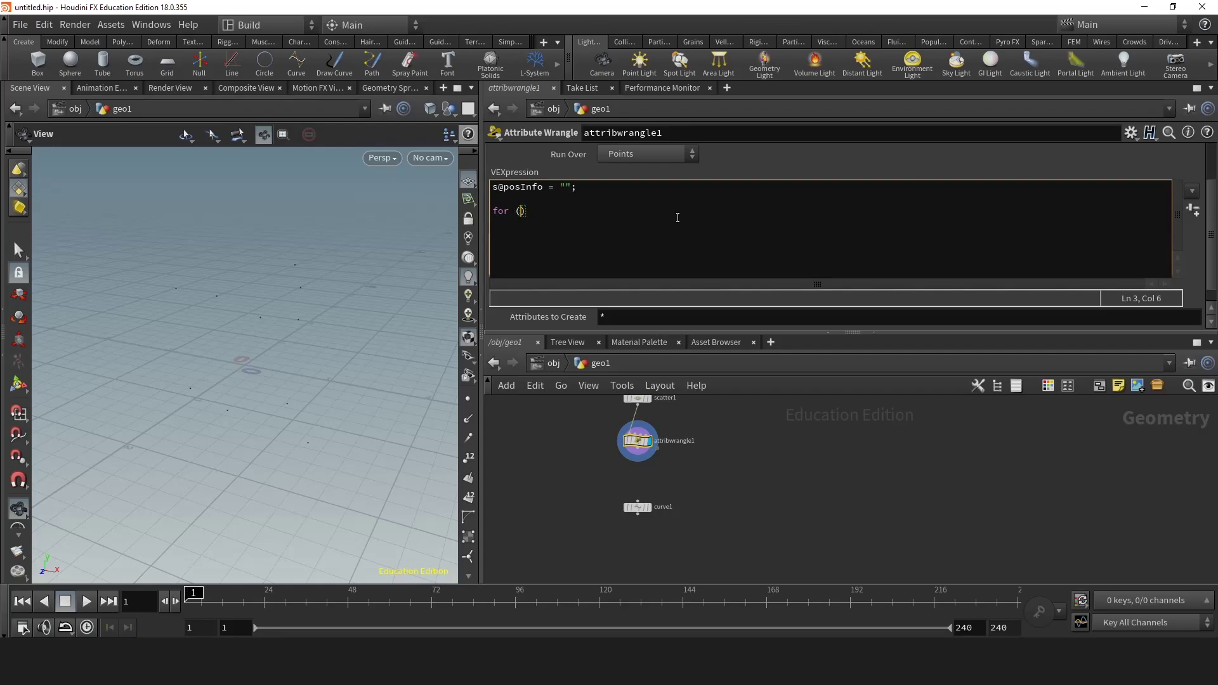
pyautogui.write('int i=0; i<@numpt; i++){}')
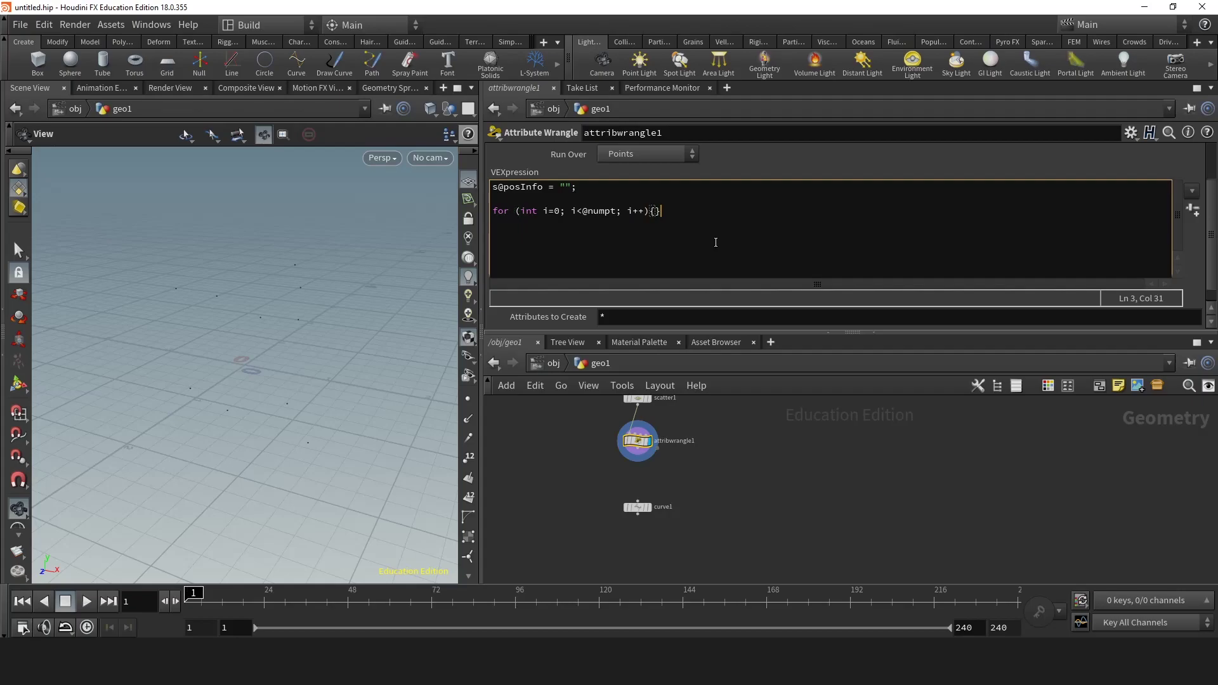
pyautogui.press('Return')
pyautogui.press('Tab')
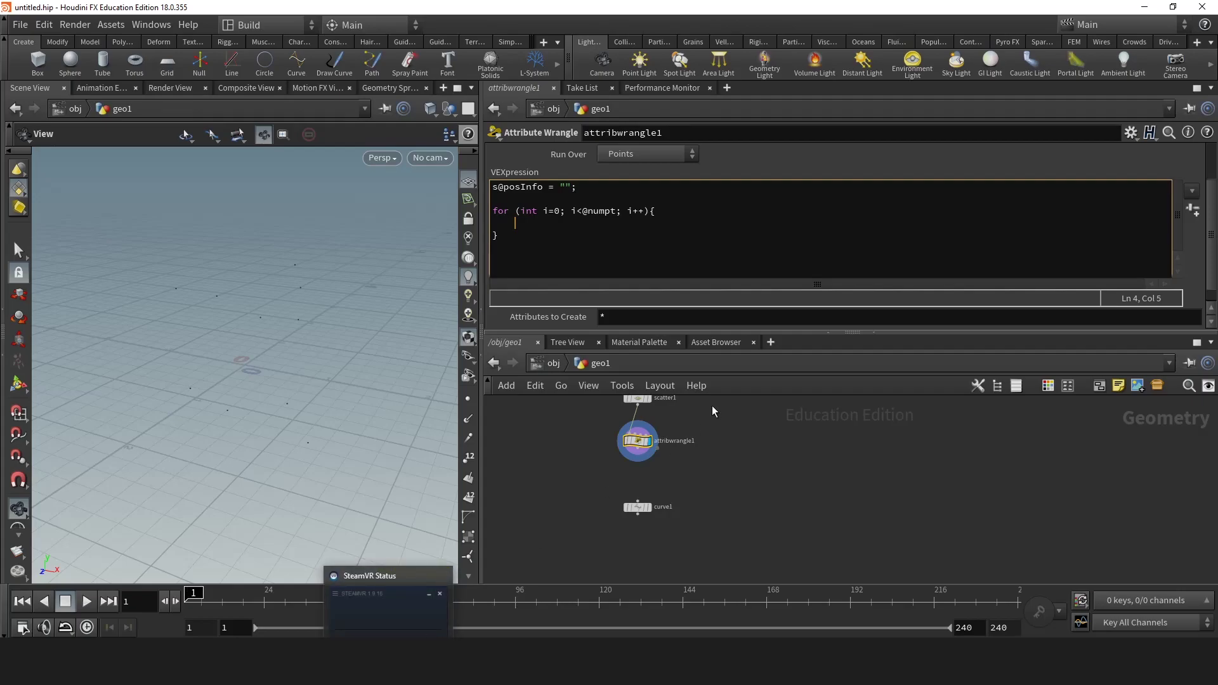
# Inside the loop, store each point's position with v@eachPoint = point(0, "P", i);.
pyautogui.write('v@')
pyautogui.press('Escape')
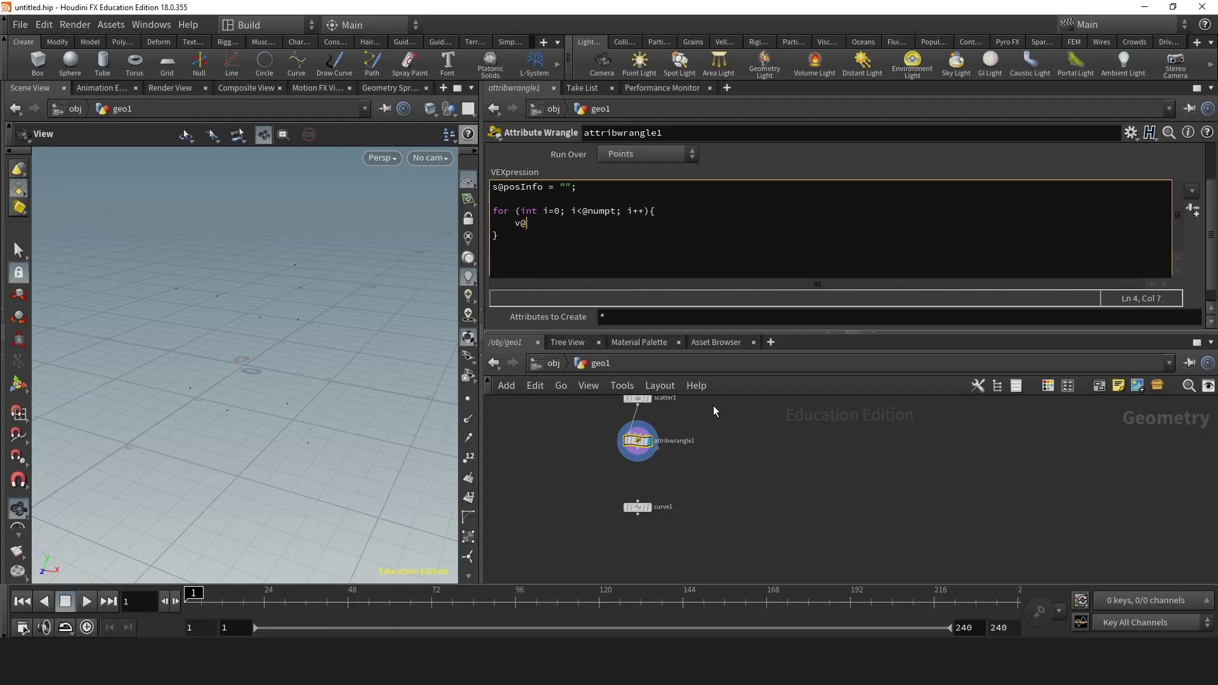
pyautogui.write('eachPoint = poi')
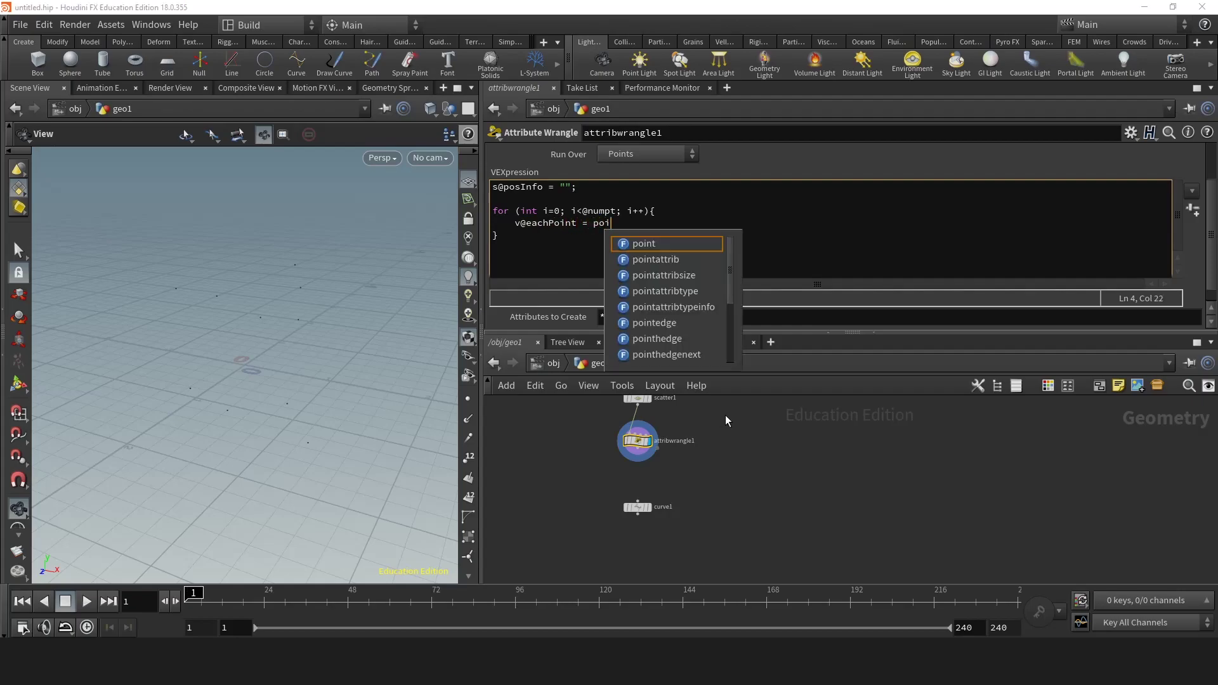
pyautogui.write('nt(')
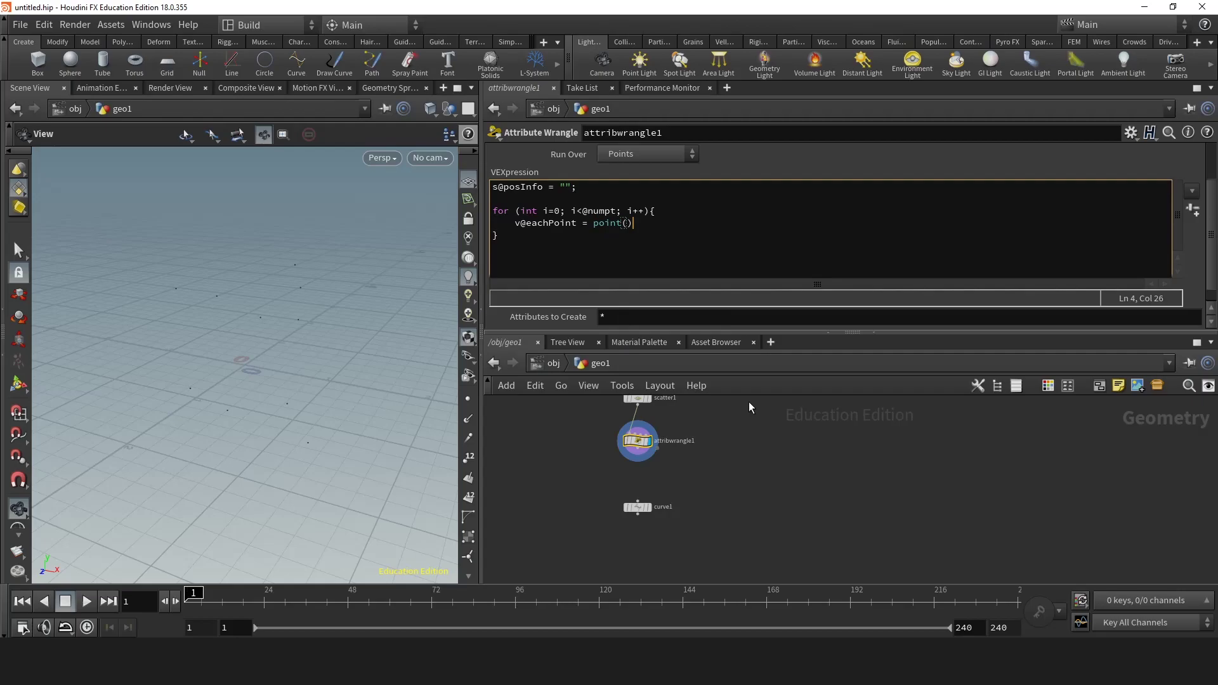
pyautogui.write('0, "P", i);')
pyautogui.press('Return')
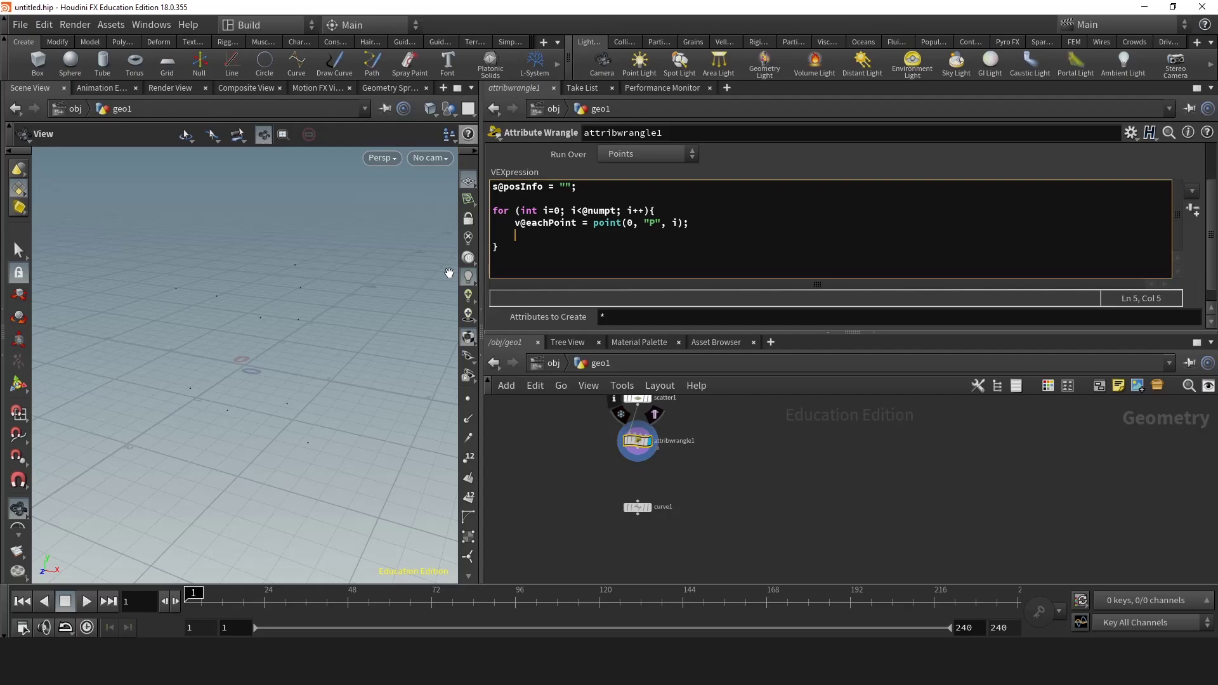
pyautogui.write('append(@posinf)')
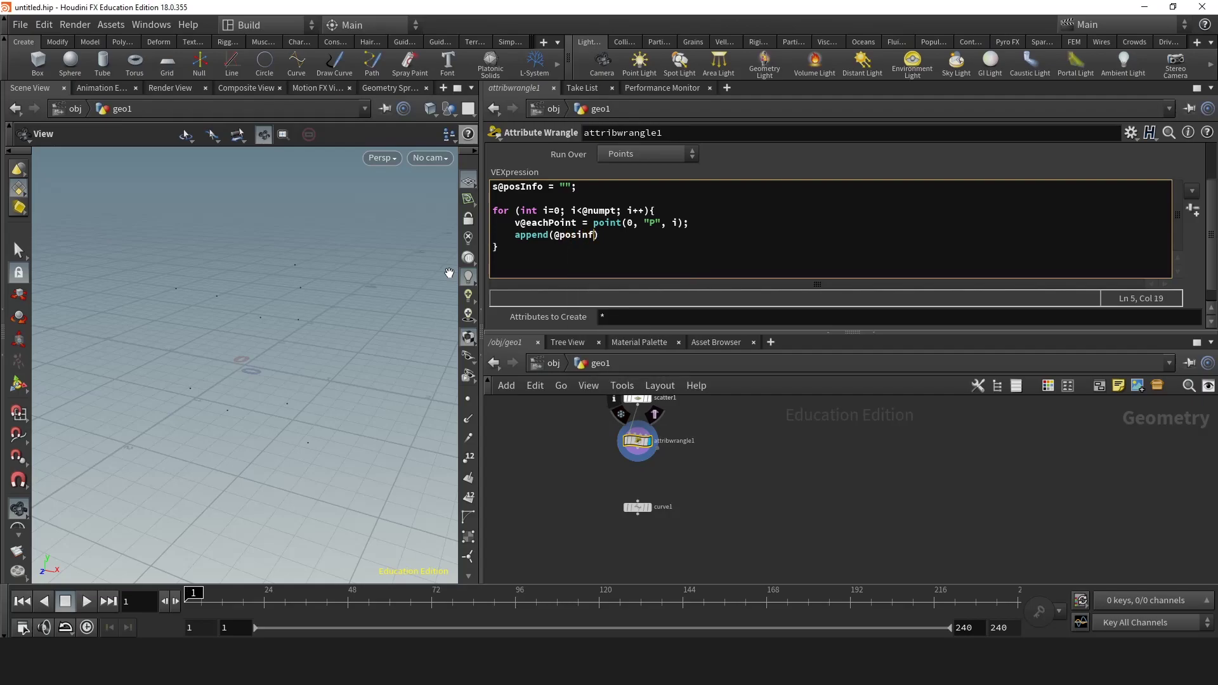
pyautogui.press('BackSpace')
pyautogui.write('Info, sprint')
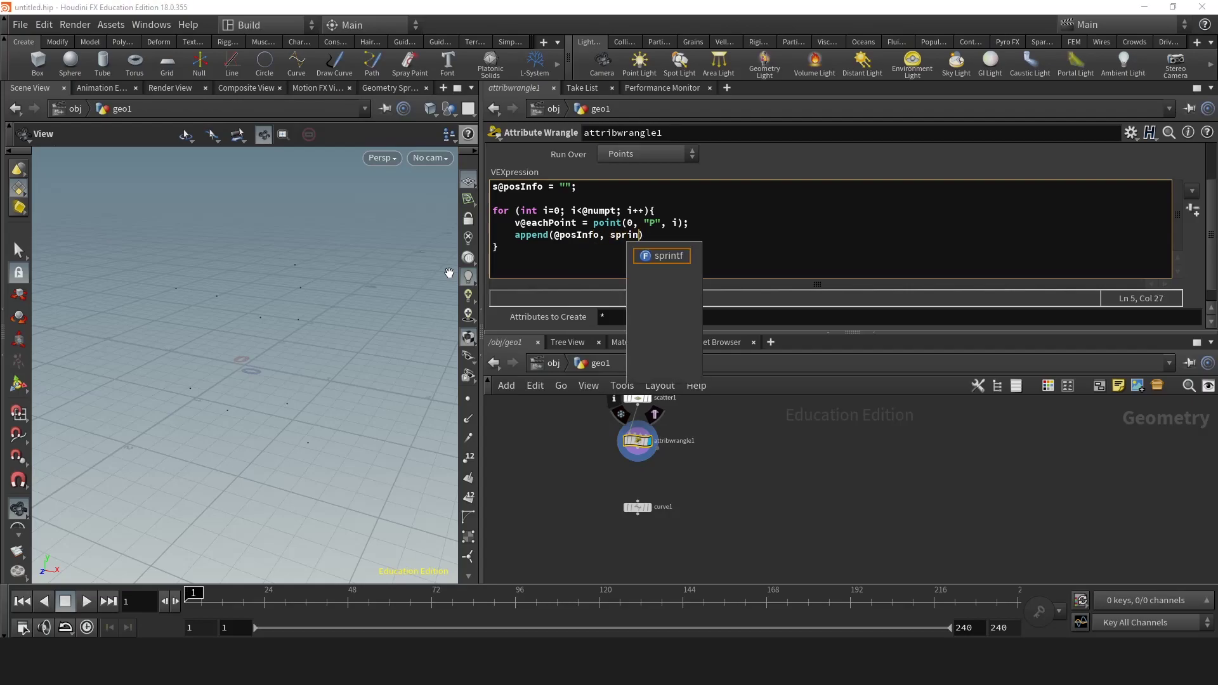
pyautogui.write('f')
pyautogui.write('("")')
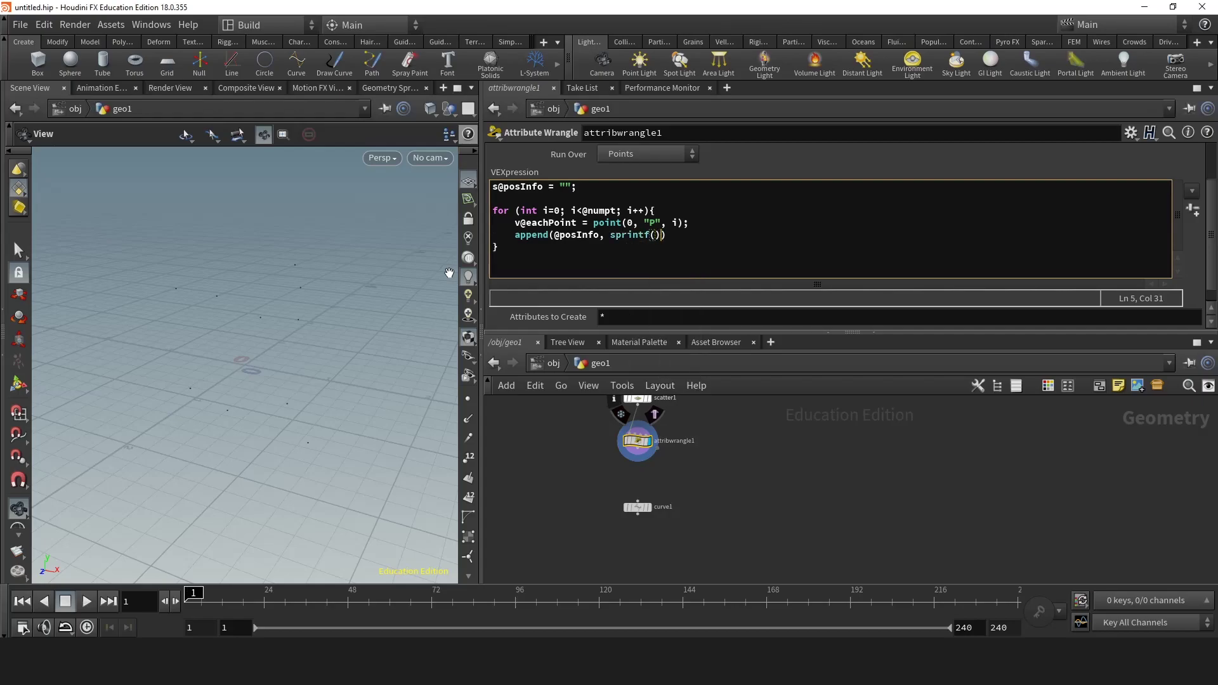
pyautogui.press('Down')
pyautogui.press('Up')
pyautogui.press('Right')
pyautogui.press('Right')
pyautogui.press('Right')
pyautogui.press('Right')
pyautogui.press('Right')
pyautogui.press('Right')
pyautogui.press('Right')
pyautogui.press('Right')
pyautogui.press('Right')
pyautogui.press('Right')
pyautogui.press('Right')
pyautogui.press('Right')
pyautogui.press('Right')
pyautogui.press('Right')
pyautogui.press('Right')
pyautogui.write('%f')
pyautogui.press('Right')
pyautogui.write(', @eachPoint));')
pyautogui.moveTo(689, 236); pyautogui.dragTo(743, 237)
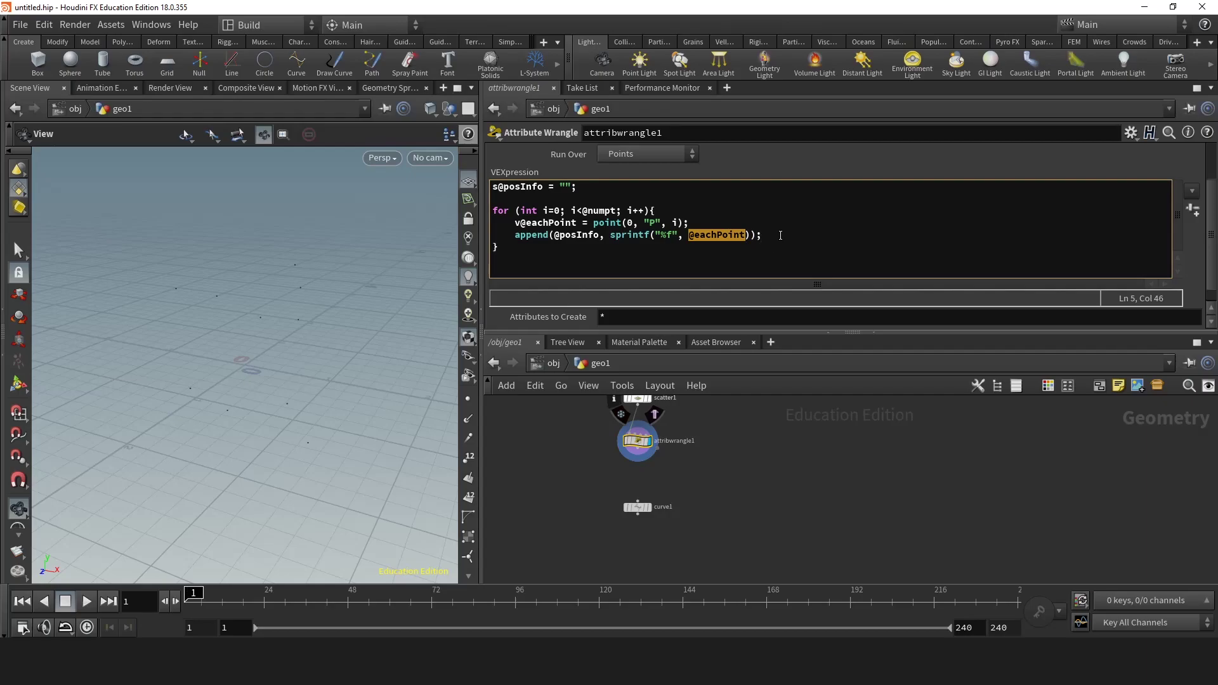
pyautogui.click(780, 235)
pyautogui.moveTo(553, 235); pyautogui.dragTo(600, 235)
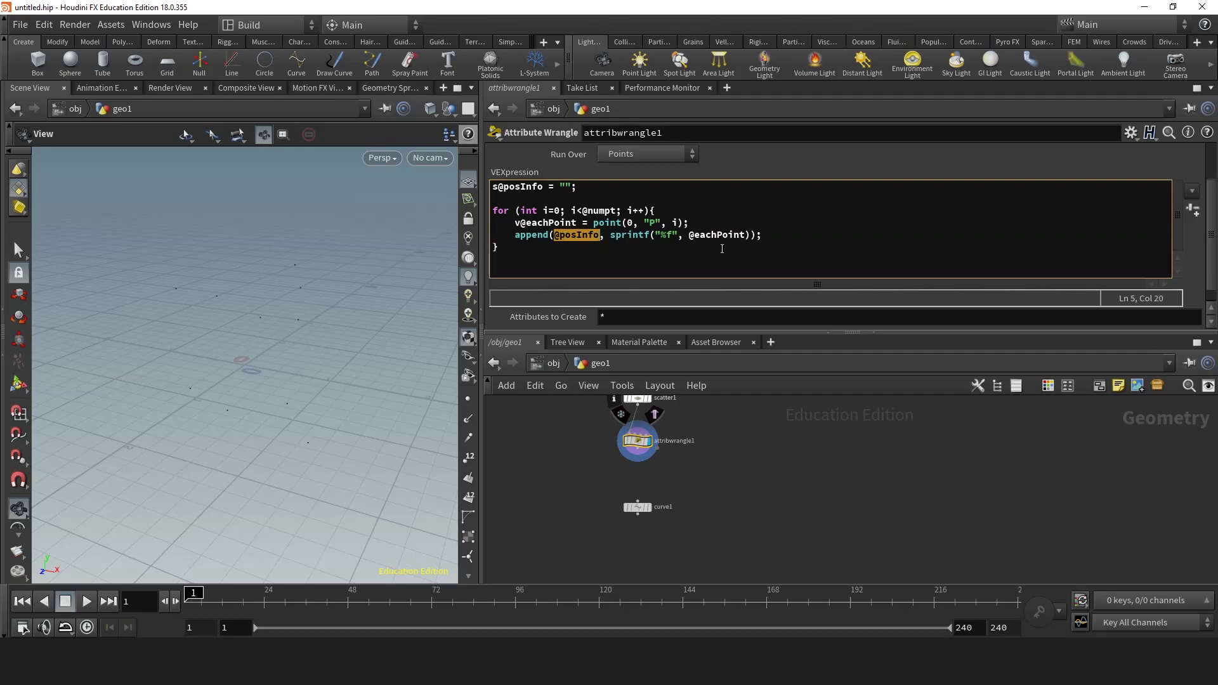
pyautogui.click(558, 267)
pyautogui.press('Return')
pyautogui.press('Return')
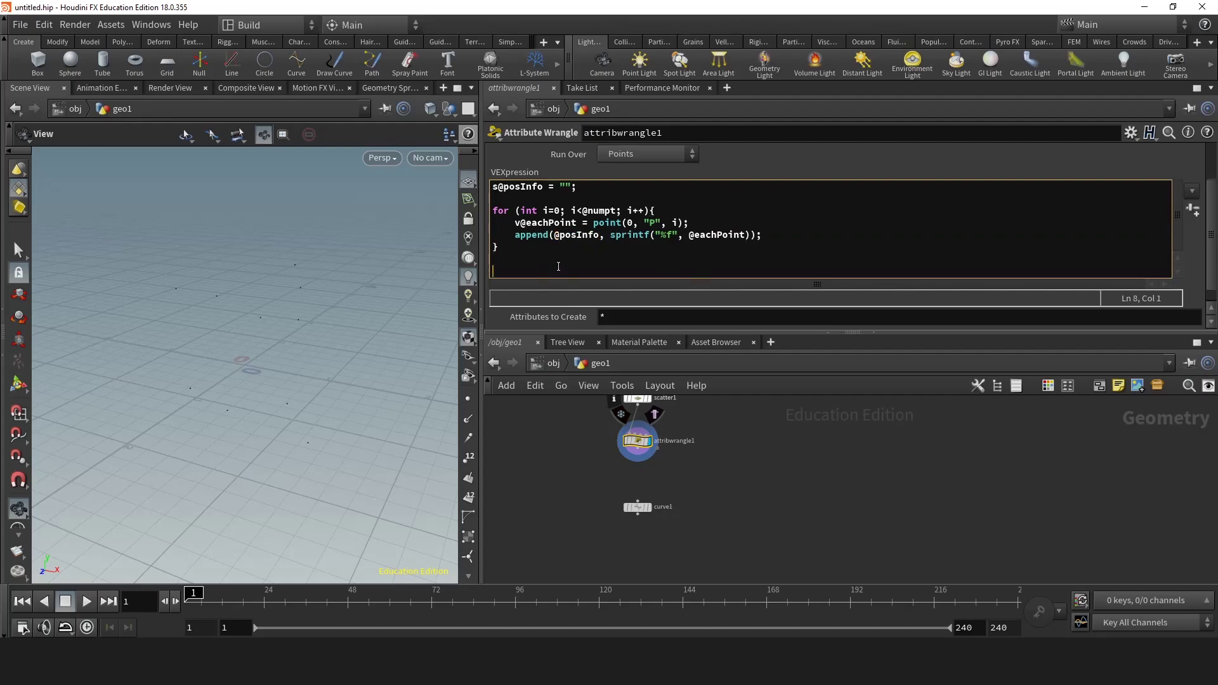
pyautogui.write('printf()')
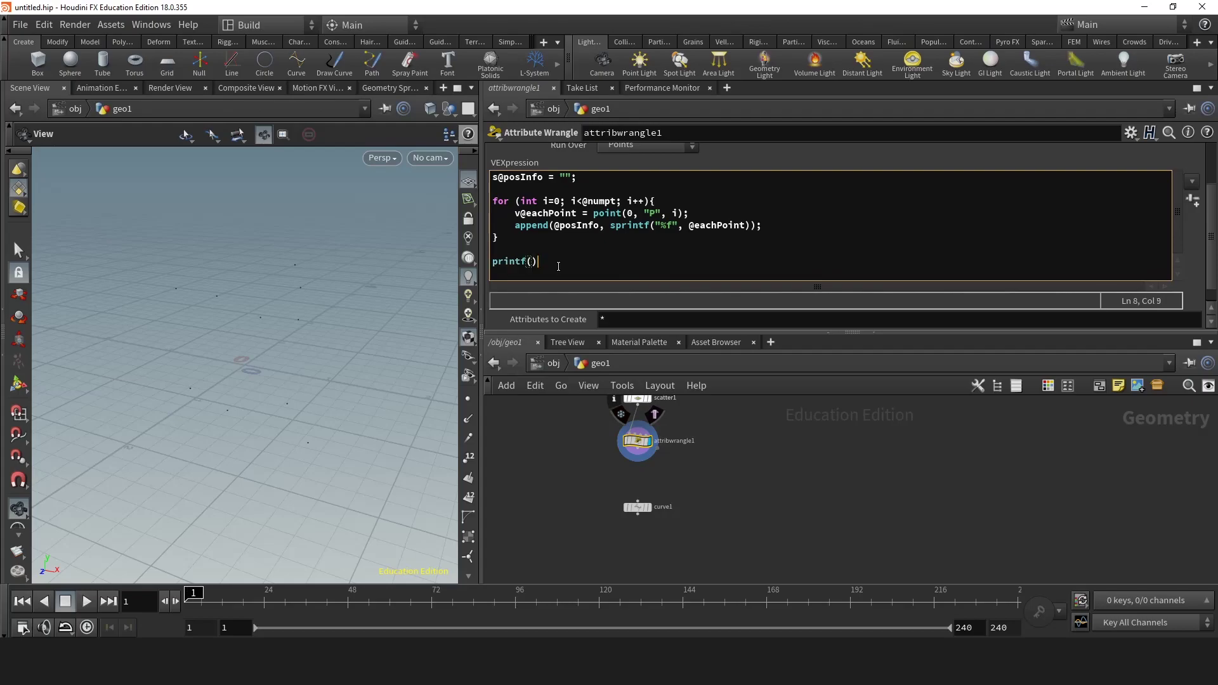
pyautogui.press('Left')
pyautogui.write('"%s", @posin')
pyautogui.press('BackSpace')
pyautogui.press('BackSpace')
pyautogui.write('Info);')
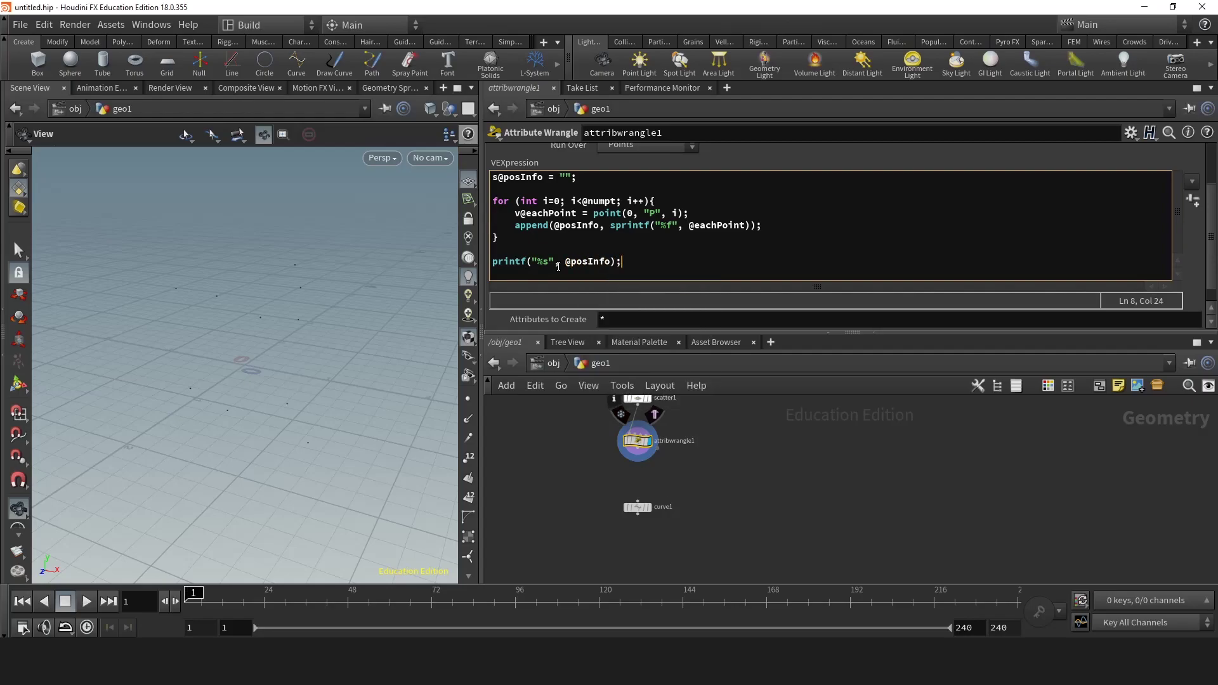
pyautogui.hotkey('ctrl', 'Return')
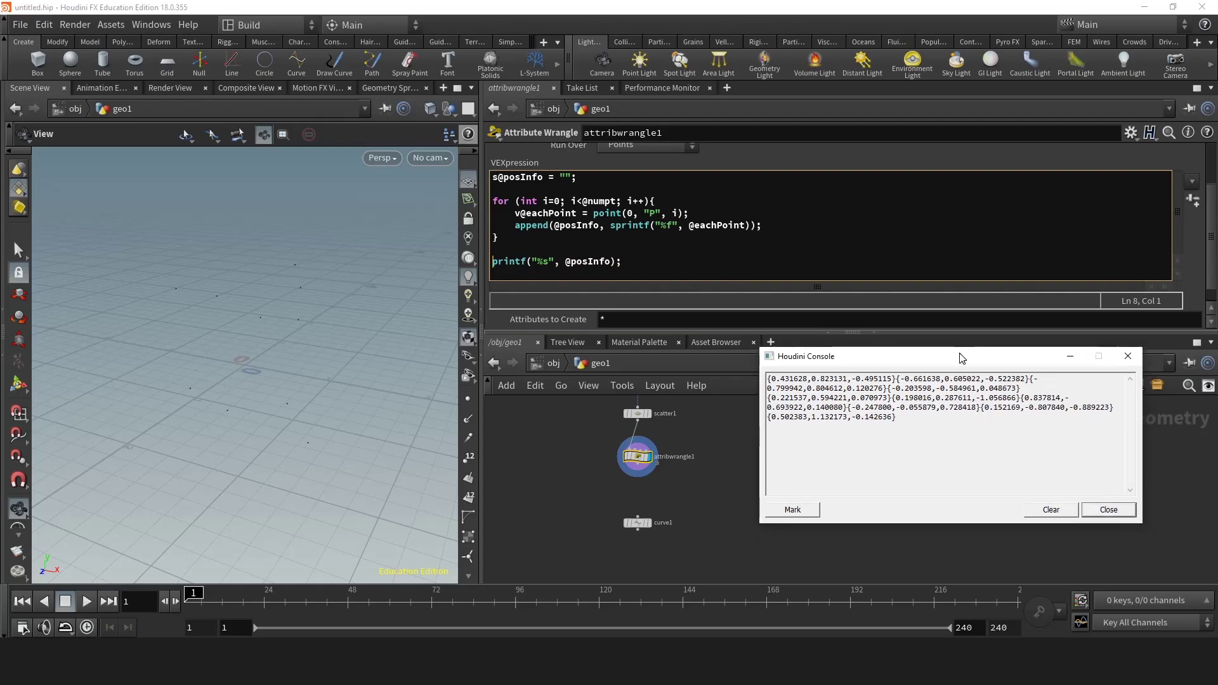
# Examine the coordinate string printed in the Houdini Console and move the console clear of the code.
pyautogui.moveTo(961, 357); pyautogui.dragTo(933, 287)
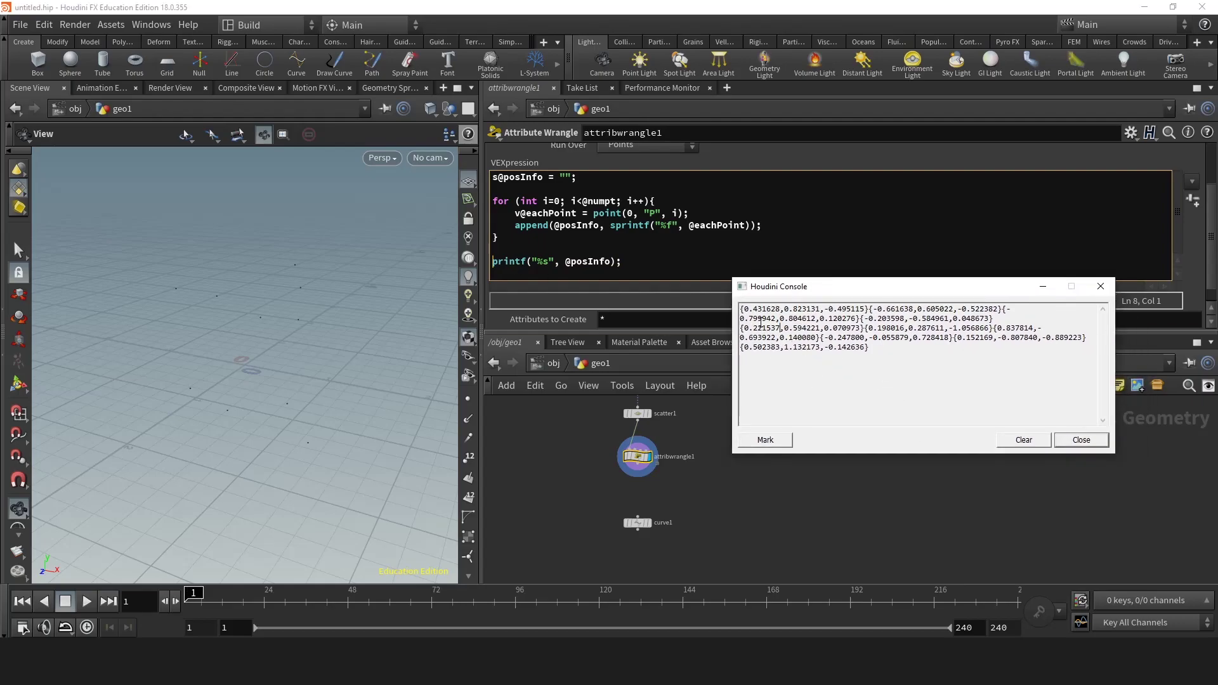
pyautogui.moveTo(741, 309); pyautogui.dragTo(1054, 369)
pyautogui.click(869, 309)
pyautogui.click(1040, 380)
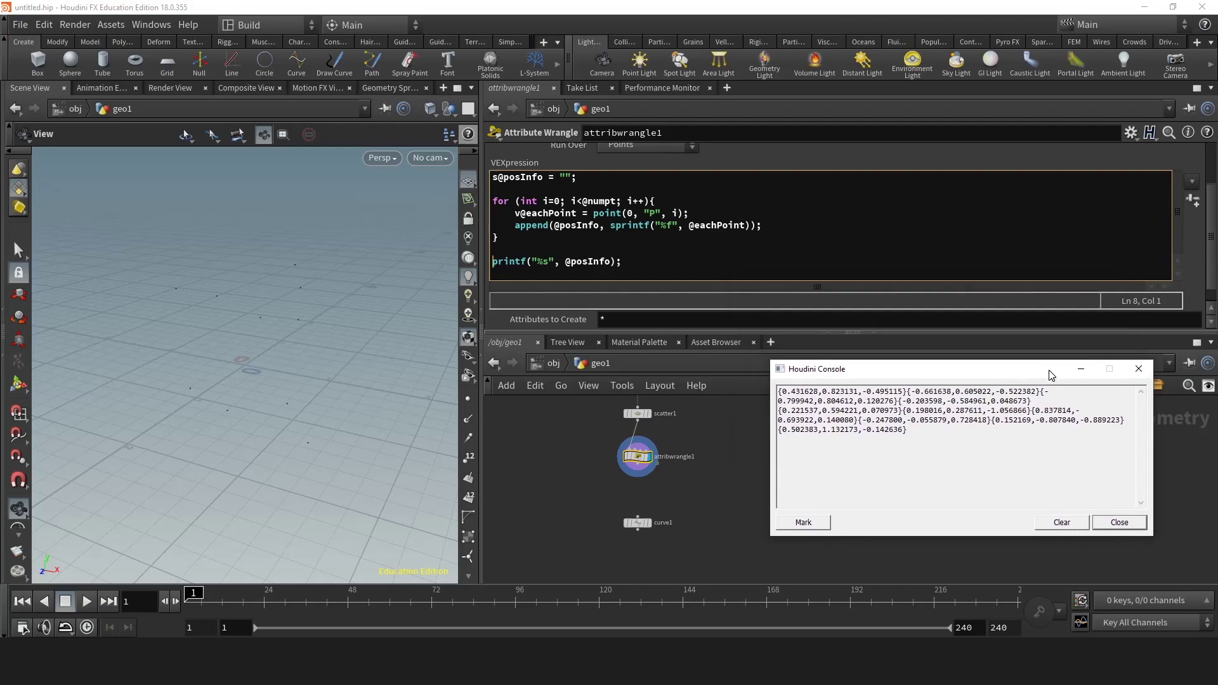
pyautogui.moveTo(671, 501); pyautogui.dragTo(659, 458, button='middle')
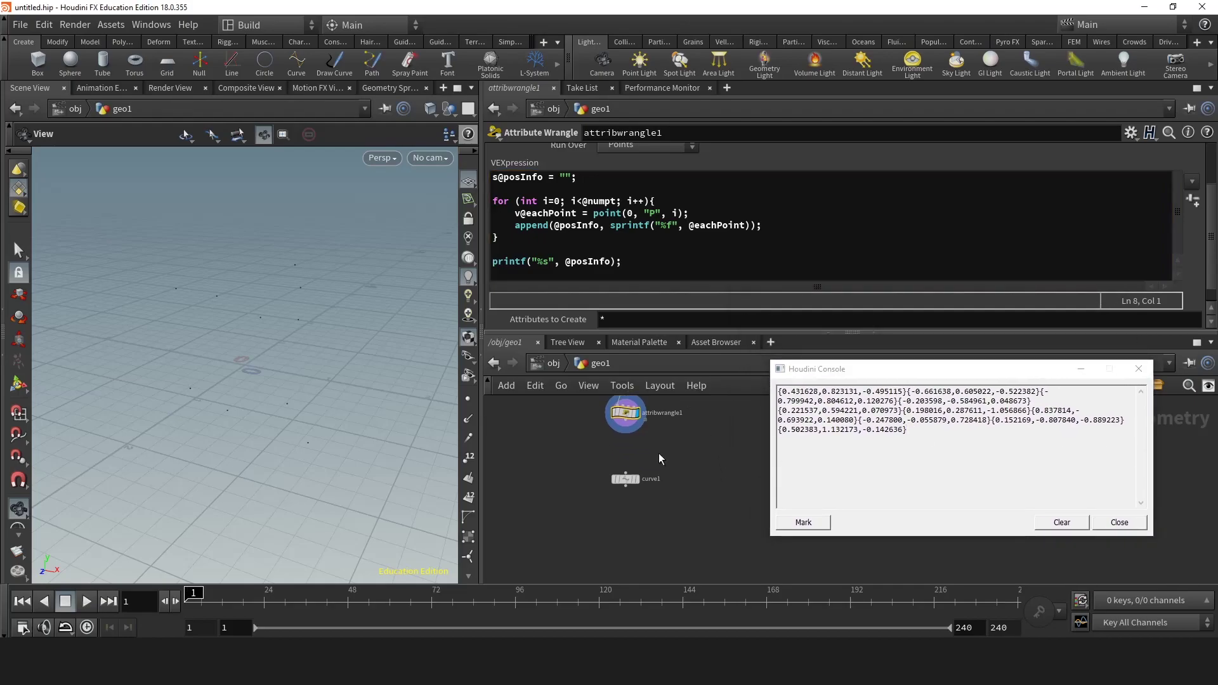
# Try to define curve1 with the braced Coordinates {0,0,0} {0,0,1}, check the node's info and move the Houdini Console aside.
pyautogui.click(624, 479)
pyautogui.click(645, 194)
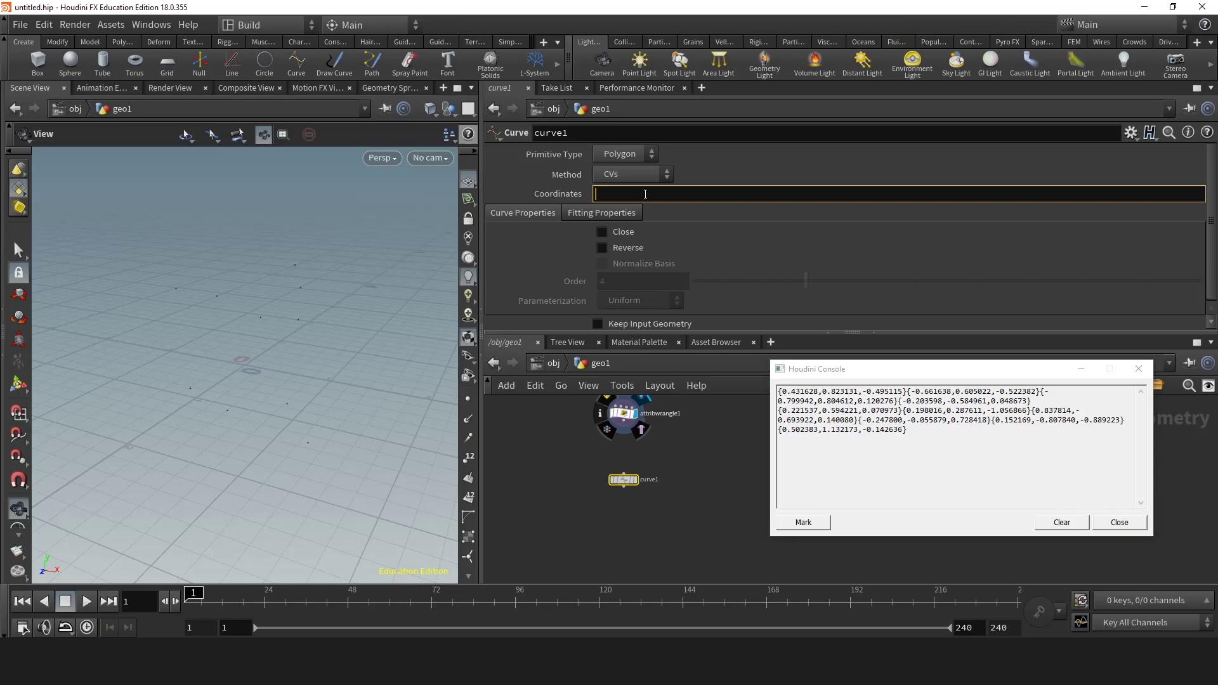
pyautogui.write('{}')
pyautogui.press('Left')
pyautogui.write('0,0,0')
pyautogui.press('Right')
pyautogui.write('{}')
pyautogui.press('Left')
pyautogui.write('0,0,1')
pyautogui.press('Return')
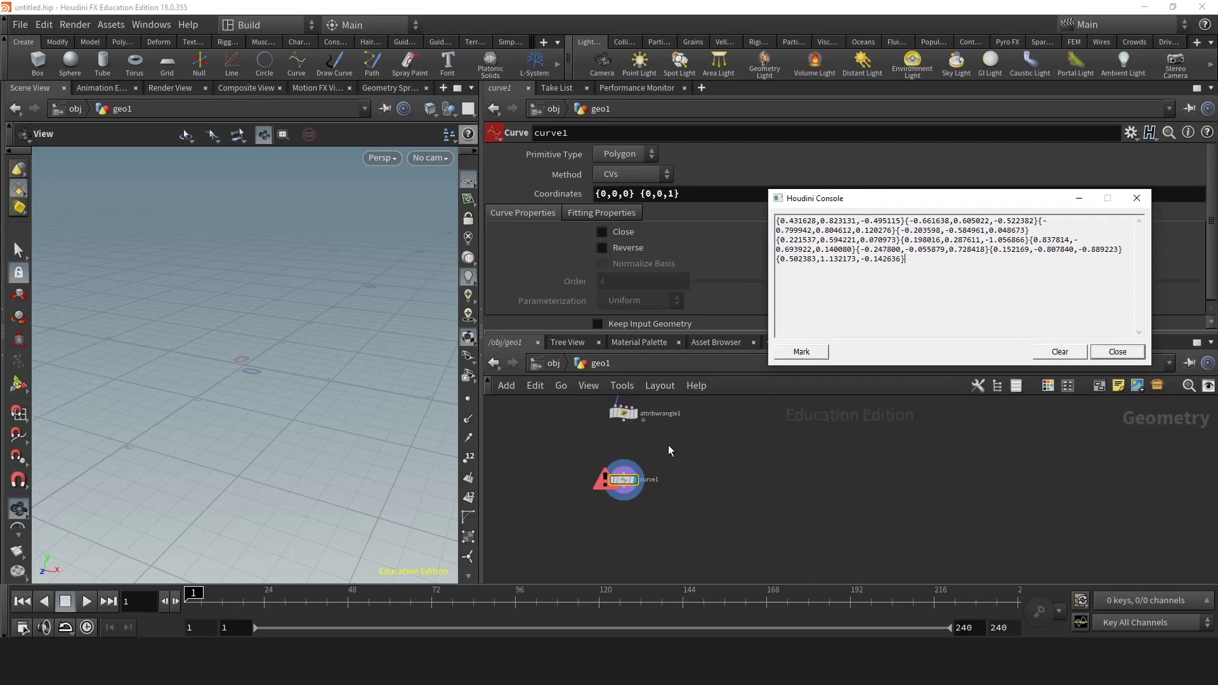
pyautogui.middleClick(626, 487)
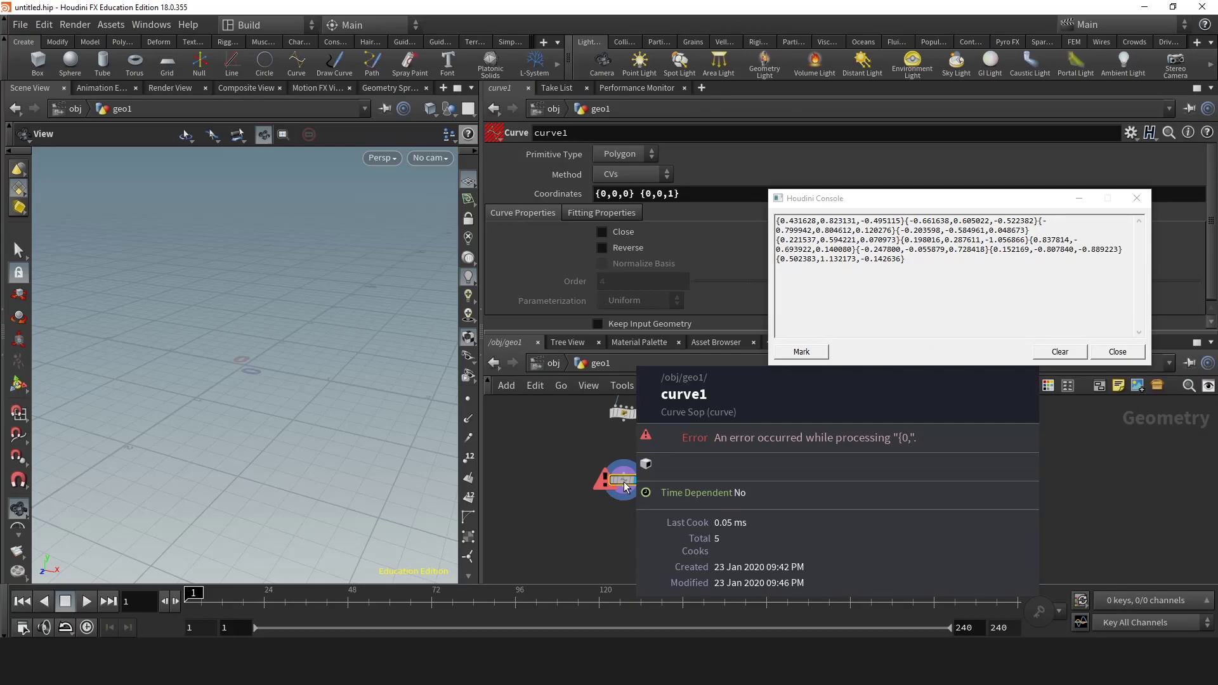
pyautogui.moveTo(970, 198); pyautogui.dragTo(957, 377)
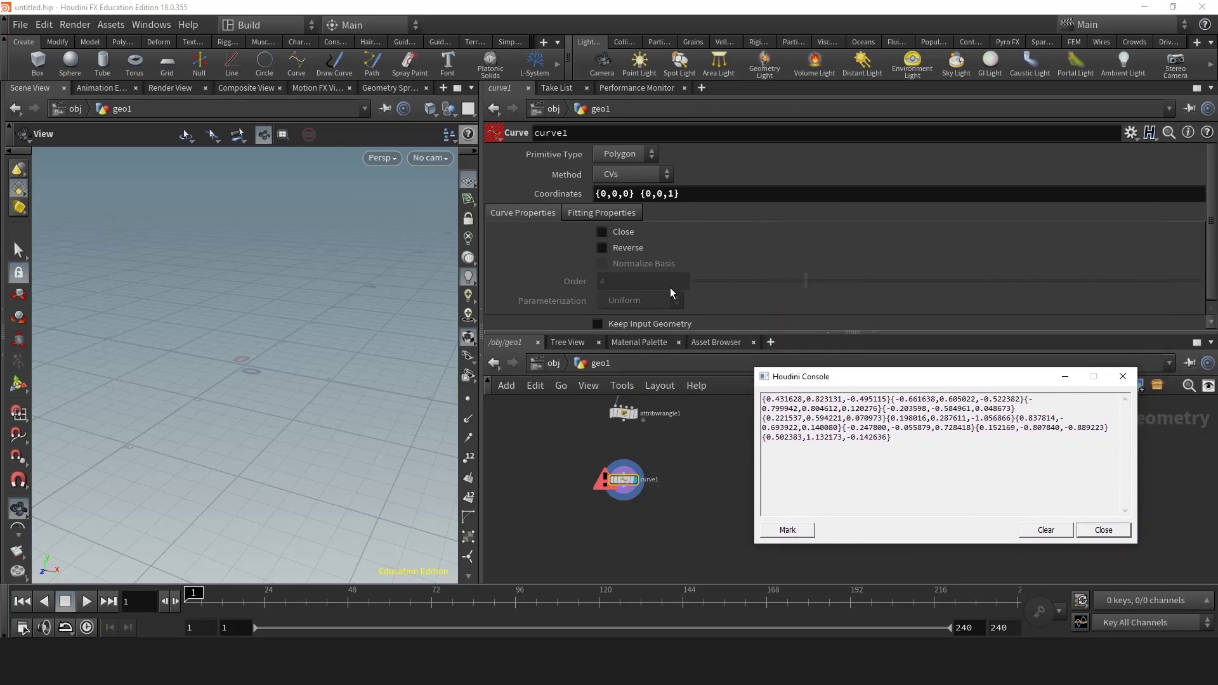
# In the attribwrangle1 code, comment out the printf line and add blank lines between the loop and that line.
pyautogui.click(623, 413)
pyautogui.click(491, 261)
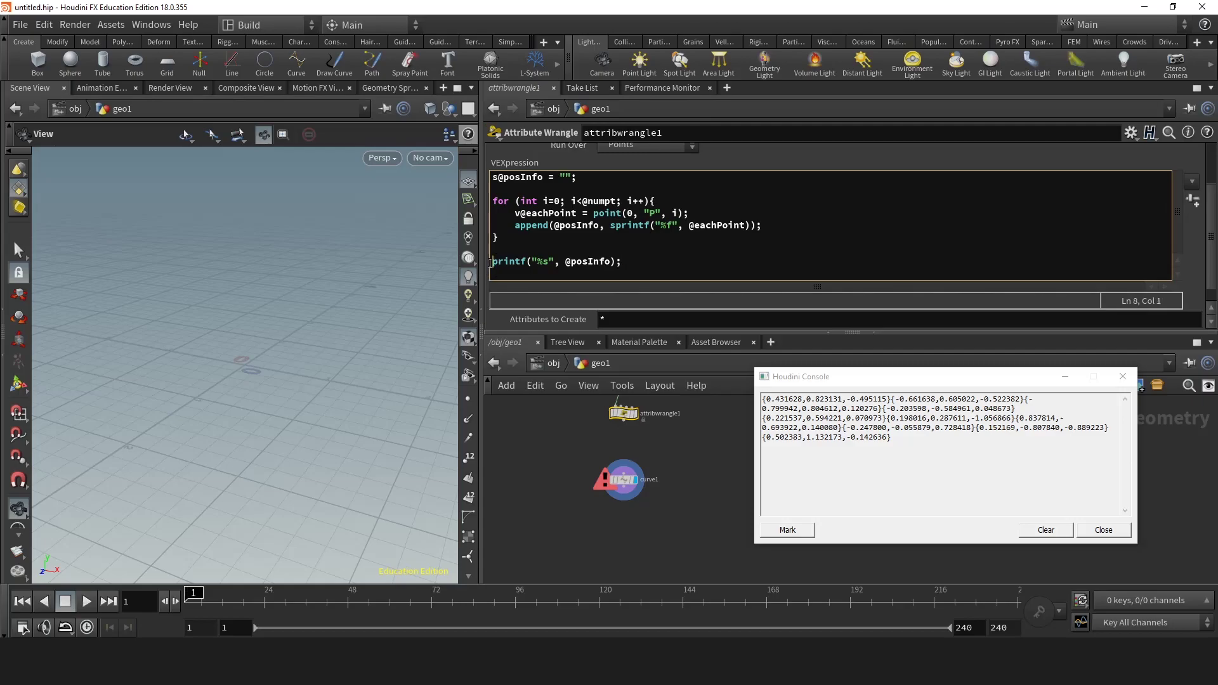
pyautogui.write('//')
pyautogui.press('Up')
pyautogui.press('Return')
pyautogui.press('Return')
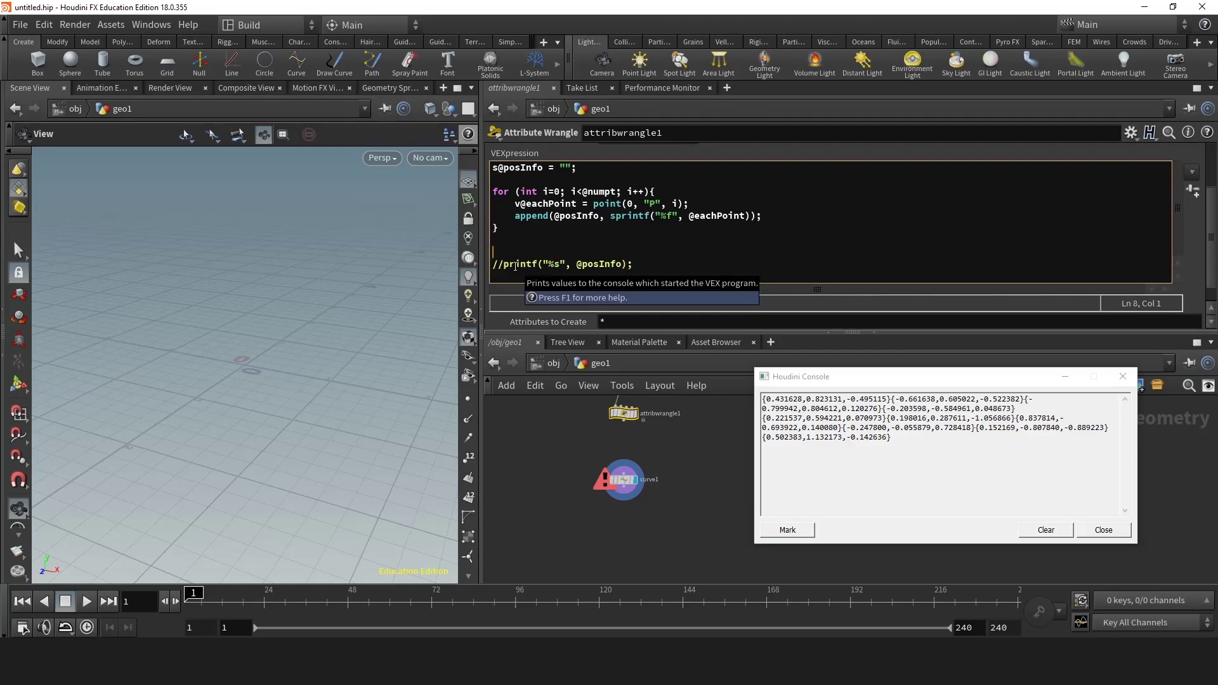
pyautogui.press('Up')
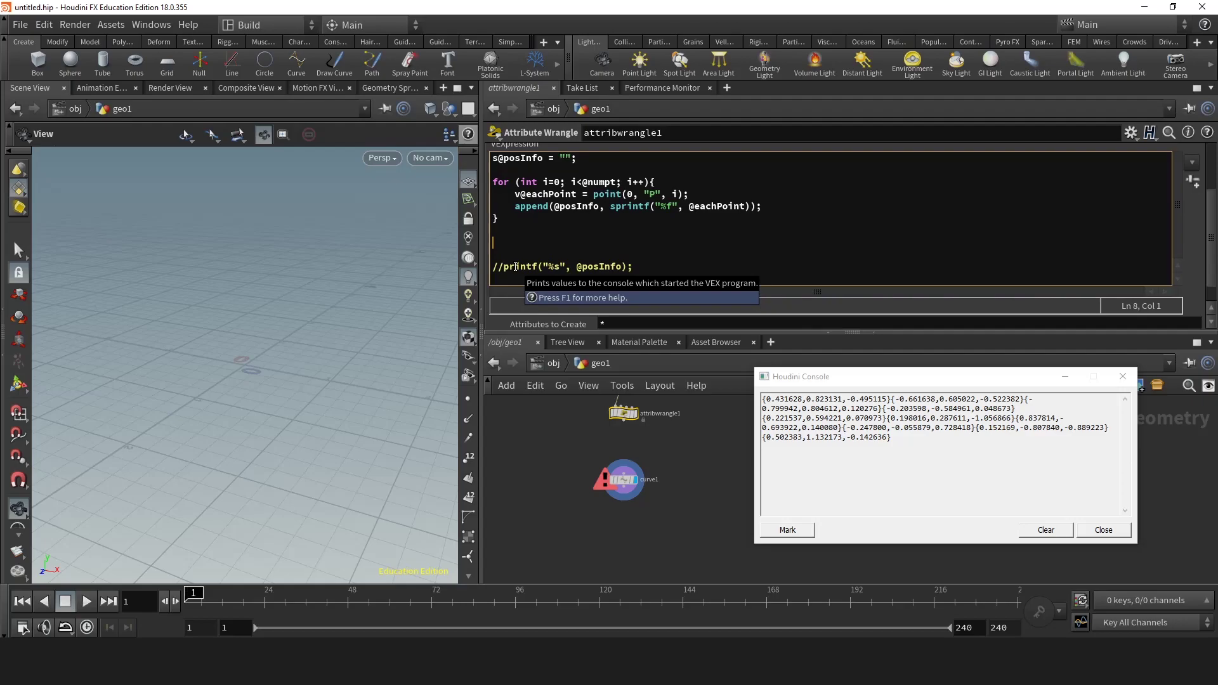
pyautogui.write('@posInf')
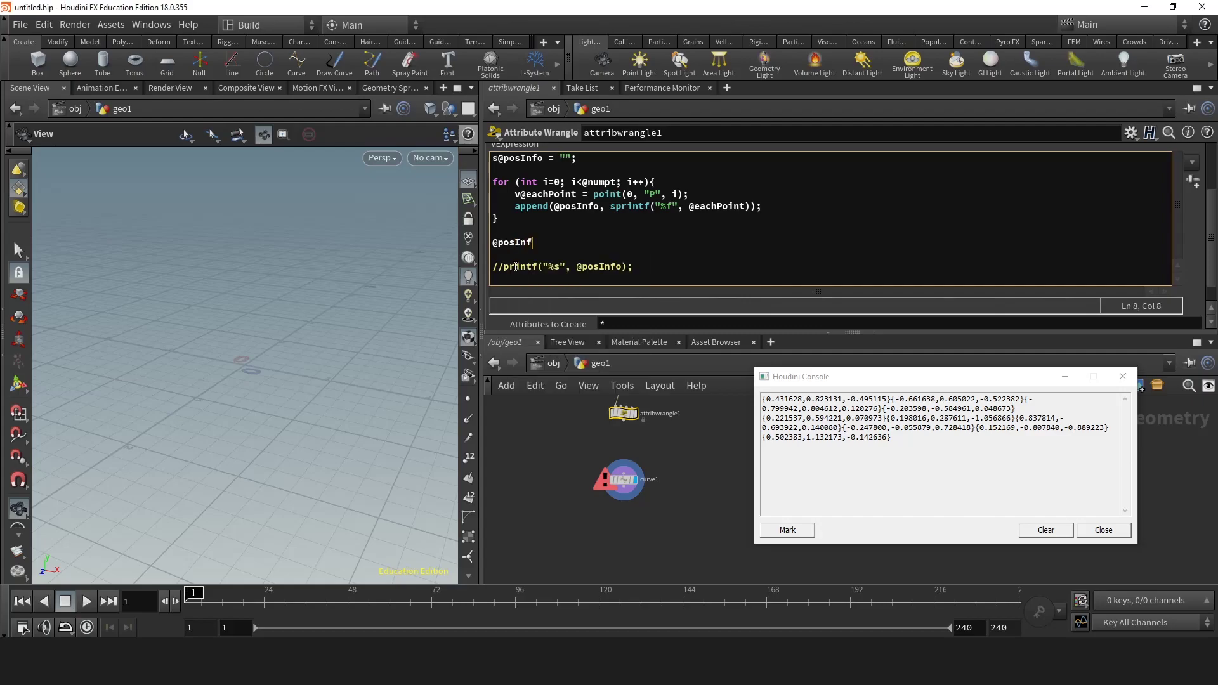
pyautogui.write('o = re')
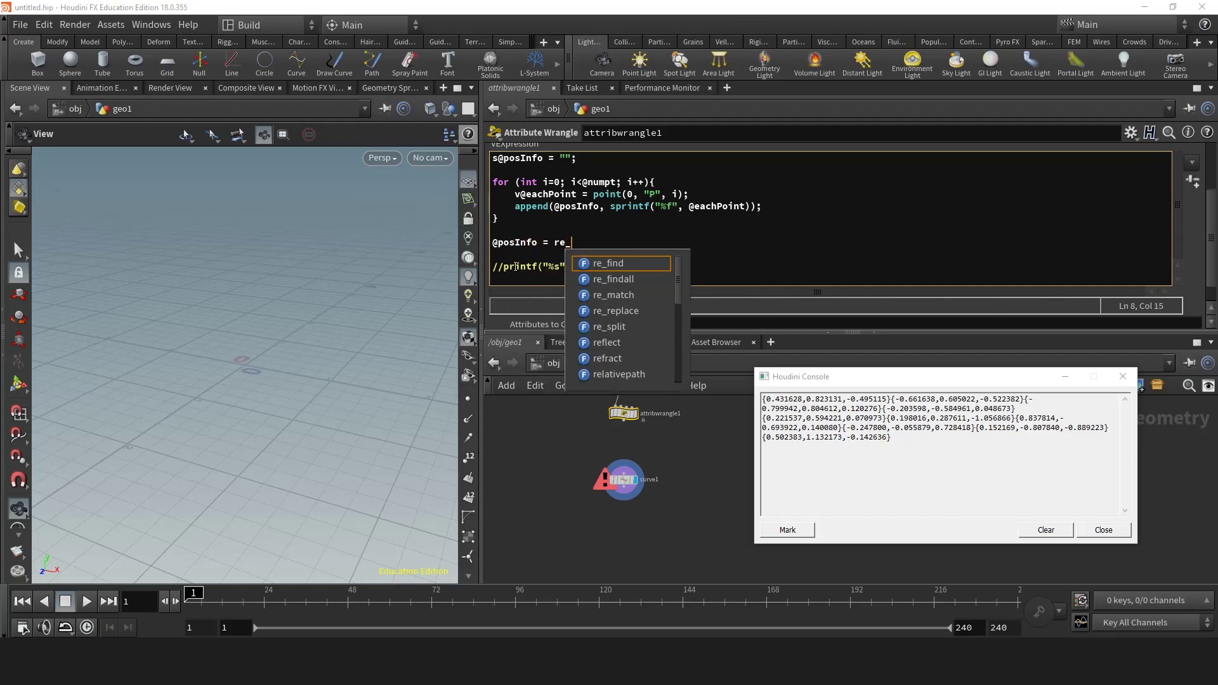
pyautogui.write('_re')
pyautogui.press('Return')
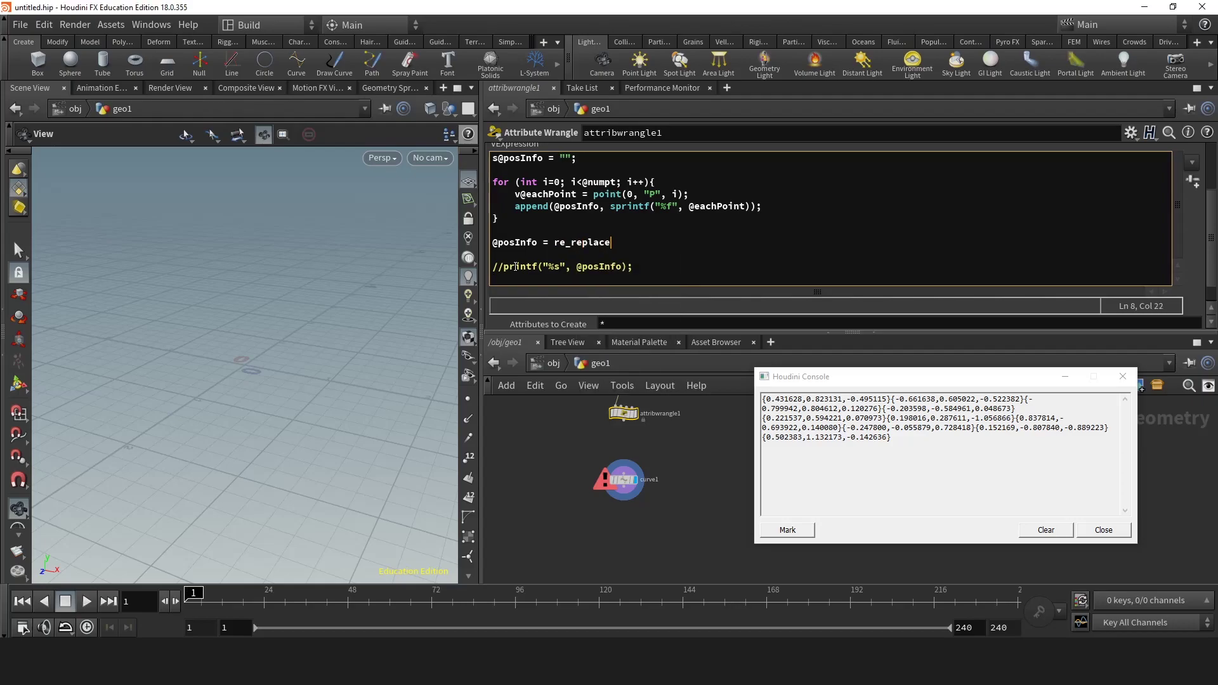
pyautogui.write('("{", " ", @posInfo);')
# Duplicate the re_replace line directly below and change the copy's search pattern to "}".
pyautogui.moveTo(494, 244); pyautogui.dragTo(734, 244)
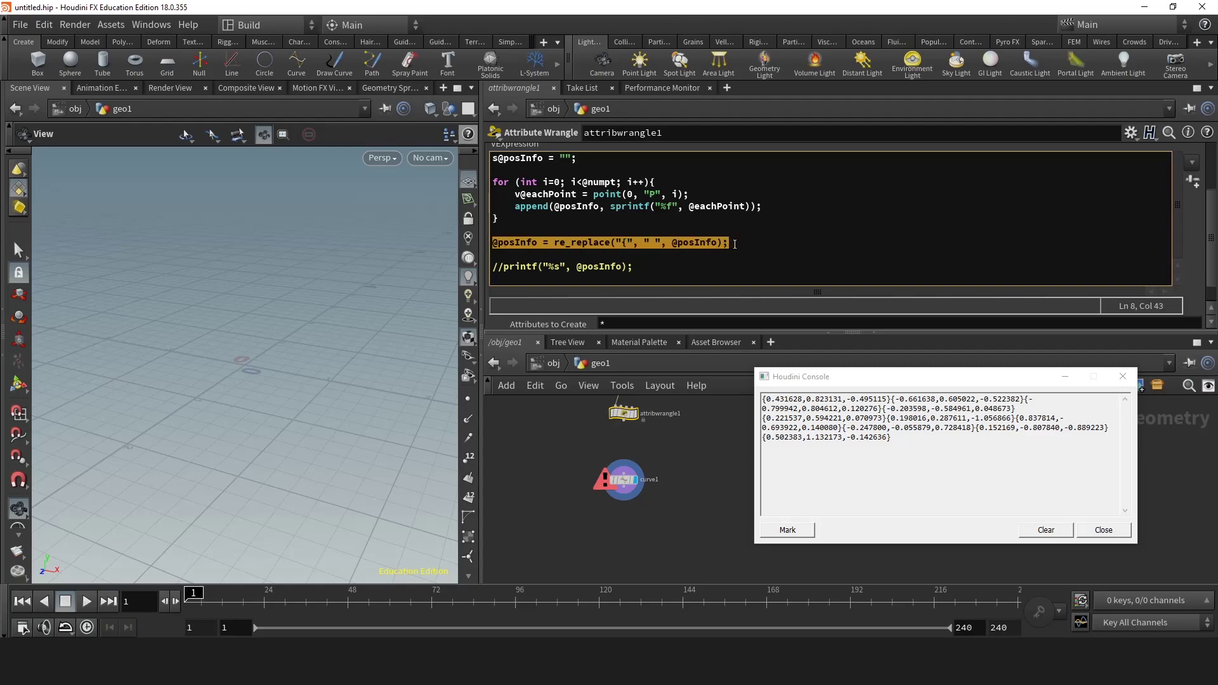
pyautogui.hotkey('ctrl', 'c')
pyautogui.click(568, 256)
pyautogui.hotkey('ctrl', 'v')
pyautogui.click(625, 254)
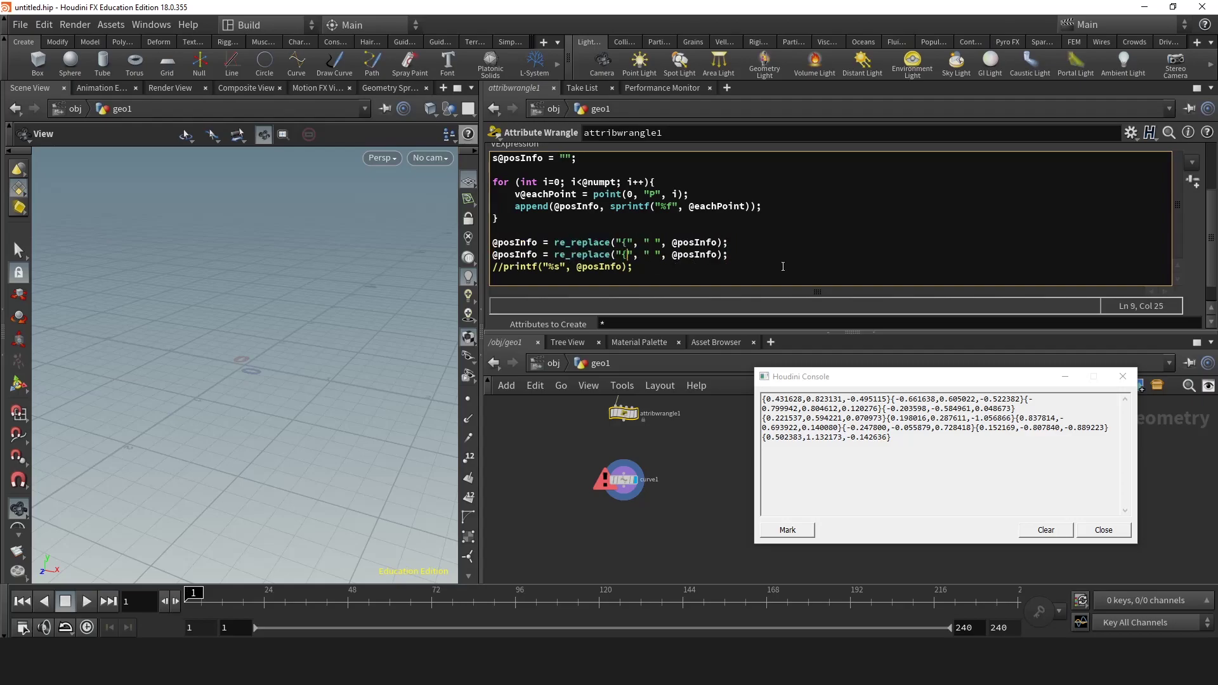
pyautogui.press('BackSpace')
pyautogui.write('}')
# Uncomment the printf line at the end of the VEX code.
pyautogui.click(713, 268)
pyautogui.click(498, 266)
pyautogui.press('BackSpace')
pyautogui.press('Delete')
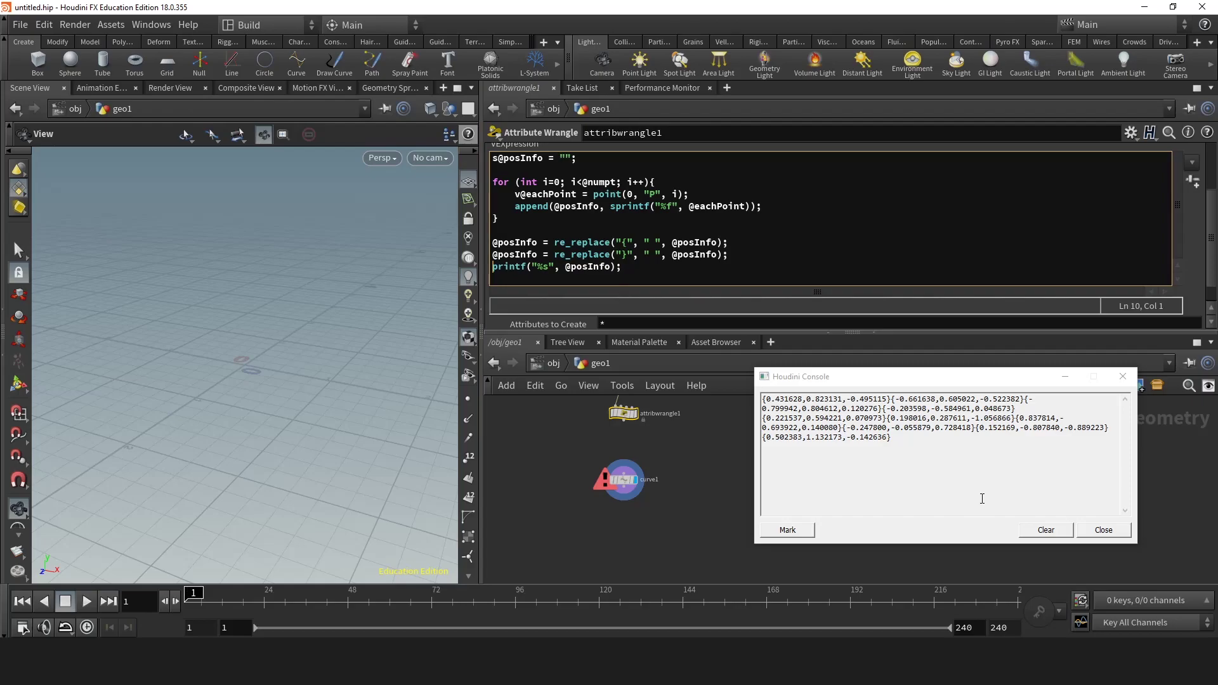
# Clear the Houdini Console, display attribwrangle1 to reprint the string, and examine the spaces at its start and end.
pyautogui.click(1046, 529)
pyautogui.click(615, 268)
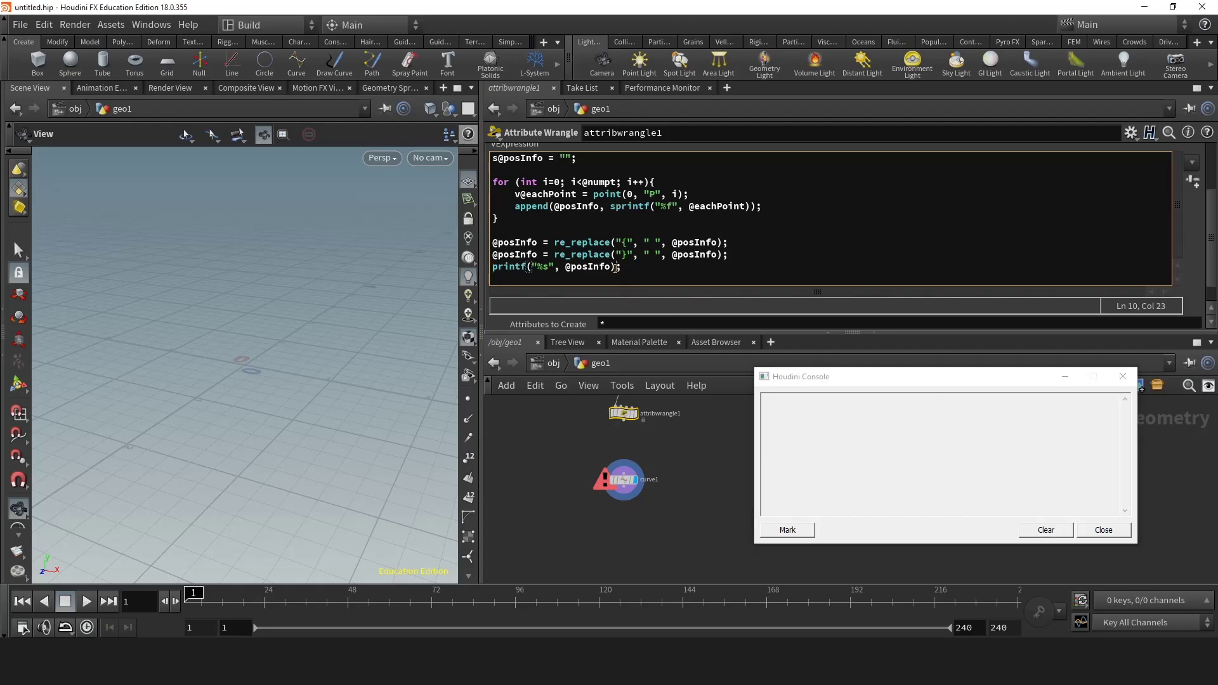
pyautogui.click(618, 267)
pyautogui.click(635, 412)
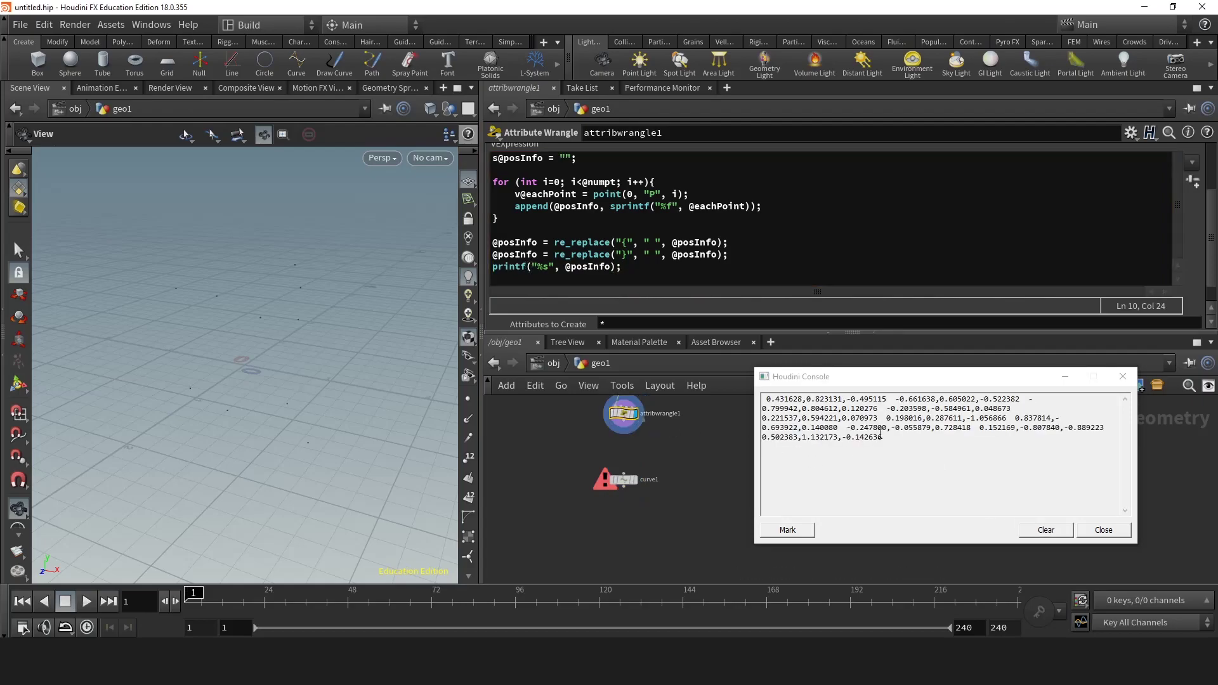
pyautogui.tripleClick(913, 437)
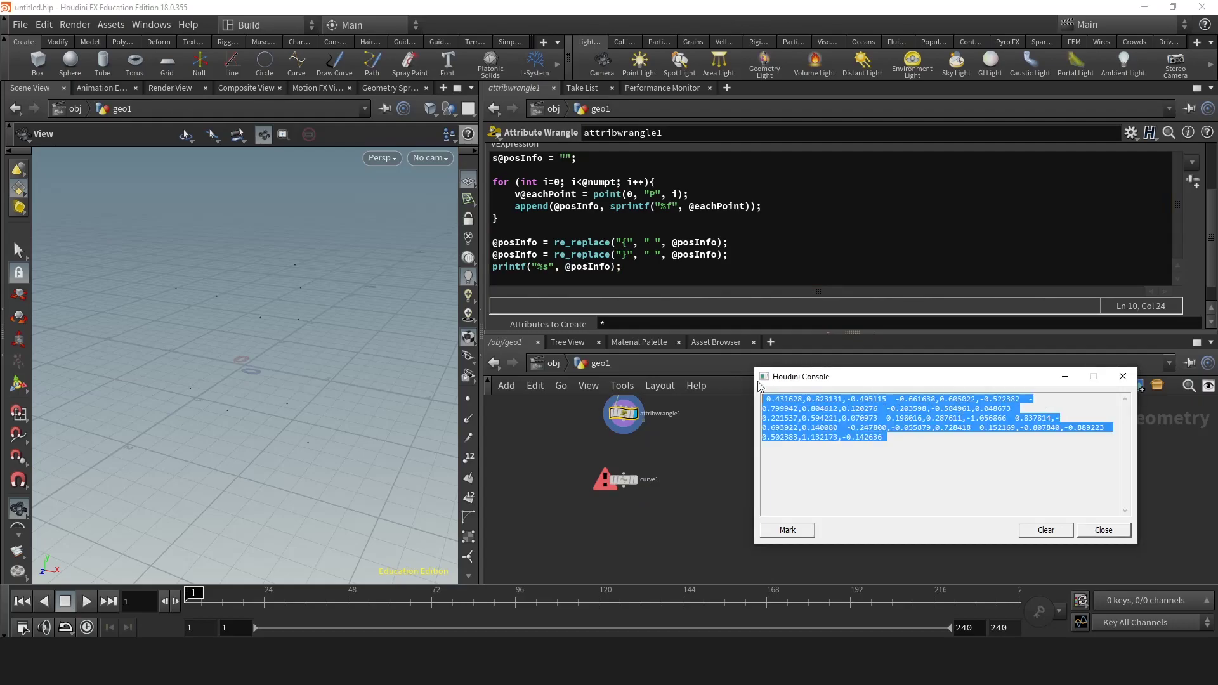
pyautogui.click(914, 437)
pyautogui.moveTo(766, 399); pyautogui.dragTo(761, 398)
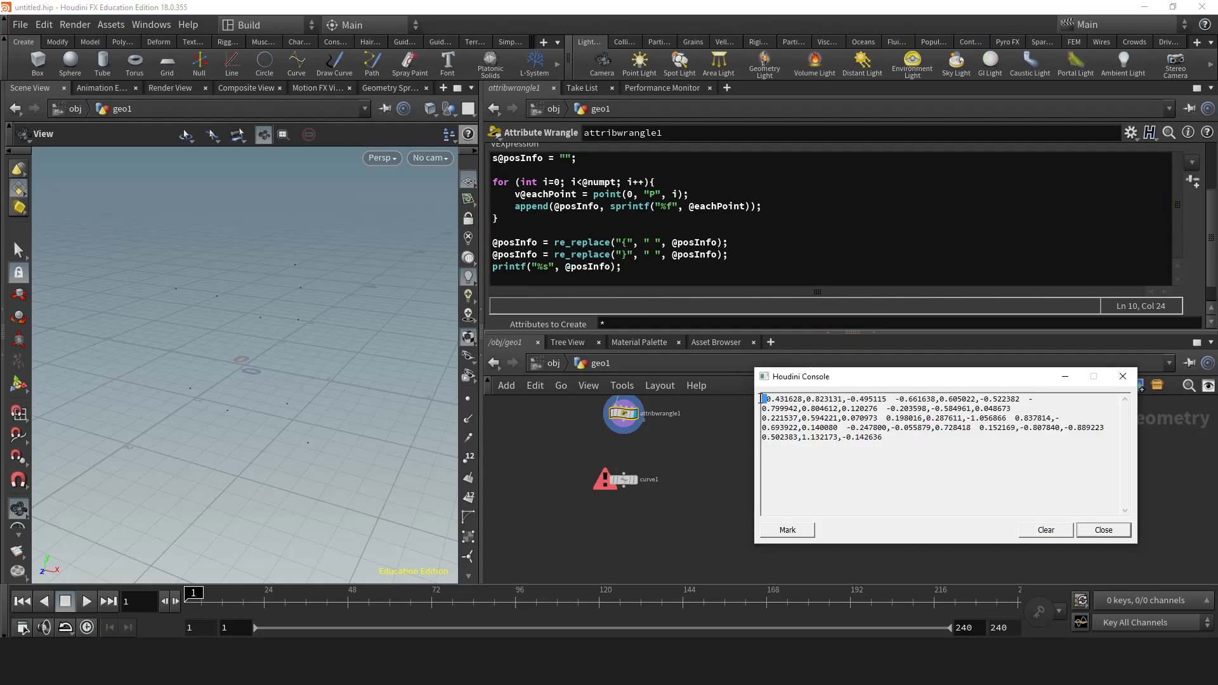
pyautogui.moveTo(886, 399); pyautogui.dragTo(880, 440)
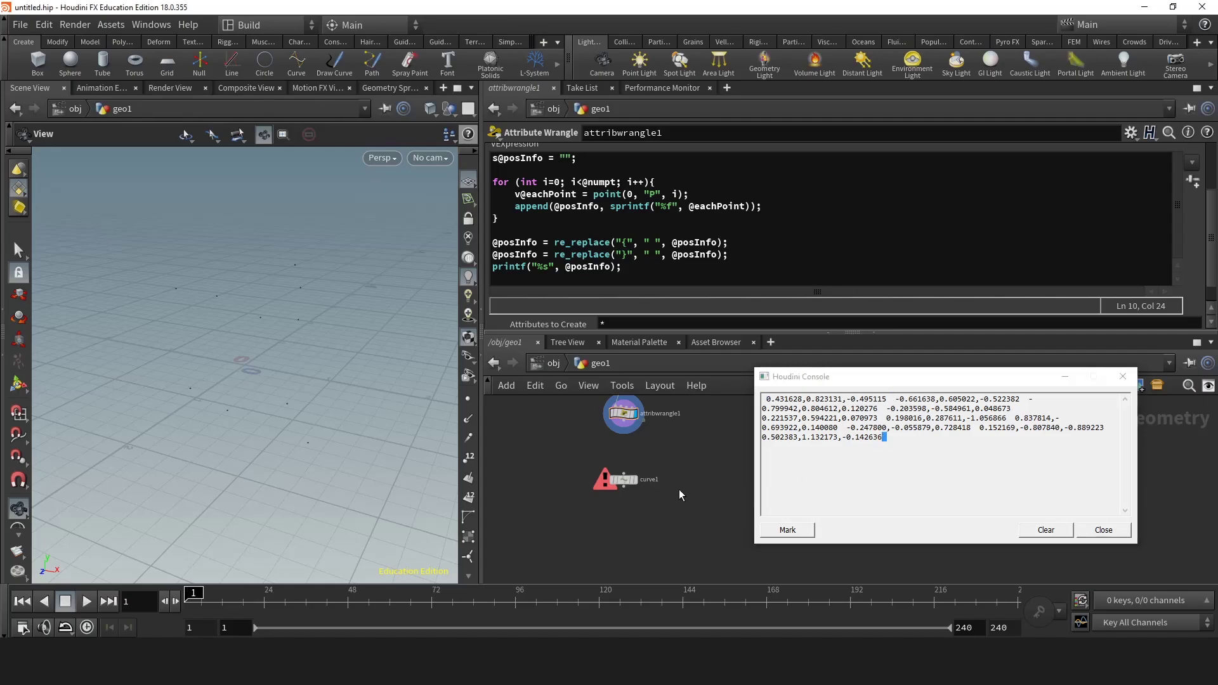
# Replace the braces in curve1's Coordinates with spaces, leaving 0,0,0 and 0,0,1, and inspect the resulting curve.
pyautogui.click(624, 480)
pyautogui.click(689, 196)
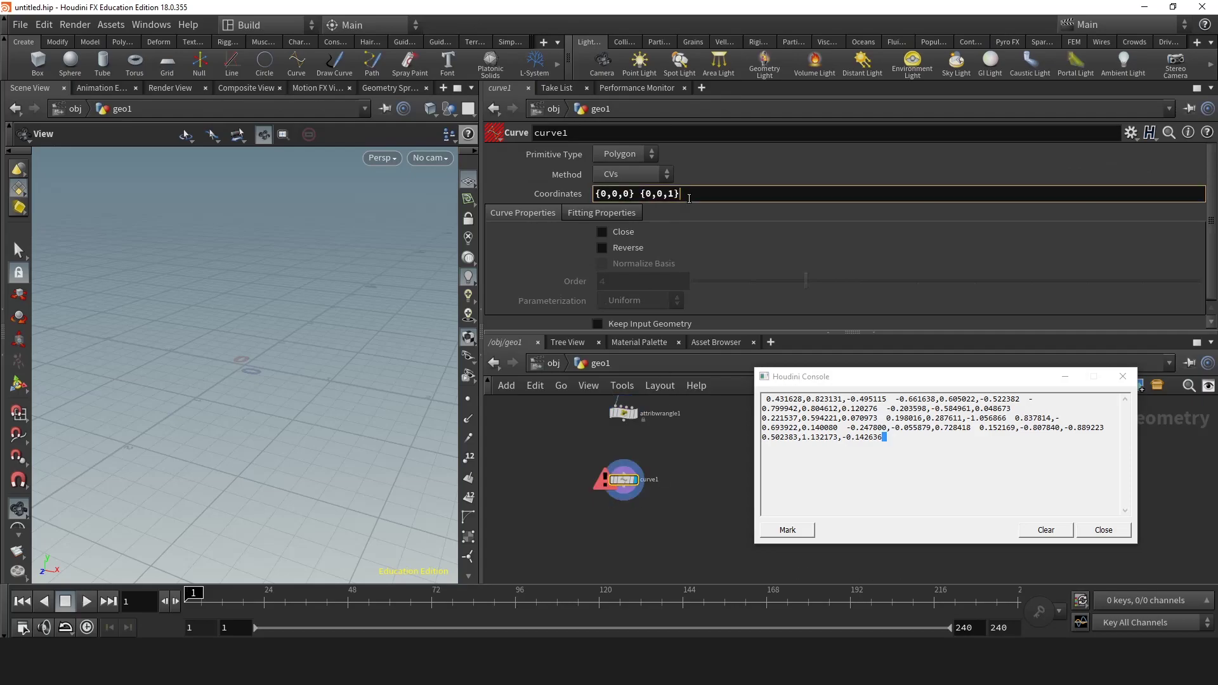
pyautogui.press('BackSpace')
pyautogui.press('Left')
pyautogui.press('Left')
pyautogui.press('Left')
pyautogui.press('Left')
pyautogui.press('BackSpace')
pyautogui.press('Return')
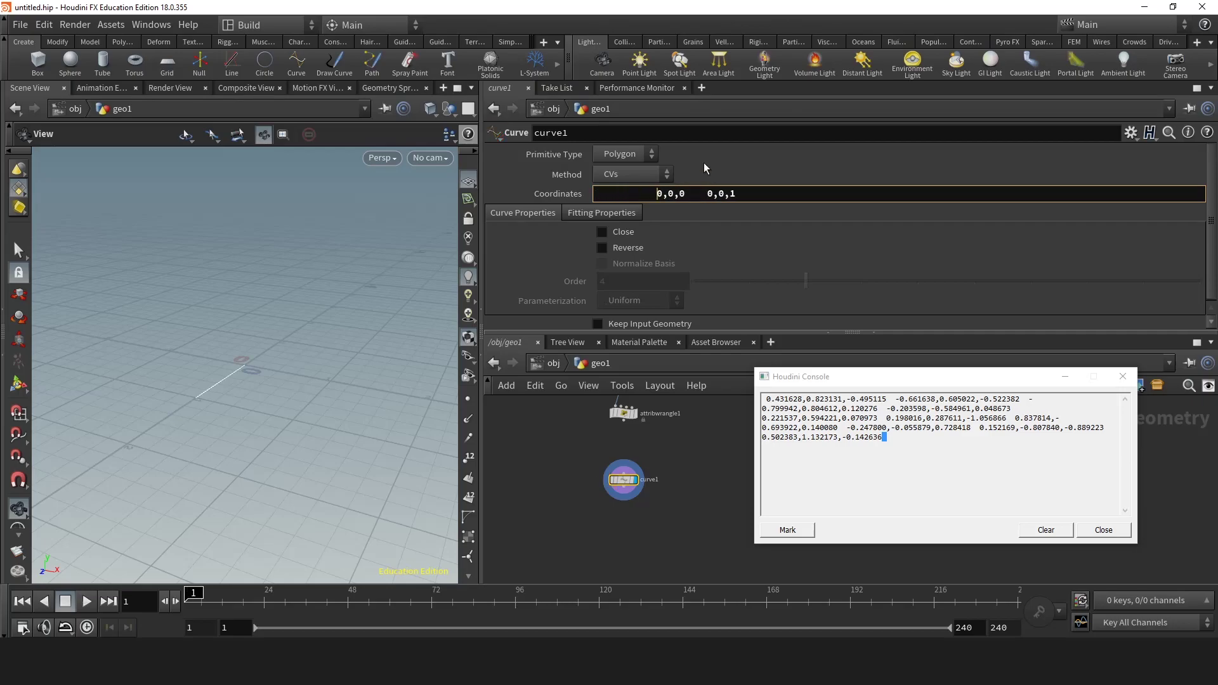
pyautogui.scroll(2, 361, 340)
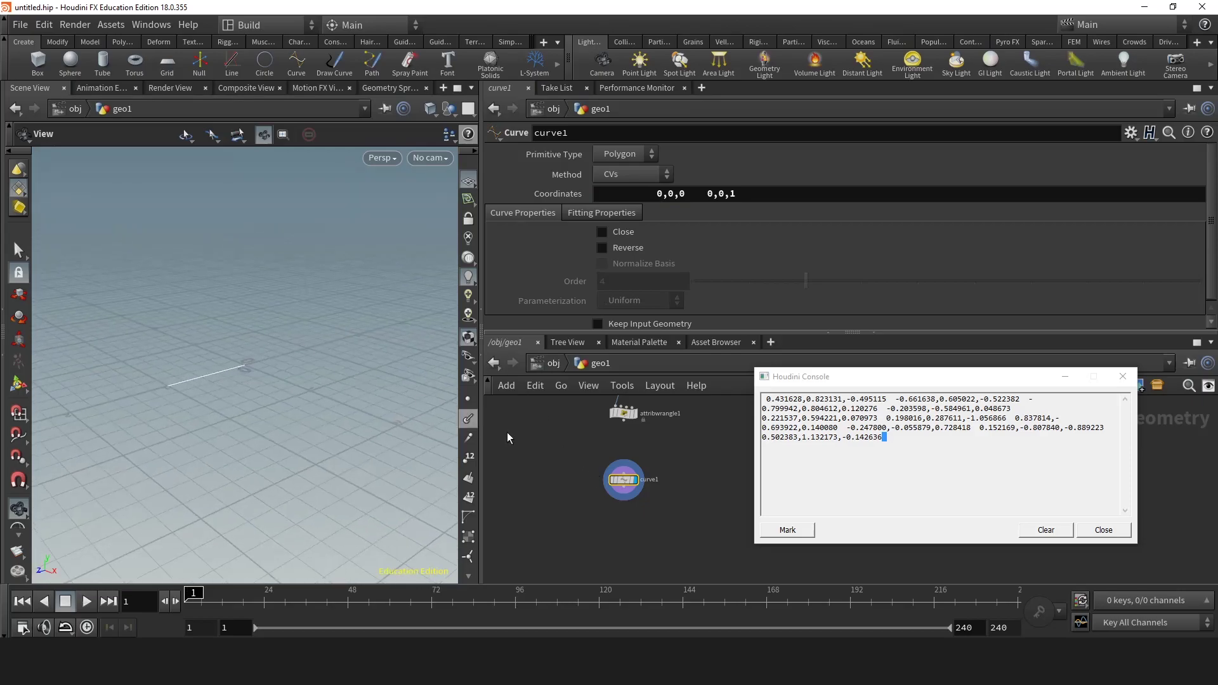
pyautogui.middleClick(624, 486)
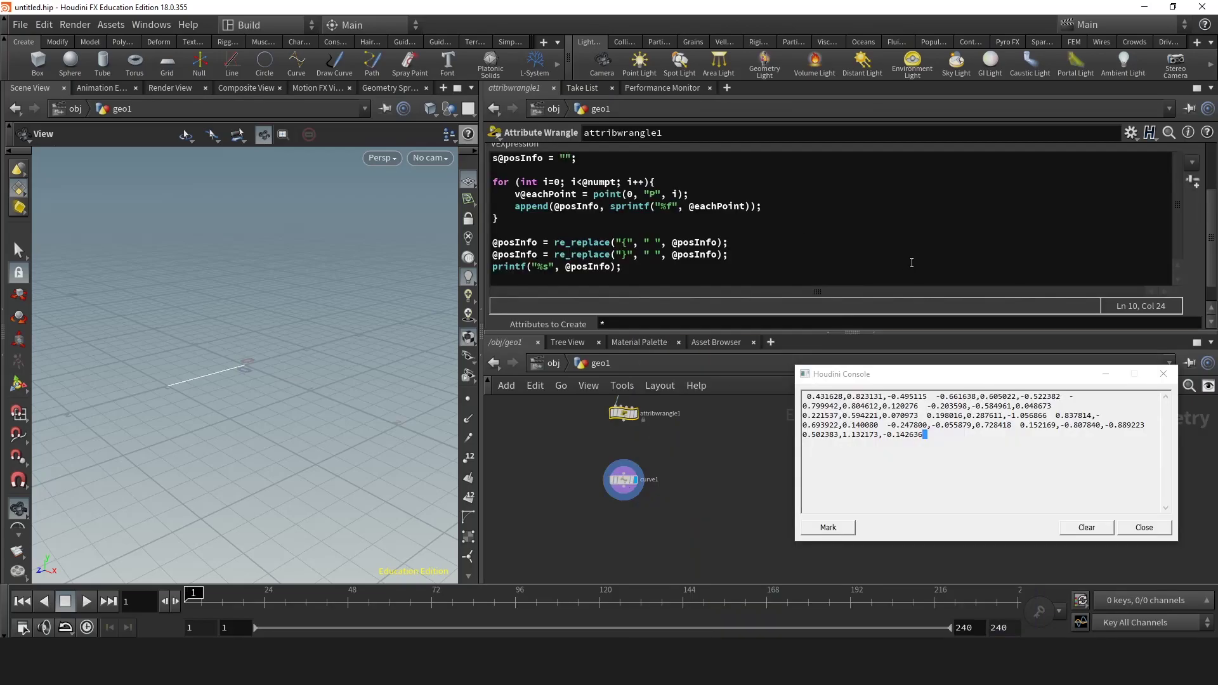
# Add one binding to attribwrangle1 that links the attribute name stringList to the VEX parameter posInfo.
pyautogui.scroll(3, 1082, 254)
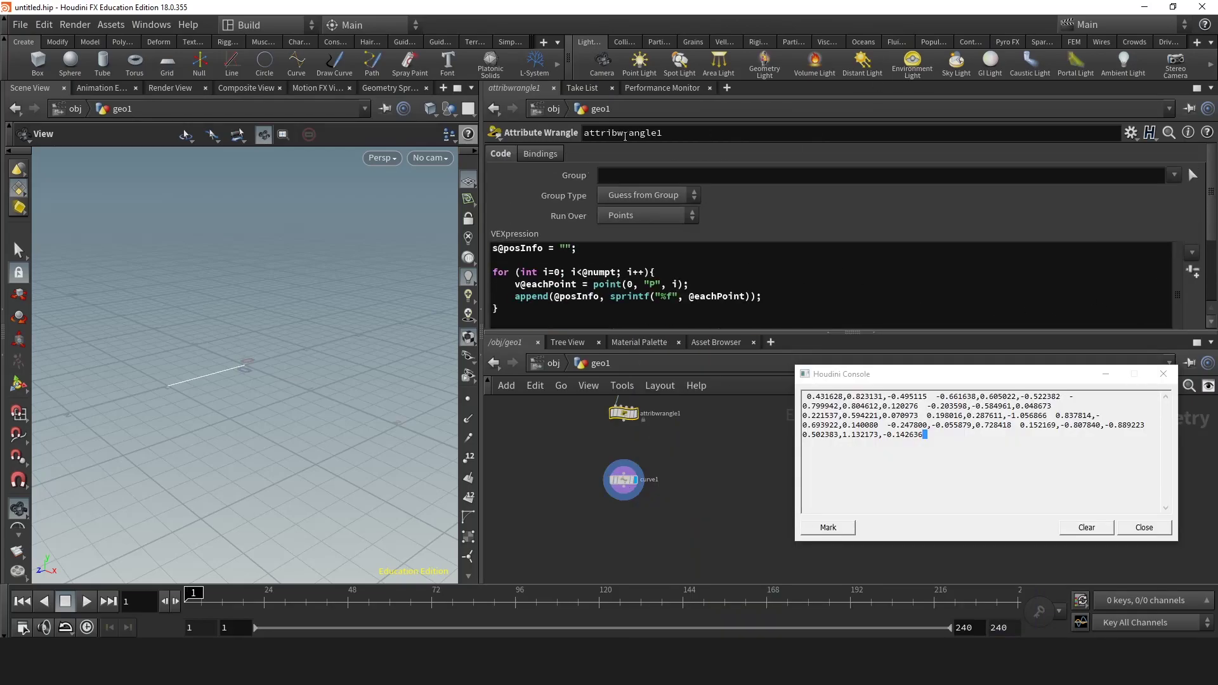
pyautogui.click(550, 155)
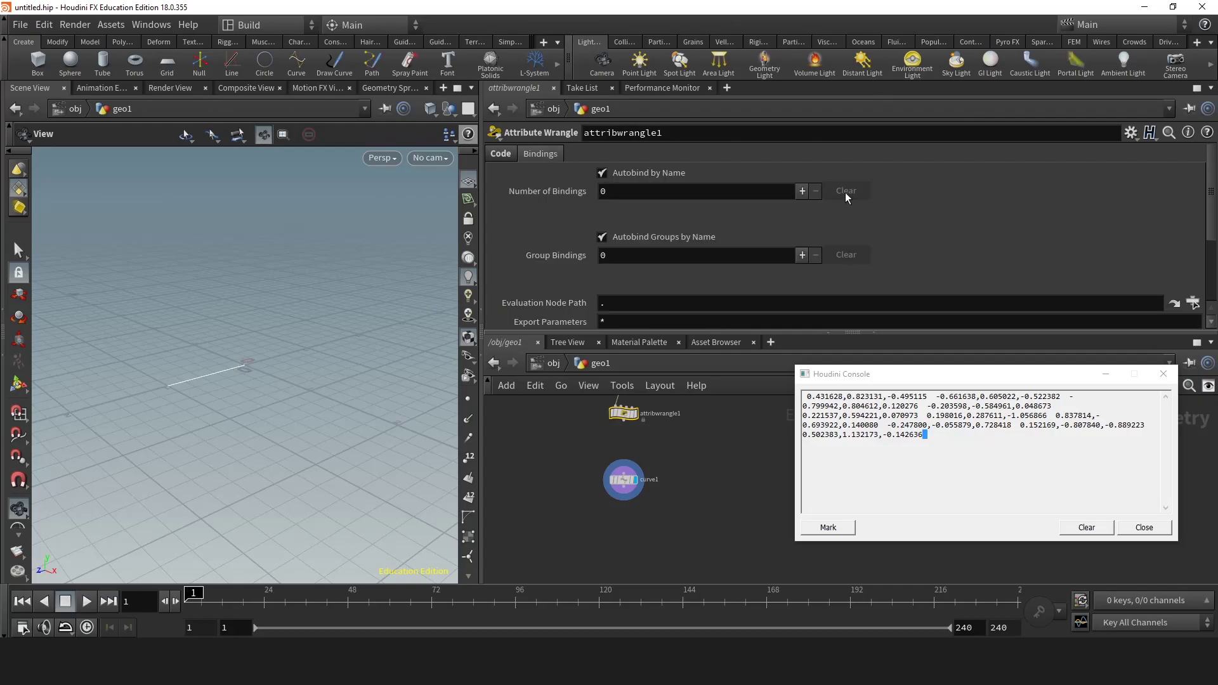
pyautogui.click(801, 193)
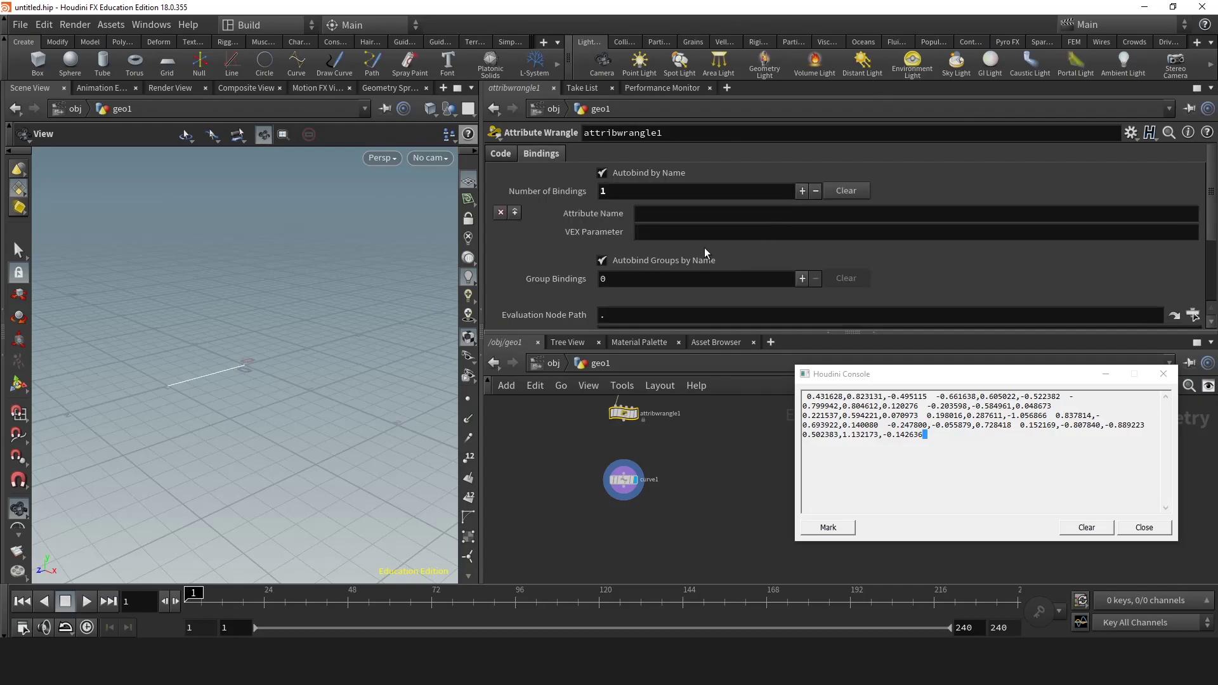
pyautogui.click(713, 234)
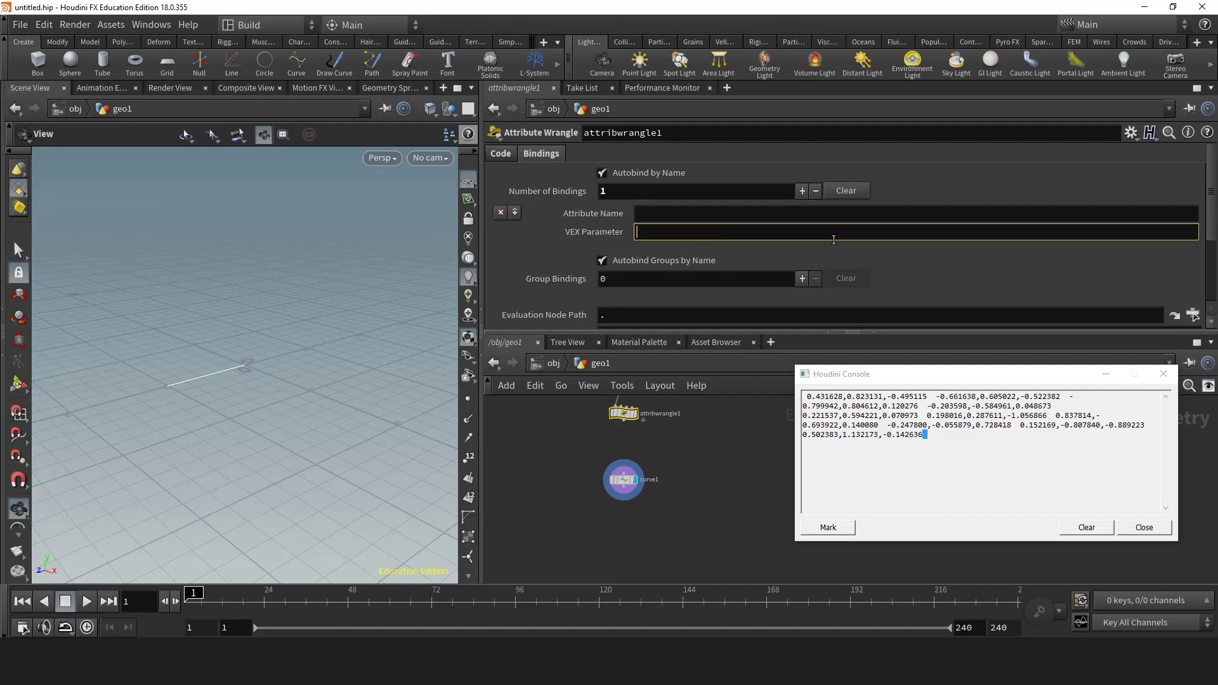
pyautogui.write('posInfo')
pyautogui.click(820, 214)
pyautogui.write('stringList')
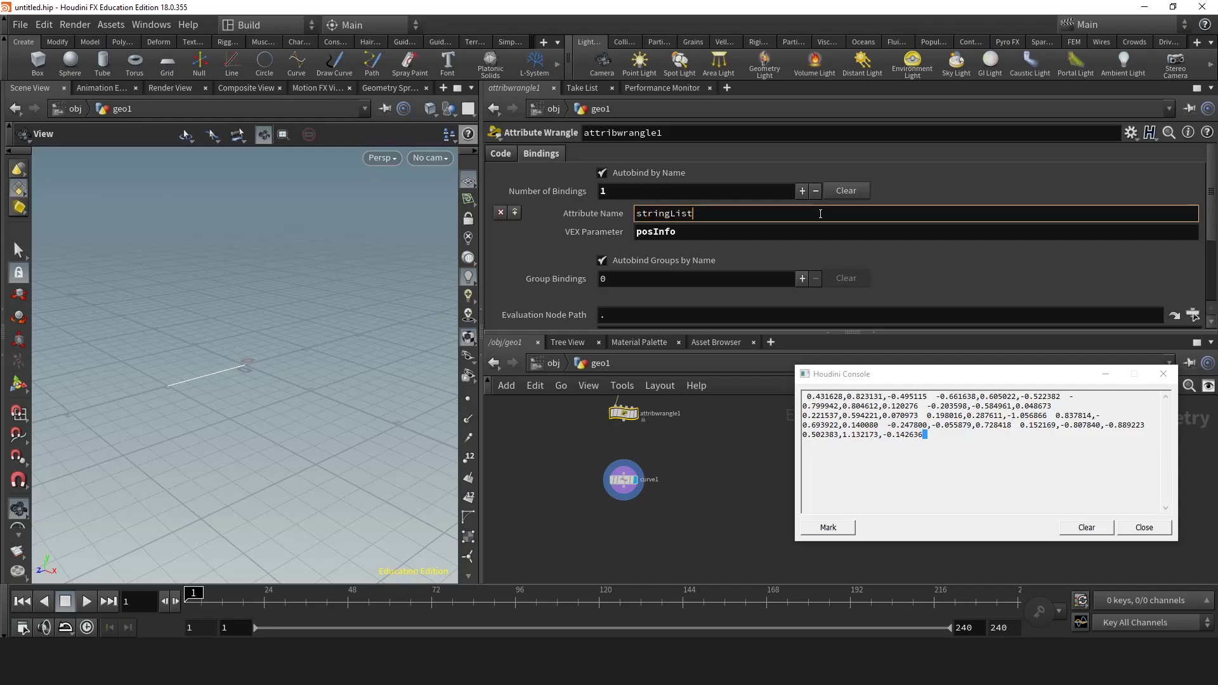
pyautogui.press('Return')
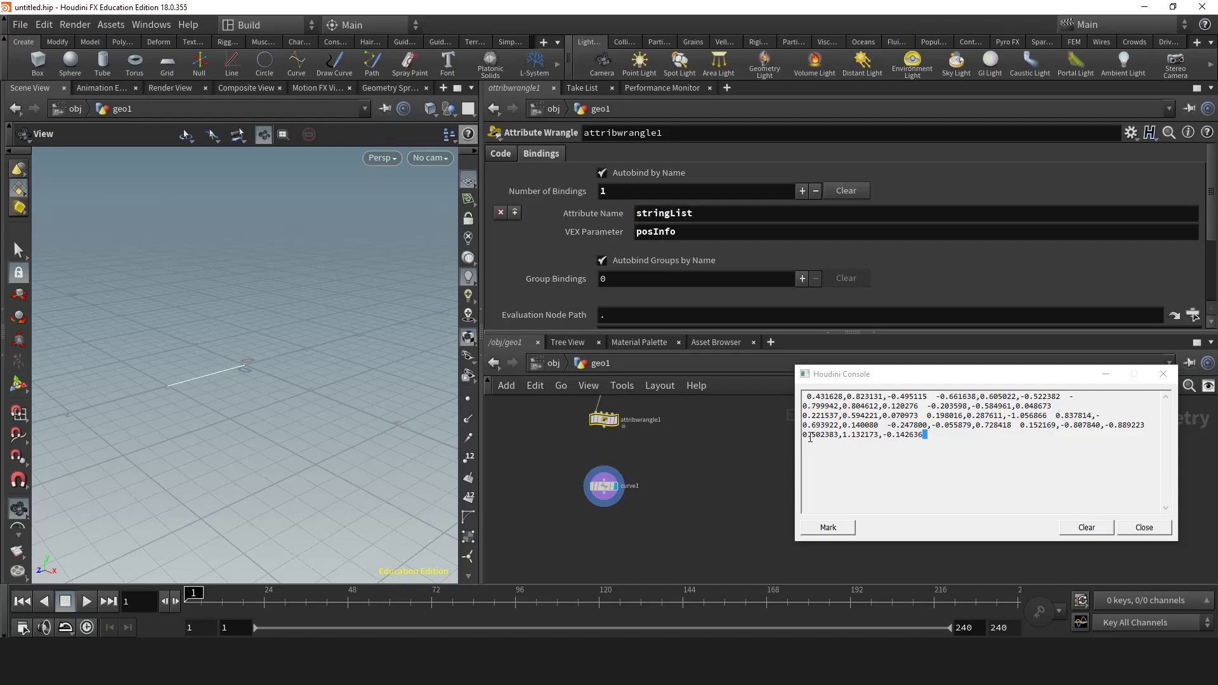
# Connect the output of attribwrangle1 to curve1 and select the curve node.
pyautogui.moveTo(716, 428); pyautogui.dragTo(697, 435, button='middle')
pyautogui.scroll(3, 599, 444)
pyautogui.click(596, 511)
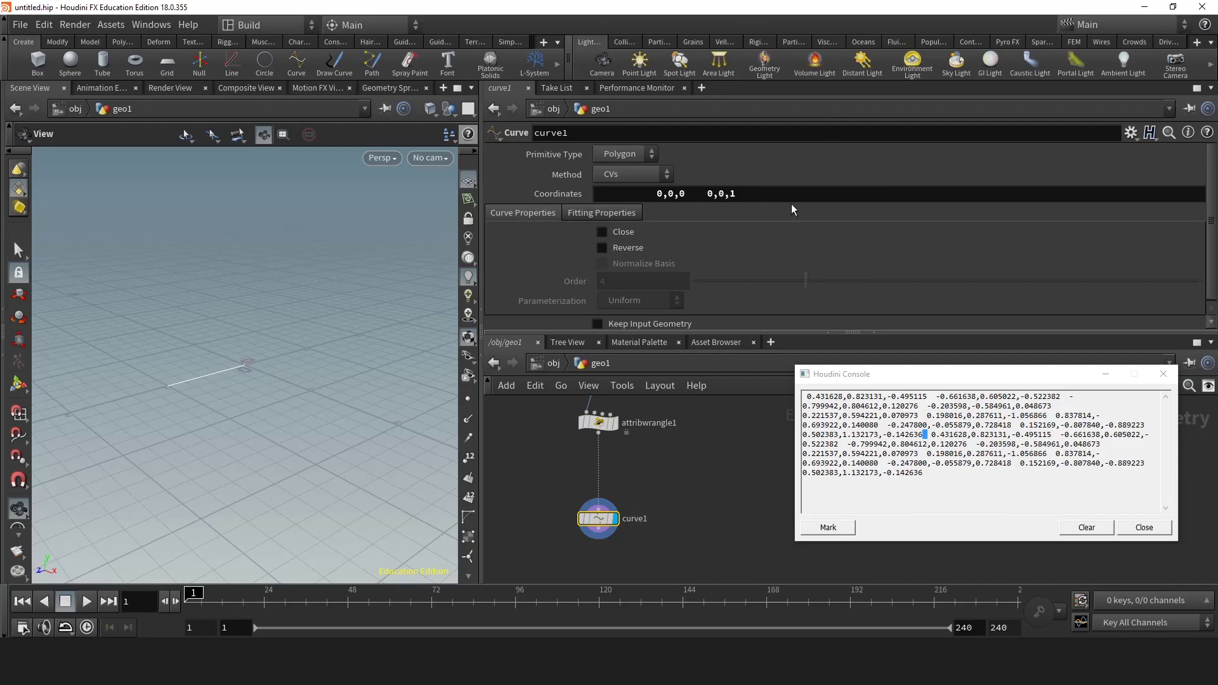
# Empty curve1's Coordinates value and close the Houdini Console.
pyautogui.click(566, 190)
pyautogui.press('BackSpace')
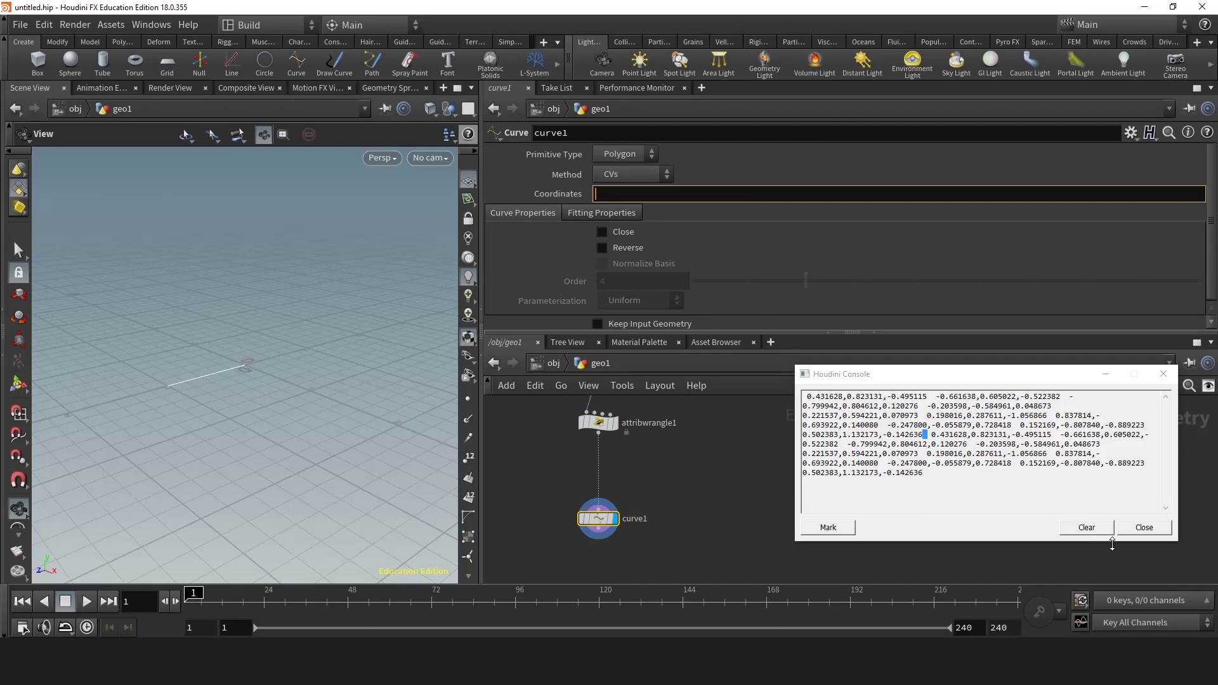
pyautogui.click(1145, 527)
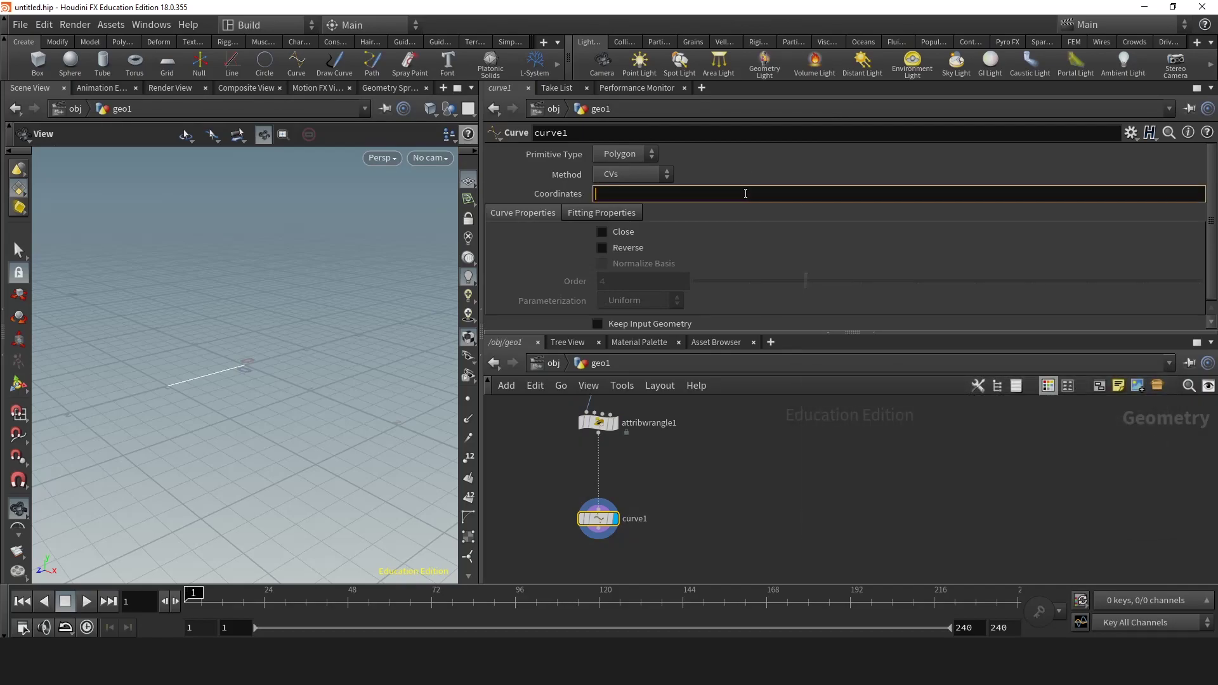
# Start curve1's Coordinates expression with a backtick-enclosed uniquevals() call.
pyautogui.rightClick(747, 195)
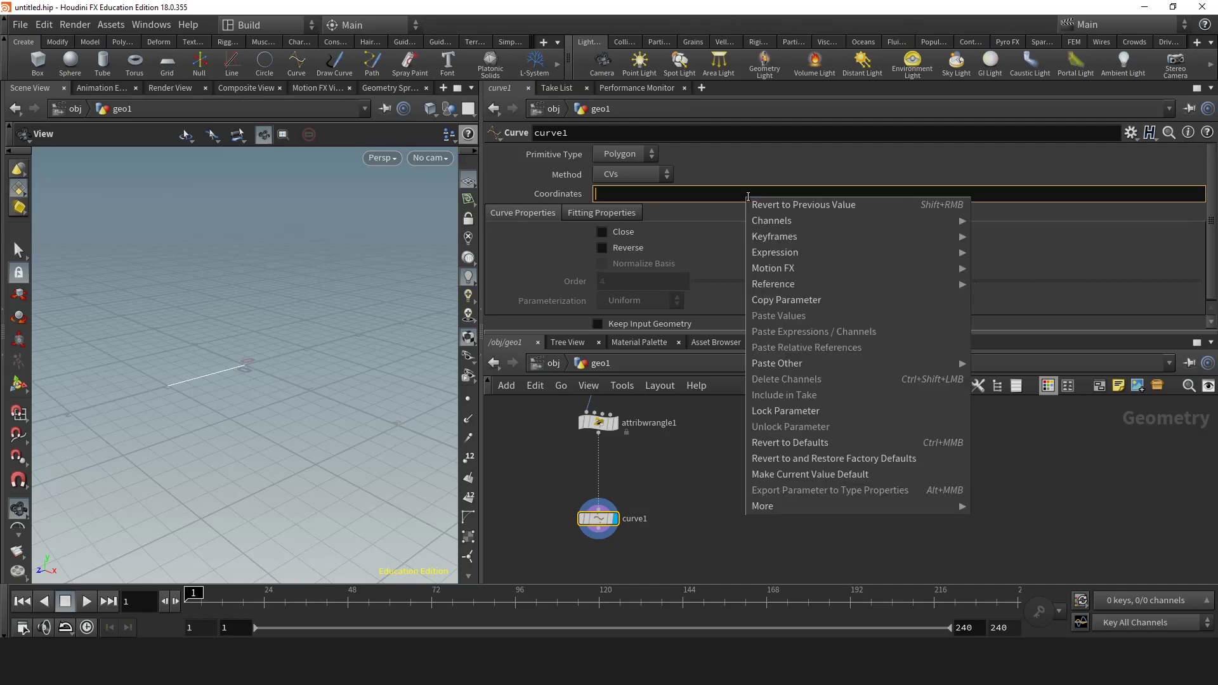
pyautogui.moveTo(787, 254)
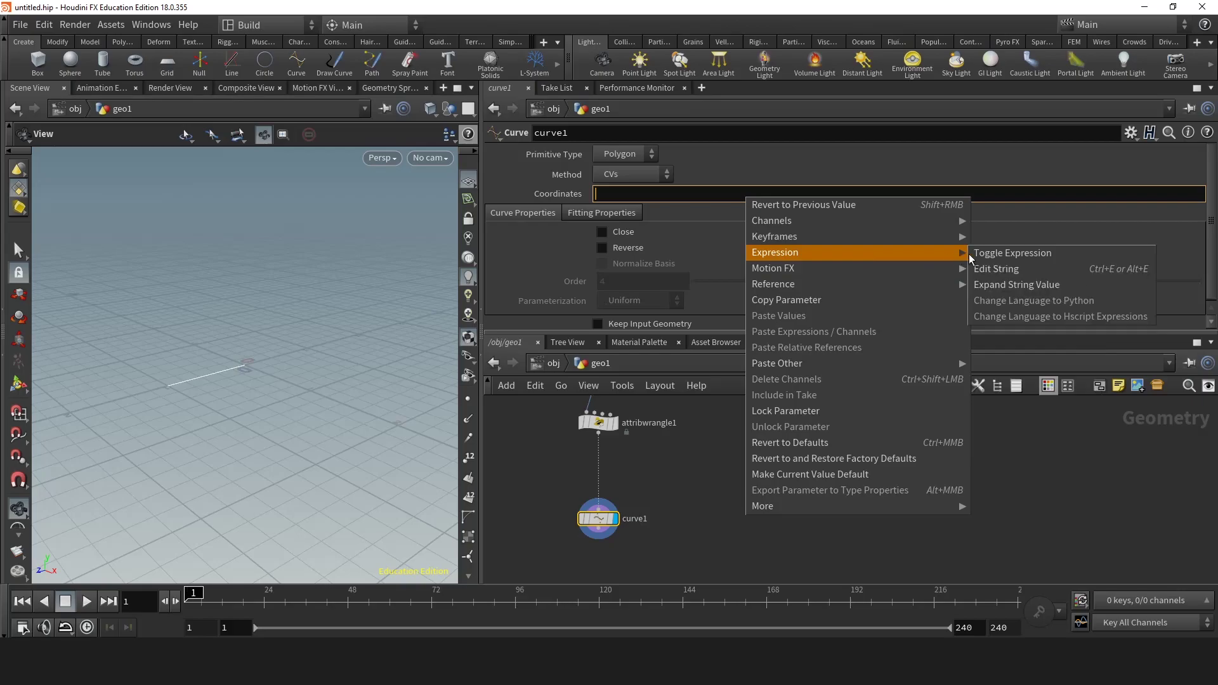
pyautogui.click(993, 255)
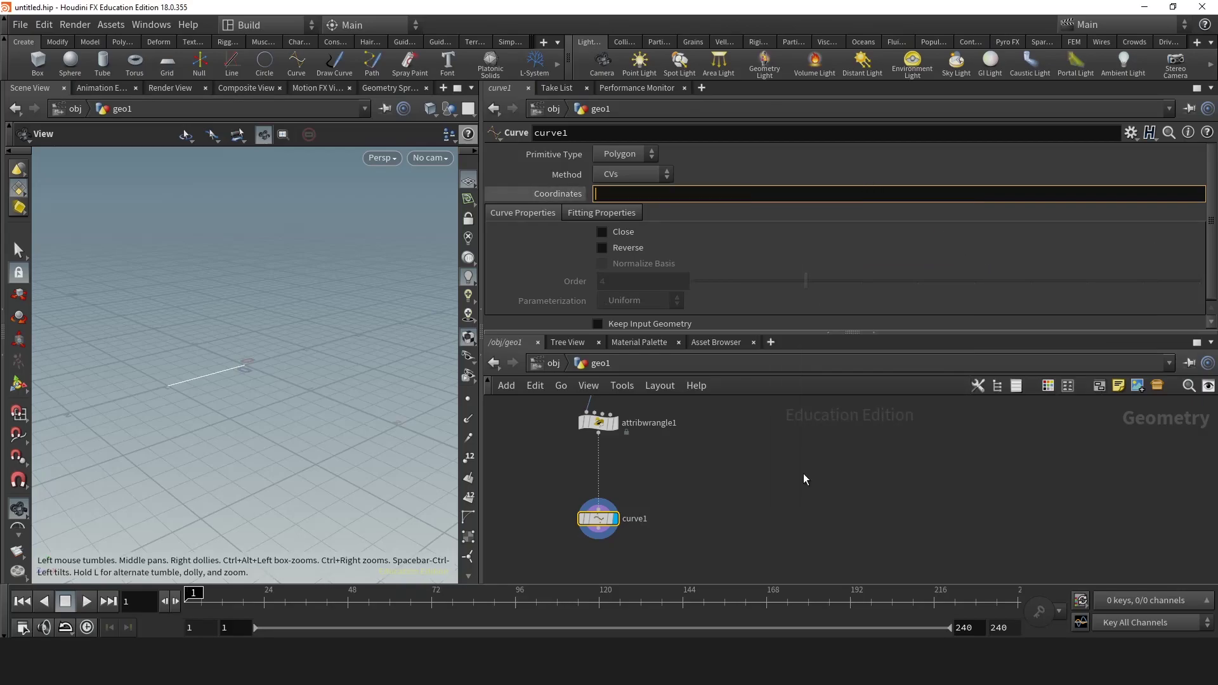
pyautogui.write('``')
pyautogui.press('Left')
pyautogui.write('un')
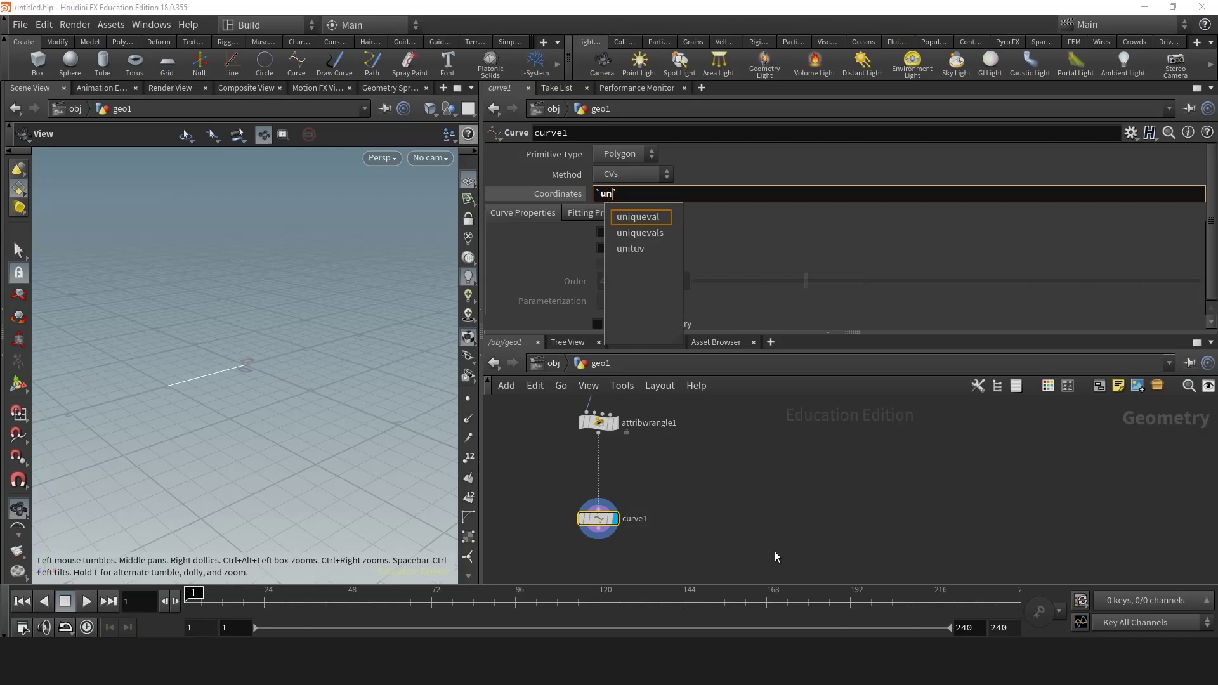
pyautogui.press('Down')
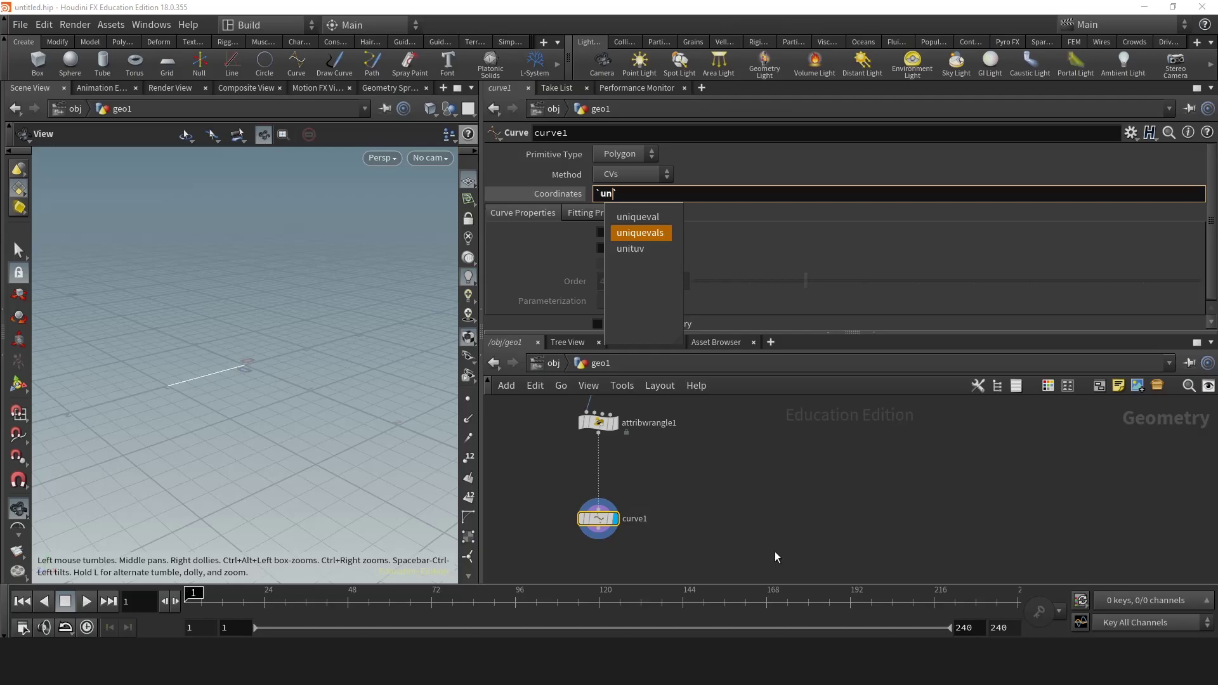
pyautogui.press('Return')
pyautogui.write('()')
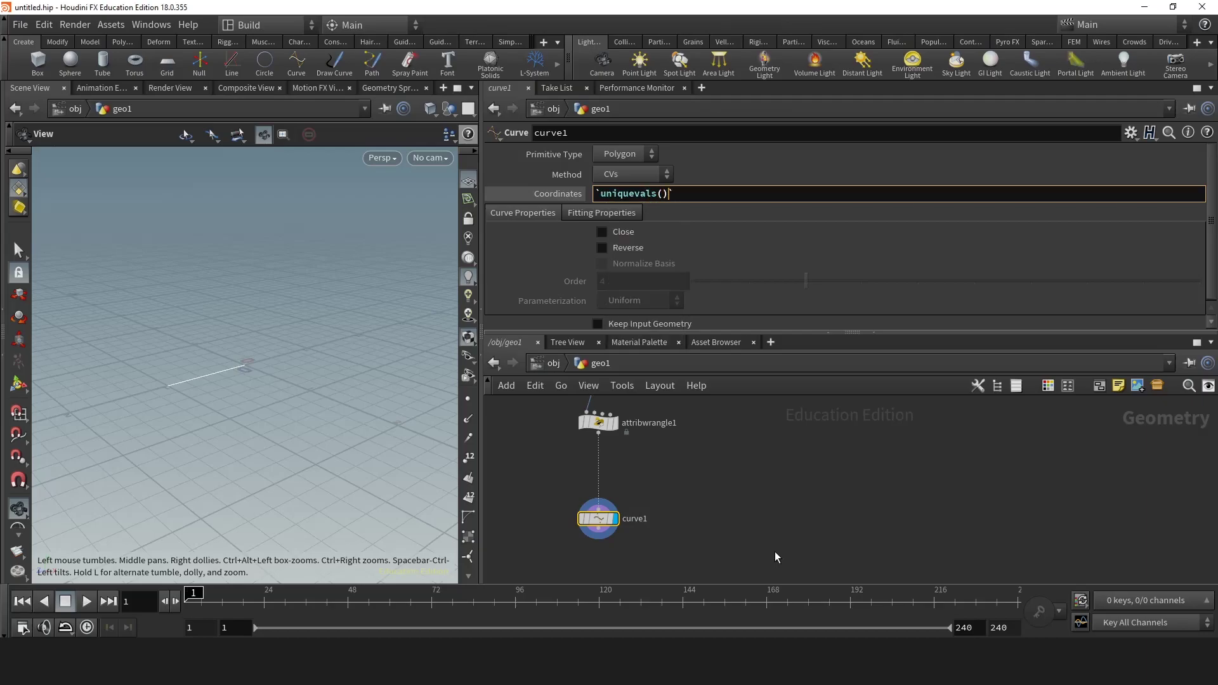
# Fill in the uniquevals arguments as "../attribwrangle1/", D_POINT, "stringList", 0 and inspect the resulting curve from several angles.
pyautogui.write('""')
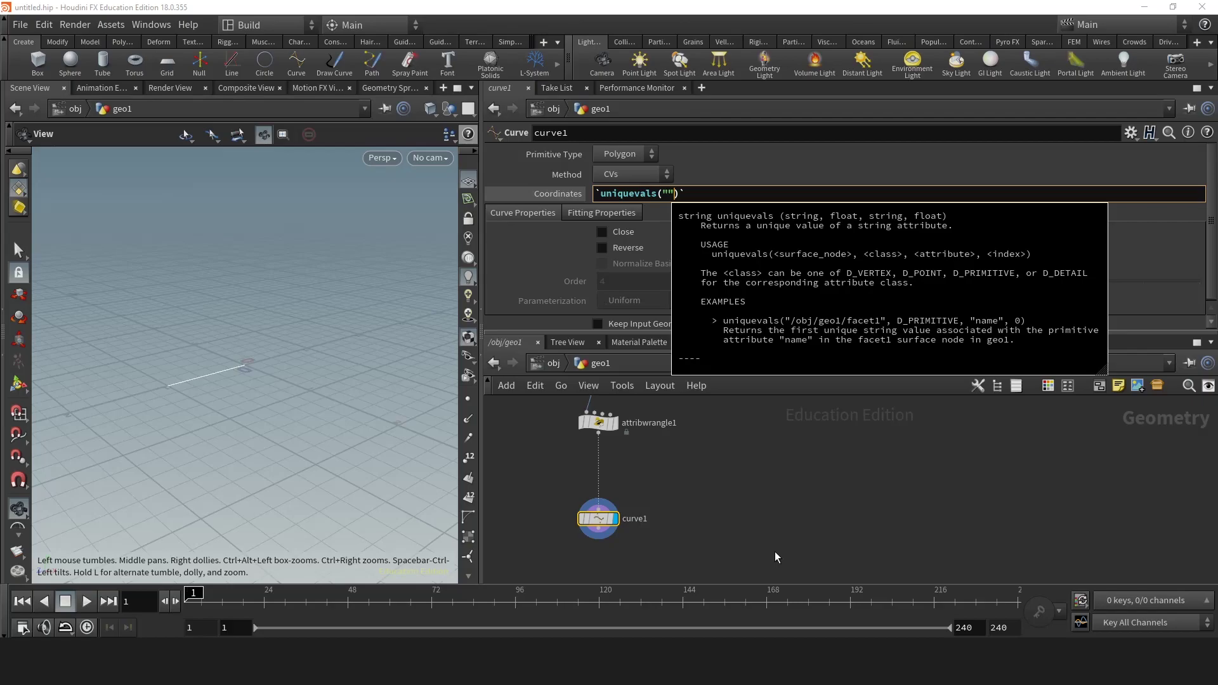
pyautogui.write('../')
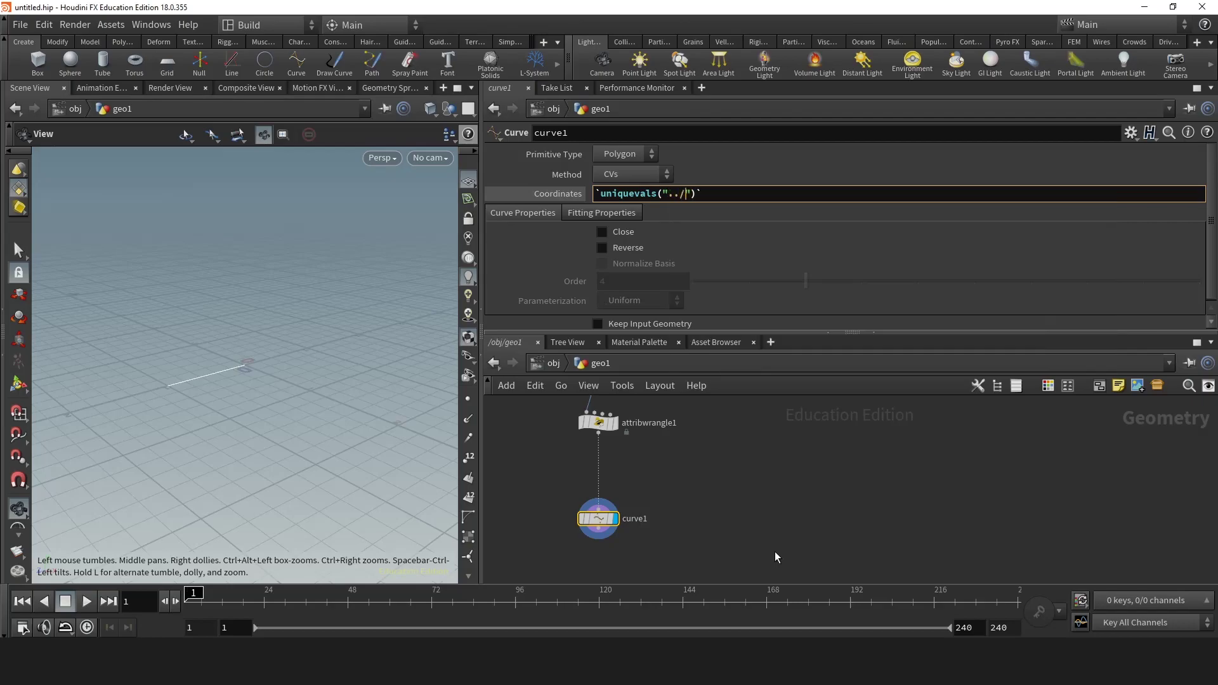
pyautogui.press('Tab')
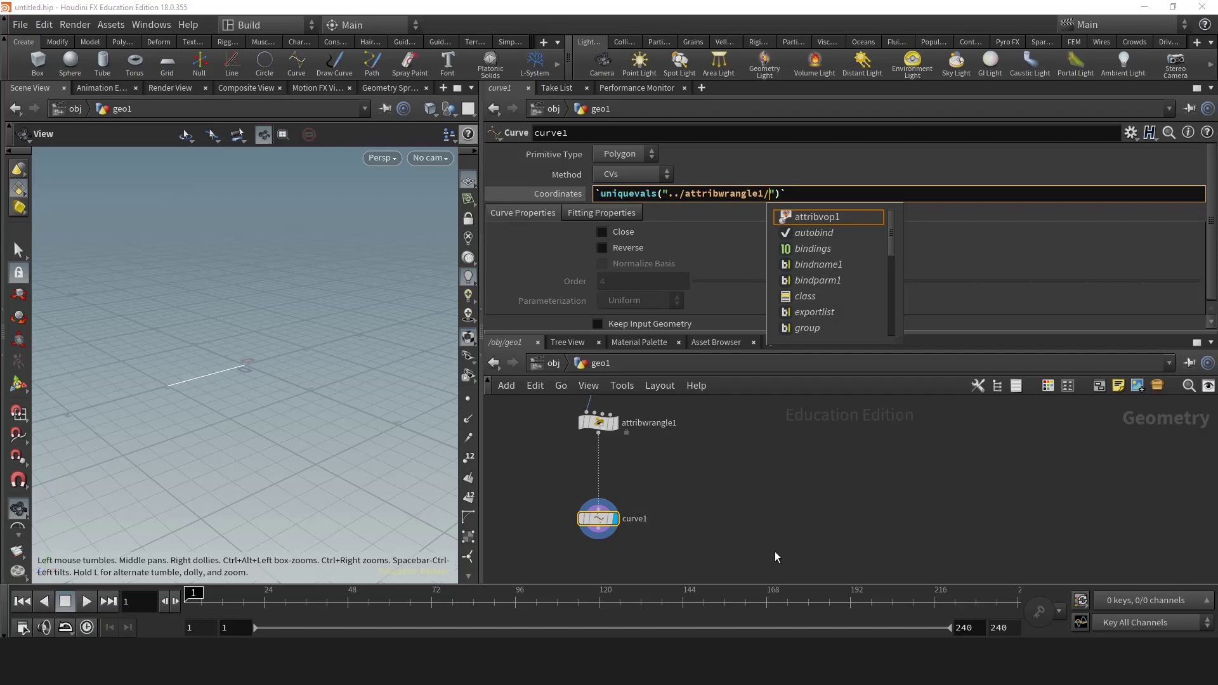
pyautogui.write('", D_POINT, ')
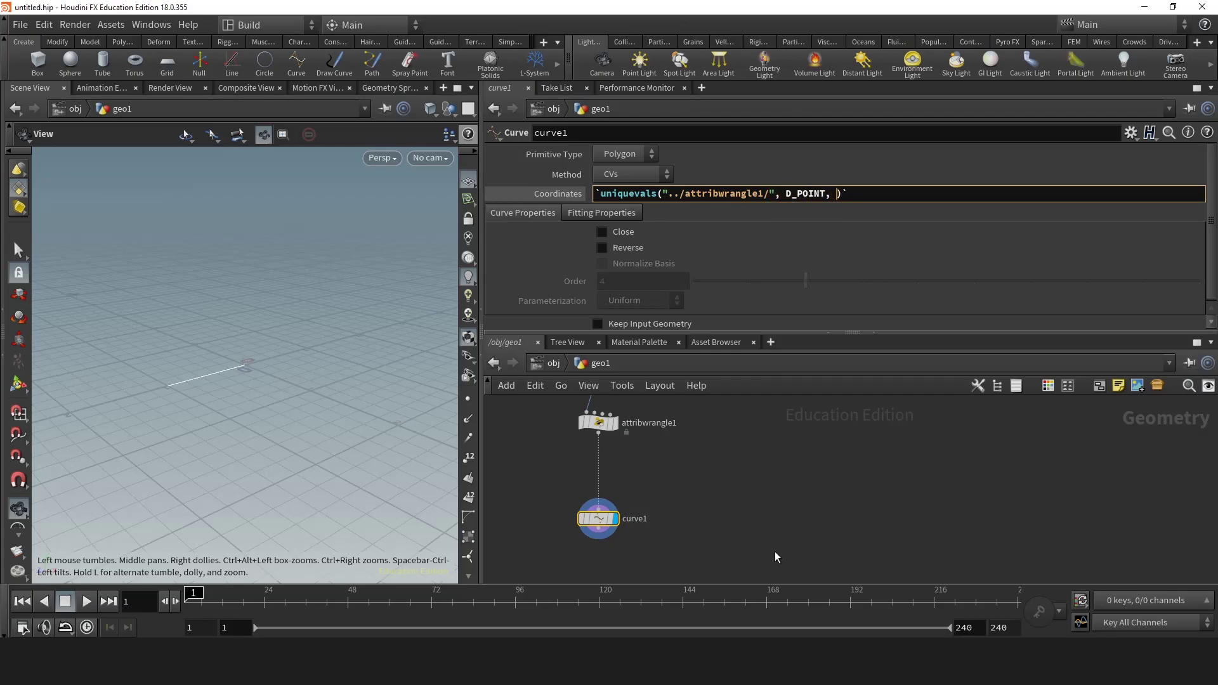
pyautogui.write('""stringList, 0')
pyautogui.press('Right')
pyautogui.press('Return')
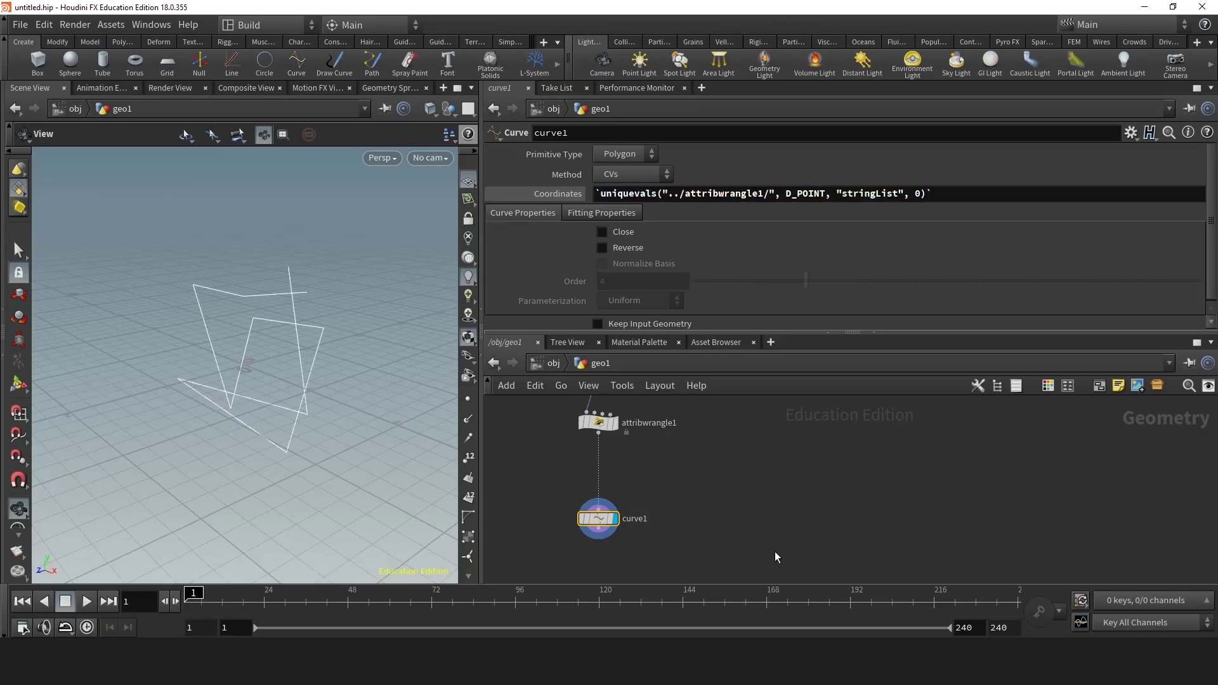
pyautogui.moveTo(576, 498); pyautogui.dragTo(603, 486, button='middle')
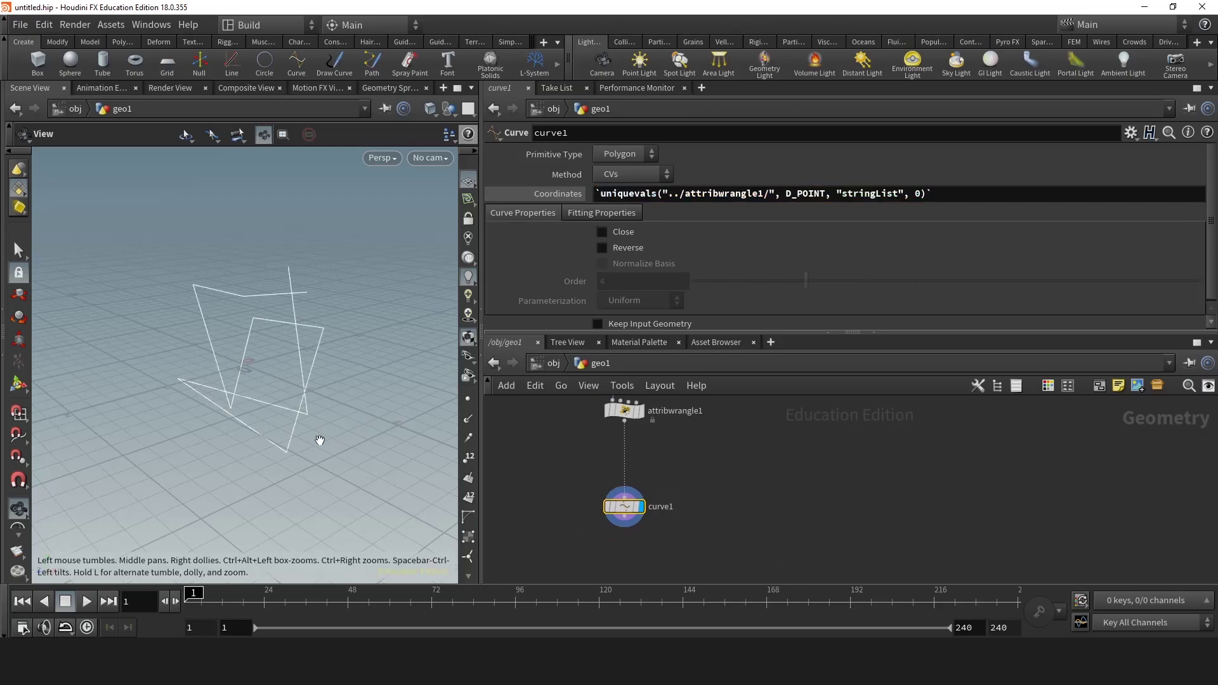
pyautogui.moveTo(318, 440)
pyautogui.mouseDown()
pyautogui.moveTo(289, 422)
pyautogui.moveTo(342, 399)
pyautogui.moveTo(402, 419)
pyautogui.mouseUp()
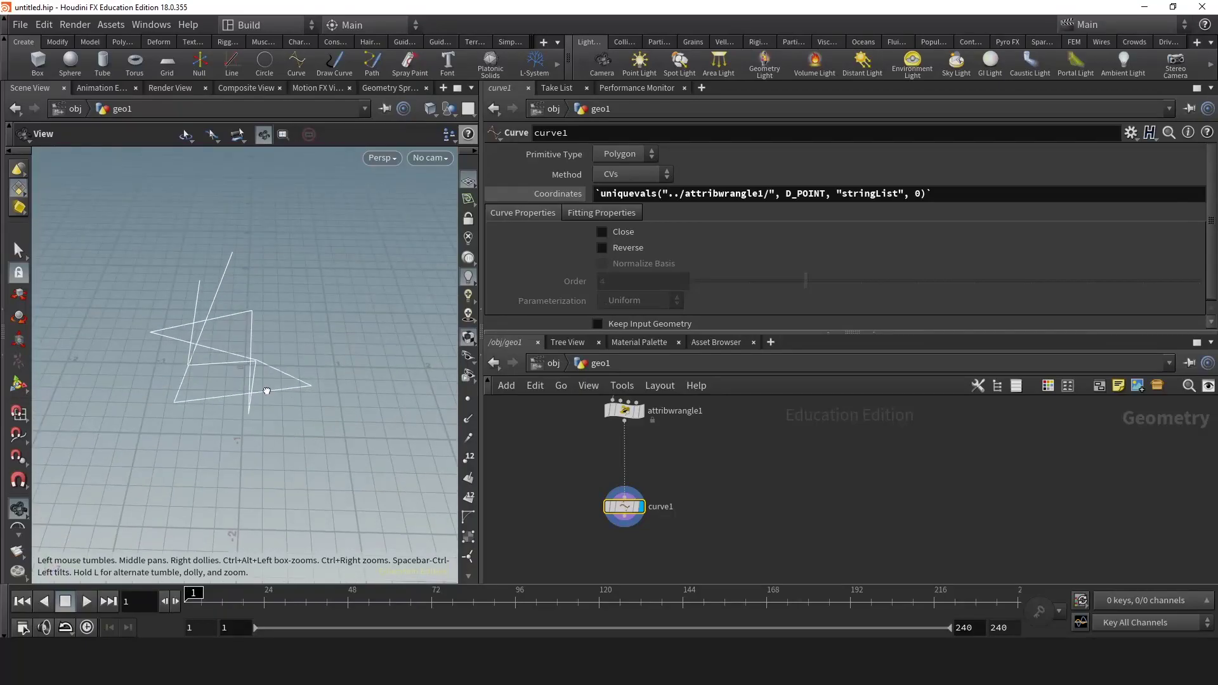
pyautogui.moveTo(267, 390); pyautogui.dragTo(332, 359)
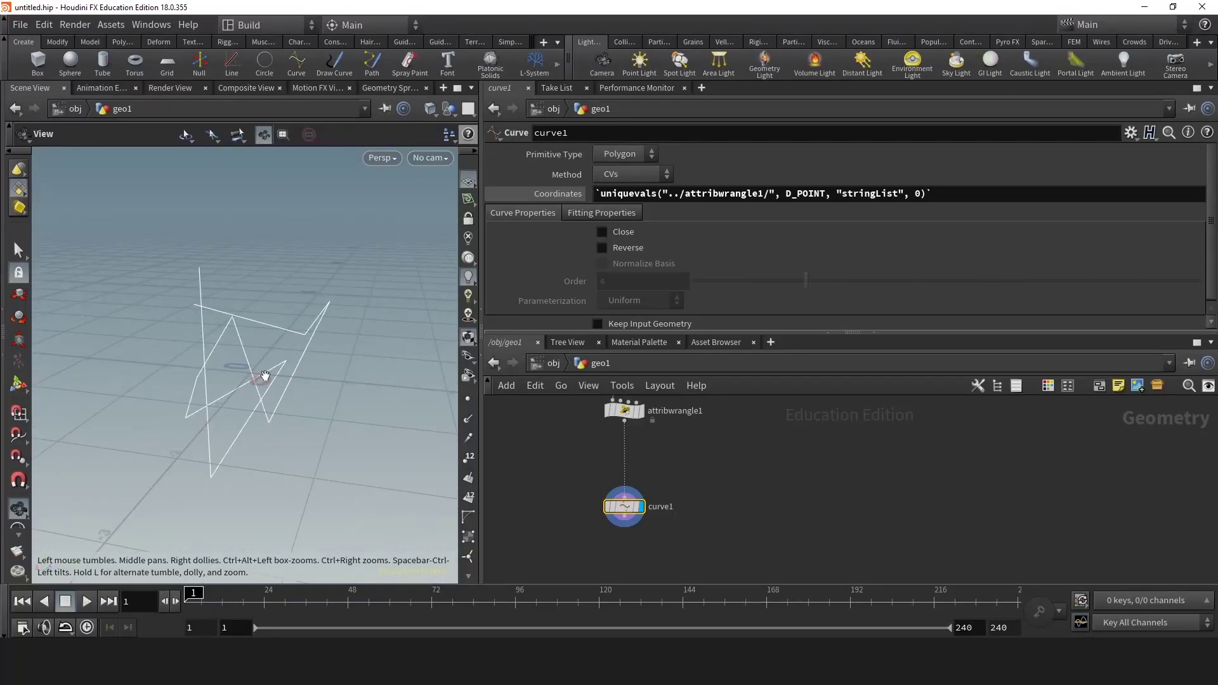
# Remove the enclosing backticks from curve1's Coordinates value, leaving the plain uniquevals call.
pyautogui.click(984, 197)
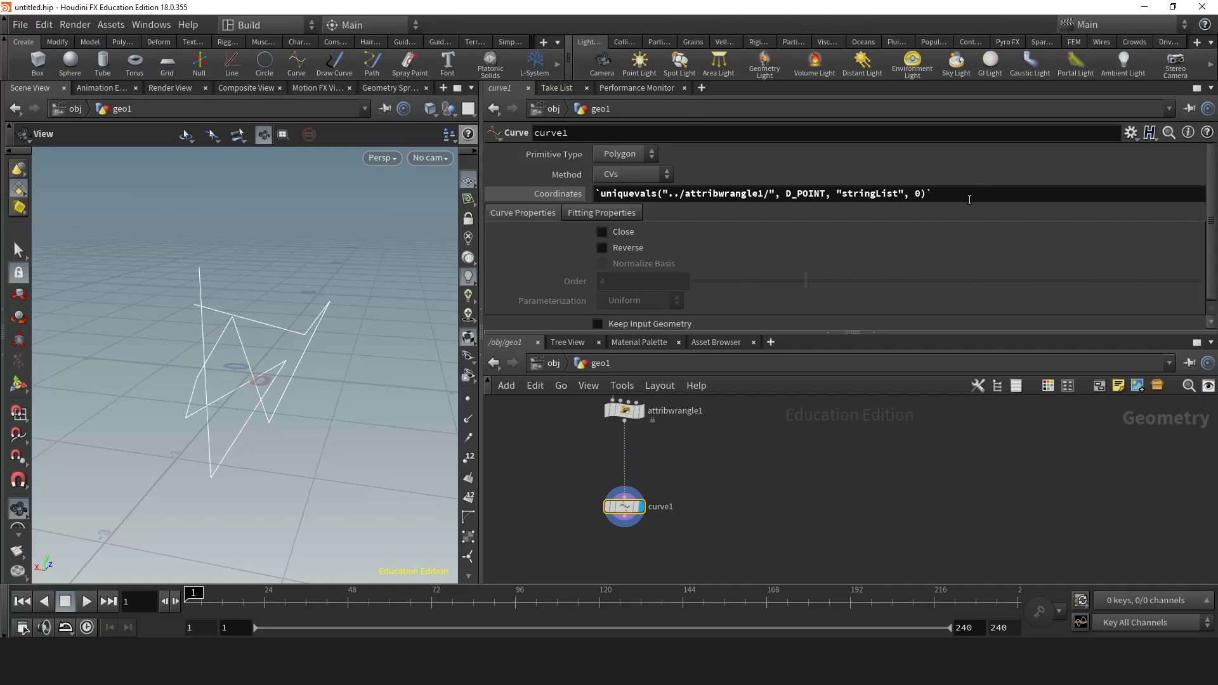
pyautogui.click(968, 198)
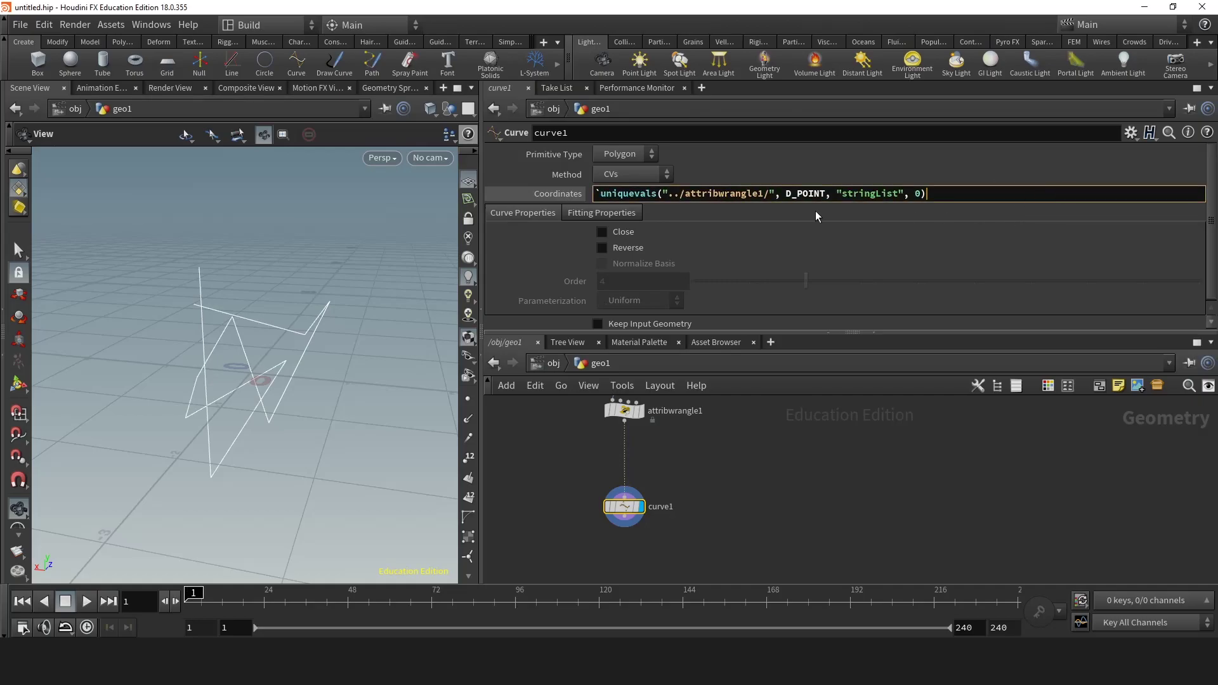
pyautogui.press('Home')
pyautogui.press('BackSpace')
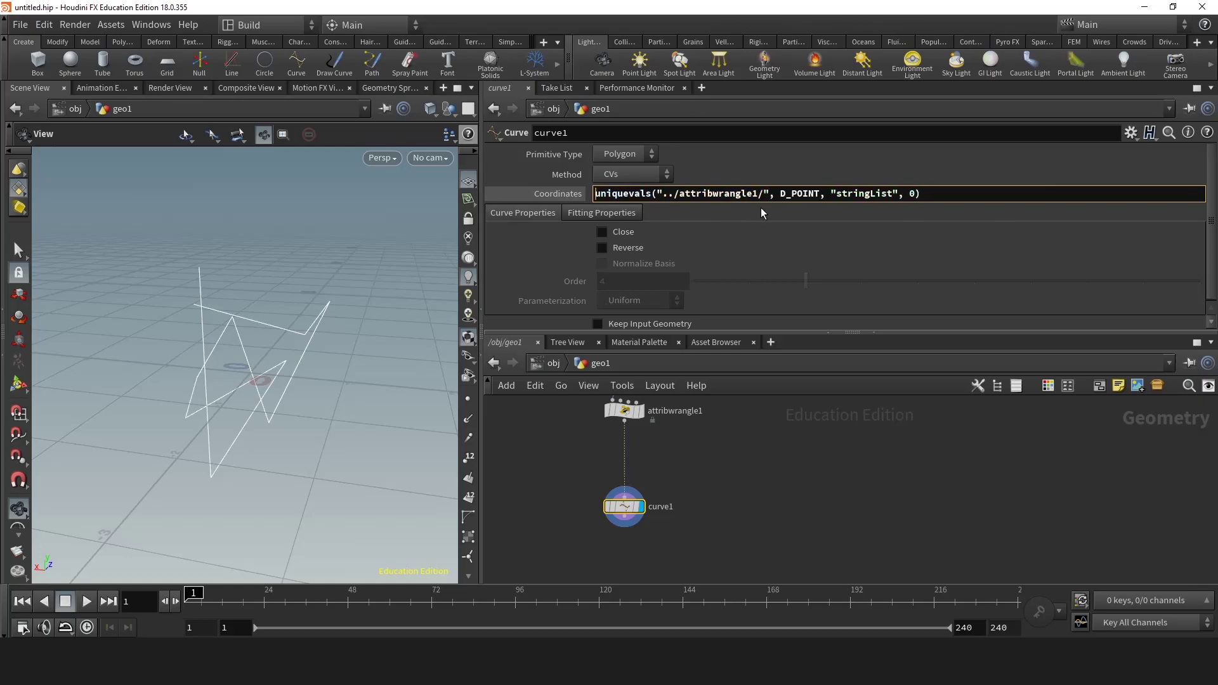
pyautogui.press('Return')
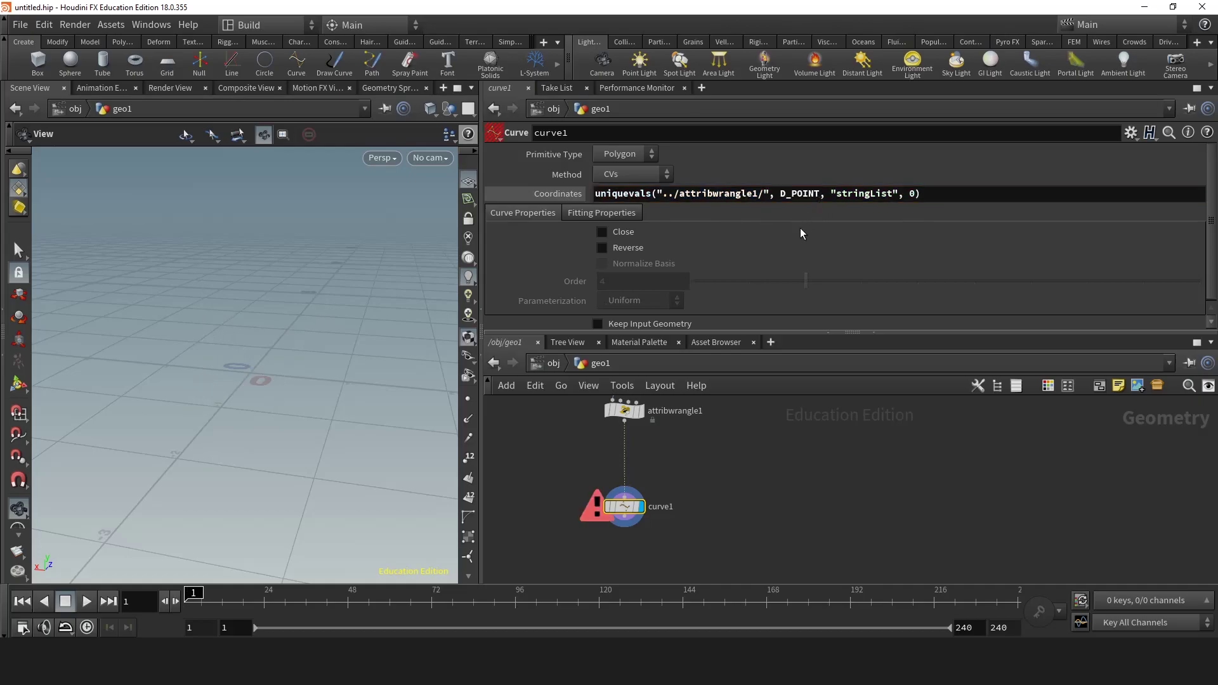
# Apply the uniquevals text to curve1's Coordinates as a real expression through the expression editor, and close the editor.
pyautogui.rightClick(930, 196)
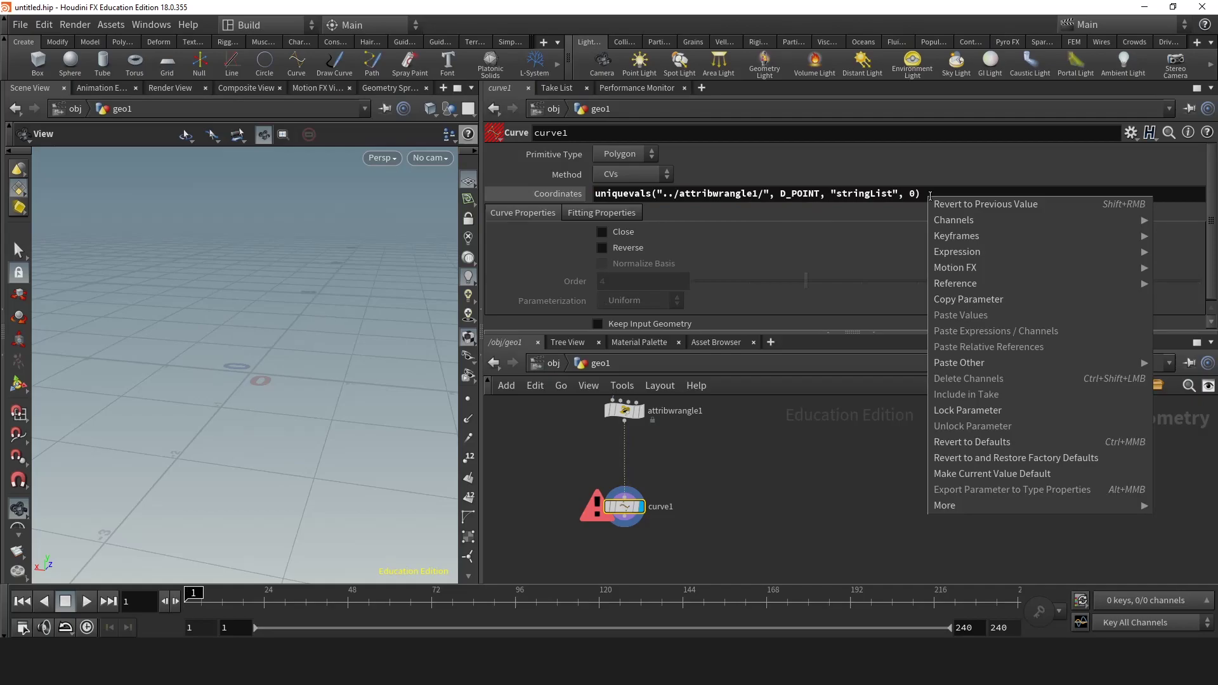
pyautogui.moveTo(956, 254)
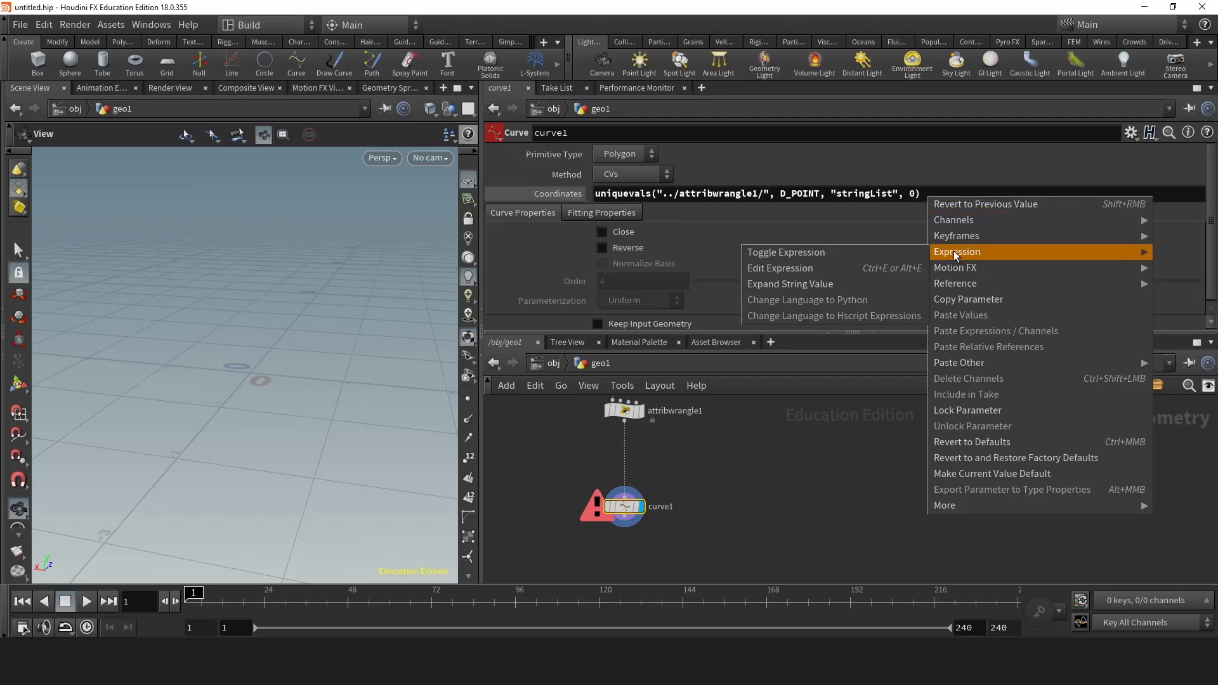
pyautogui.click(817, 271)
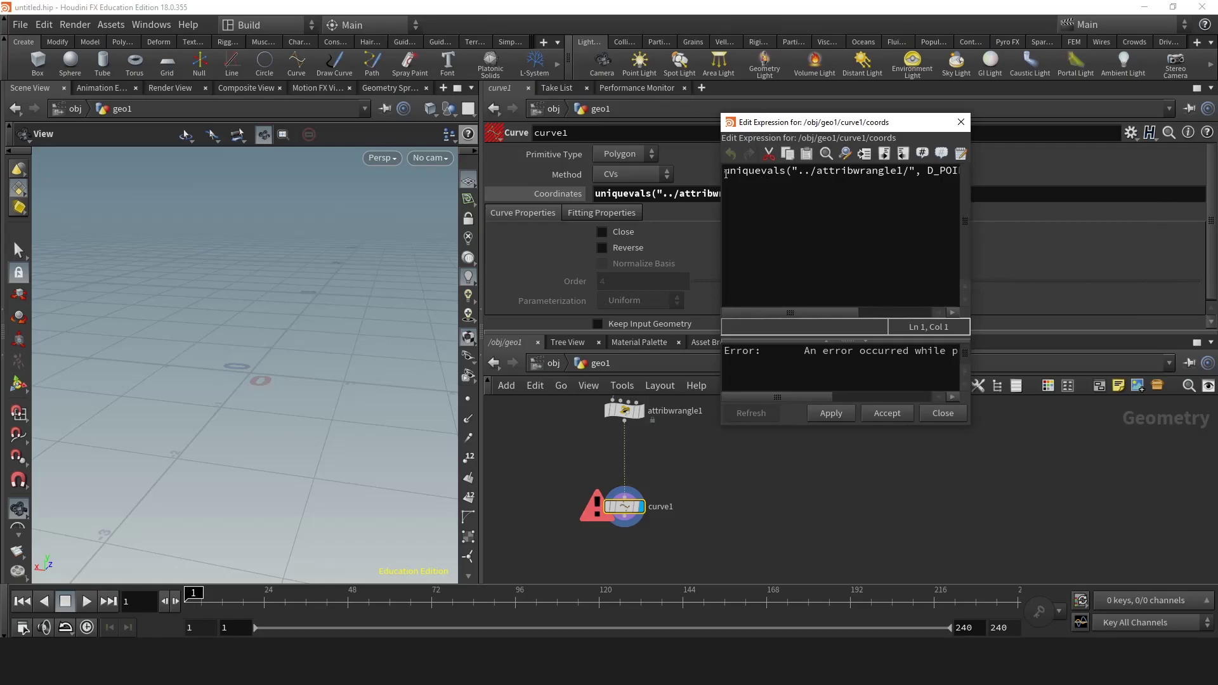
pyautogui.moveTo(726, 174); pyautogui.dragTo(971, 175)
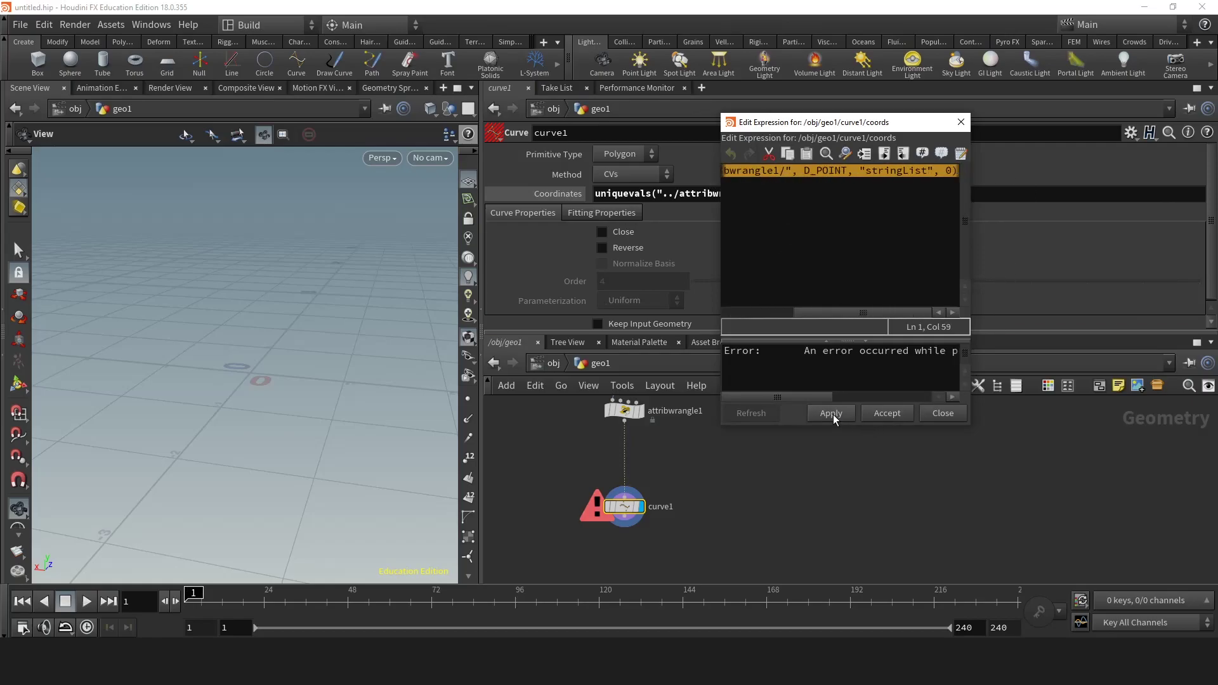
pyautogui.click(832, 413)
pyautogui.click(962, 123)
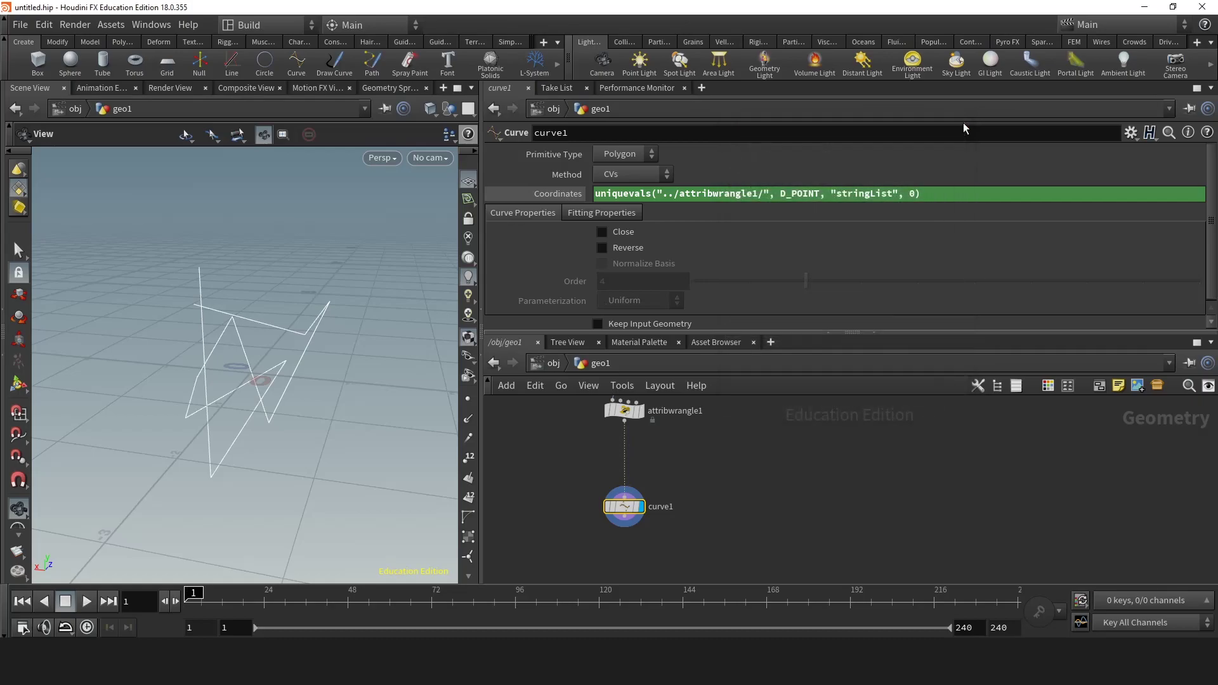
pyautogui.rightClick(954, 200)
pyautogui.moveTo(990, 249)
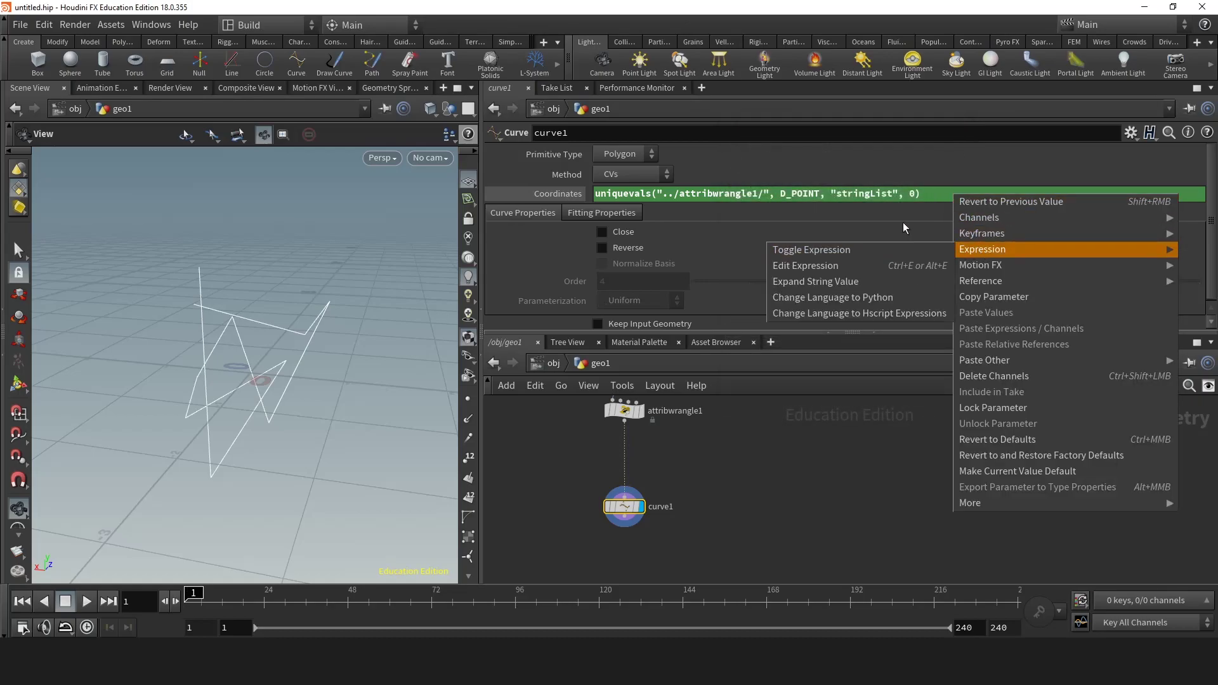
pyautogui.click(874, 165)
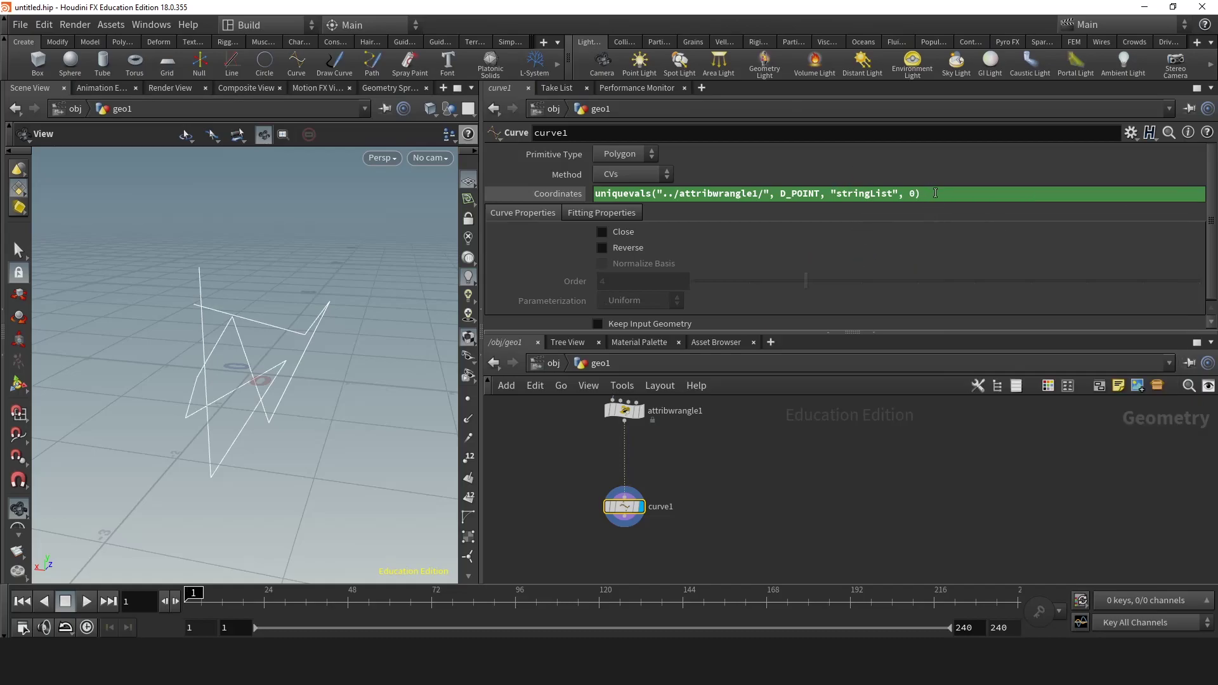
# Try enclosing the active Coordinates expression in backticks, and remove them again.
pyautogui.moveTo(935, 193); pyautogui.dragTo(595, 193)
pyautogui.click(1043, 195)
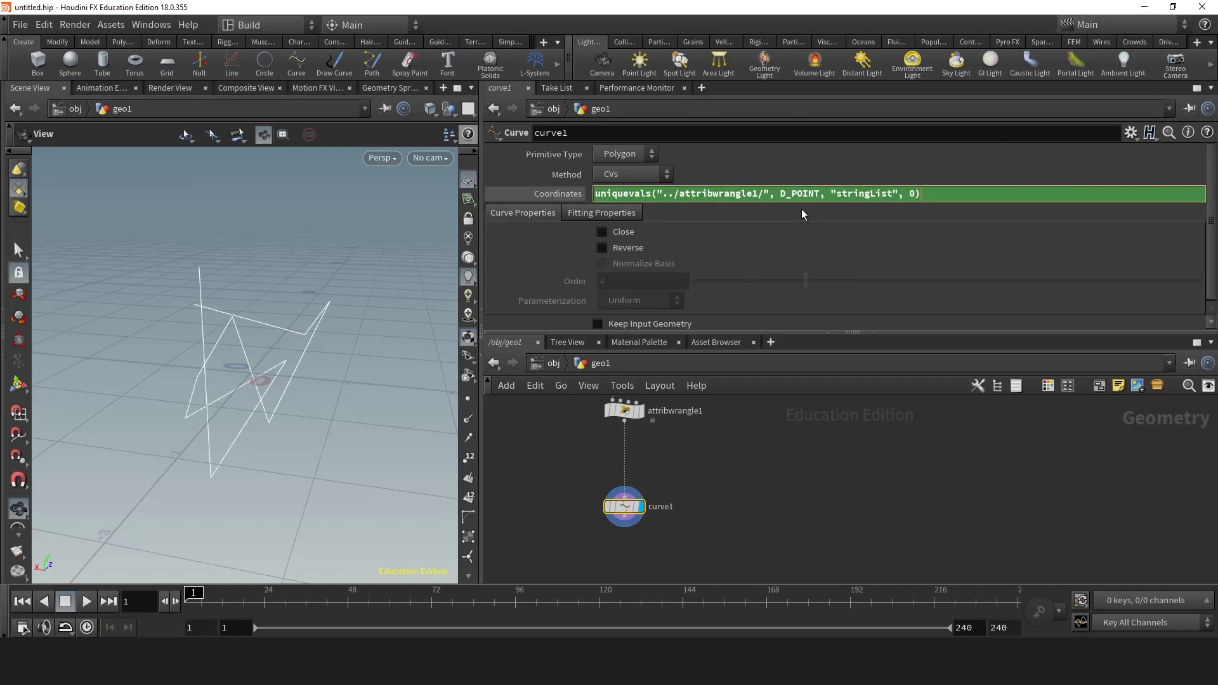
pyautogui.write('`')
pyautogui.click(594, 196)
pyautogui.write('`')
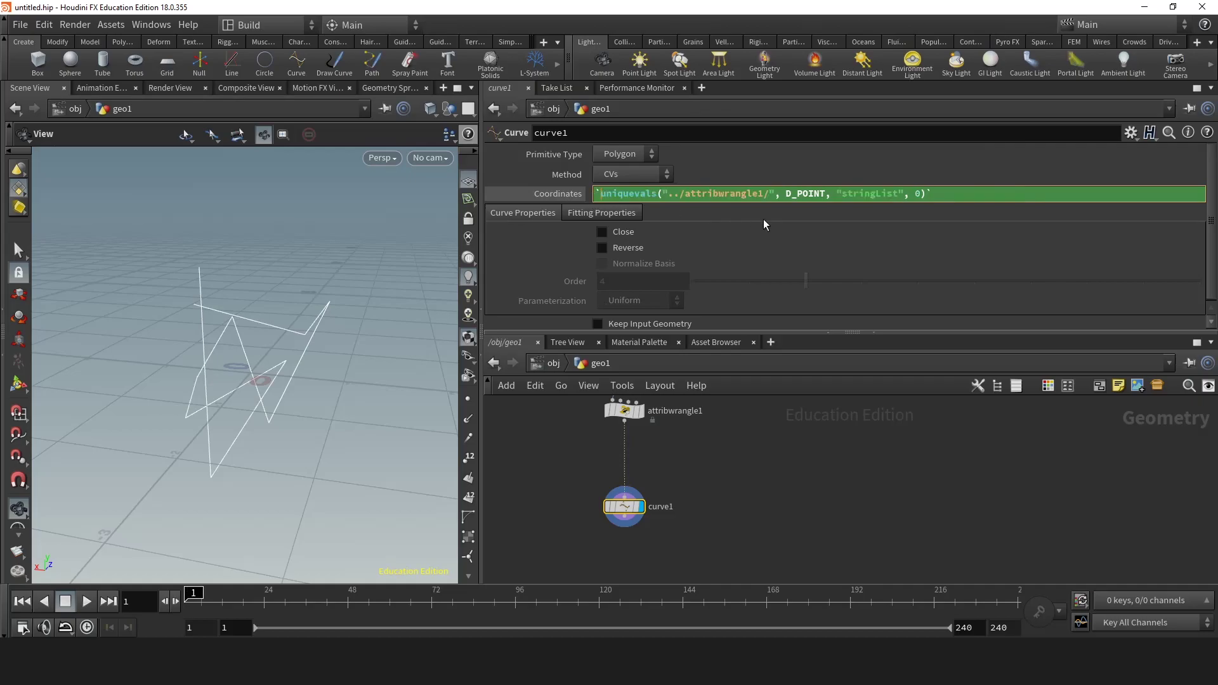
pyautogui.press('Return')
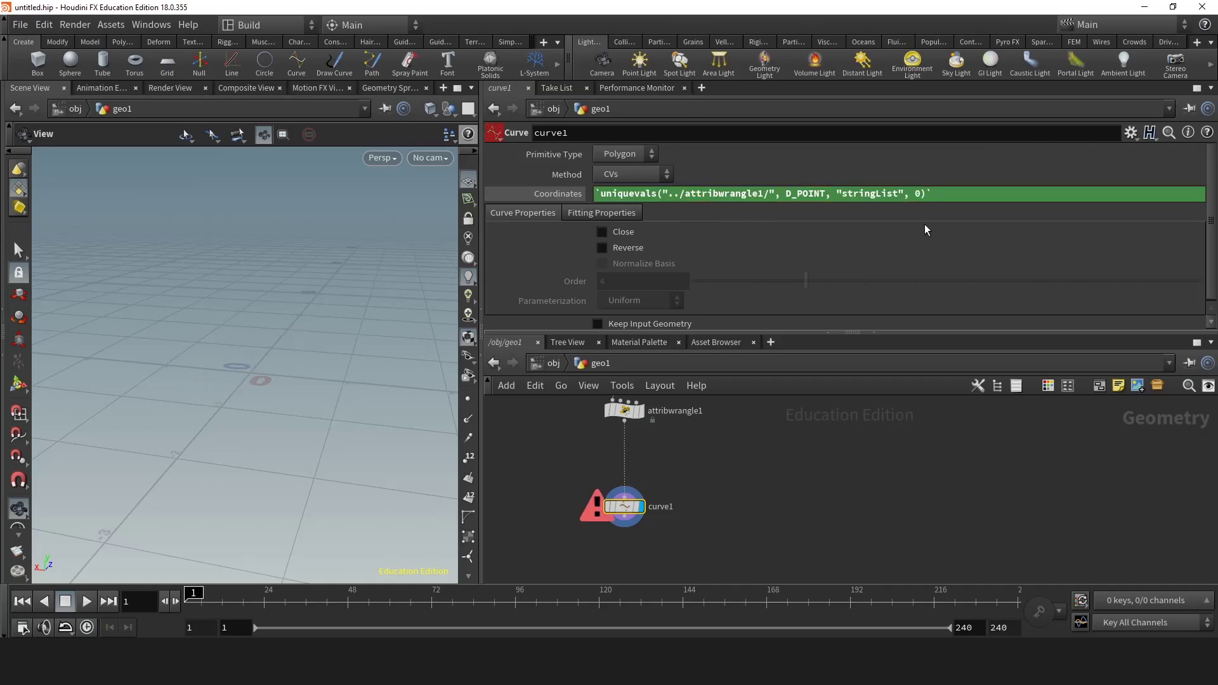
pyautogui.click(945, 194)
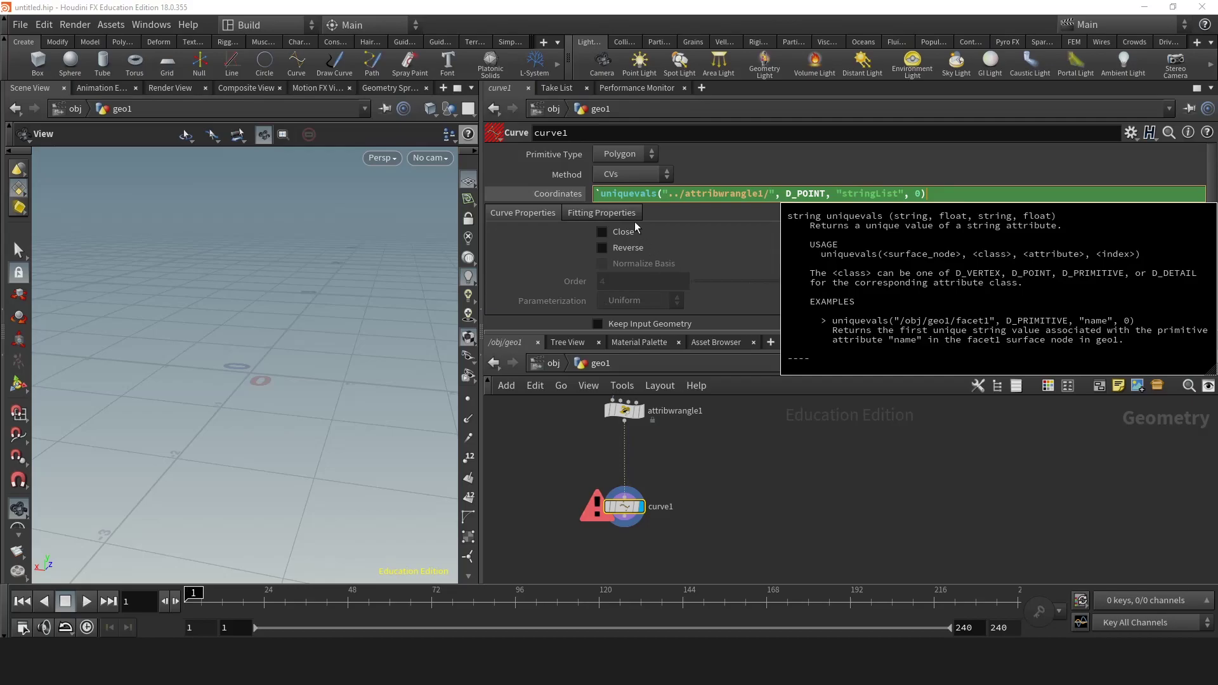
pyautogui.click(678, 211)
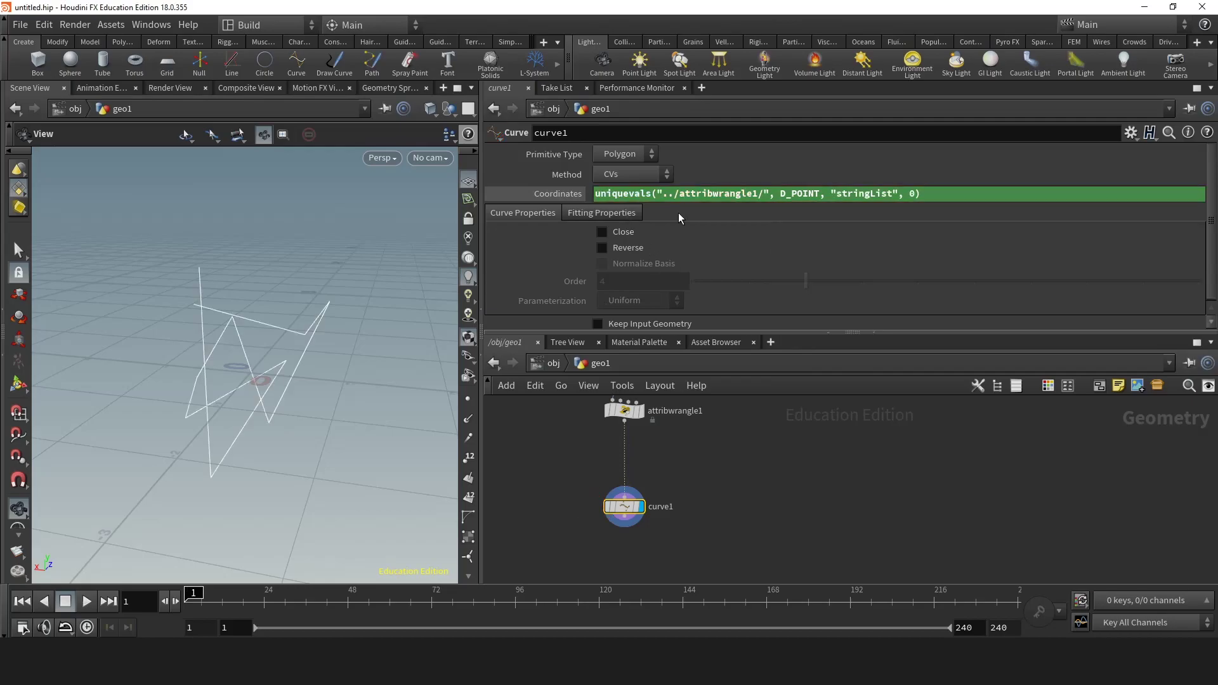
# Select all five nodes in the geo1 network and lay them out in an evenly spaced column.
pyautogui.scroll(-5, 665, 460)
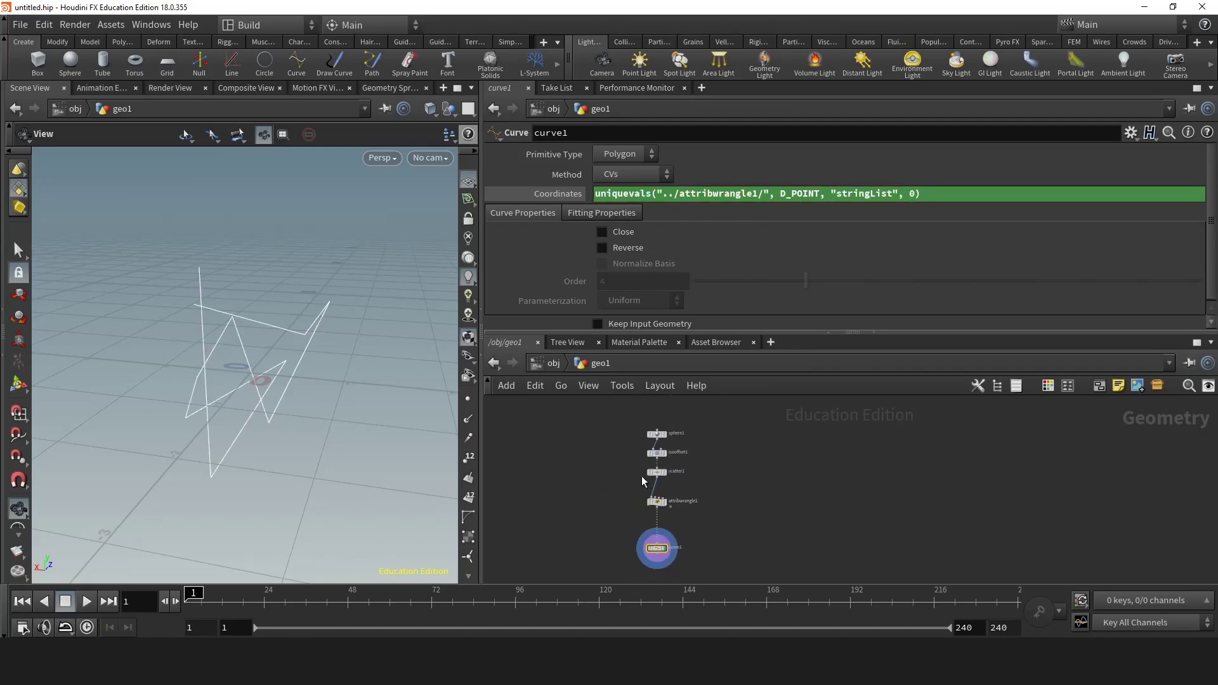
pyautogui.moveTo(705, 561); pyautogui.dragTo(704, 557)
pyautogui.scroll(4, 705, 499)
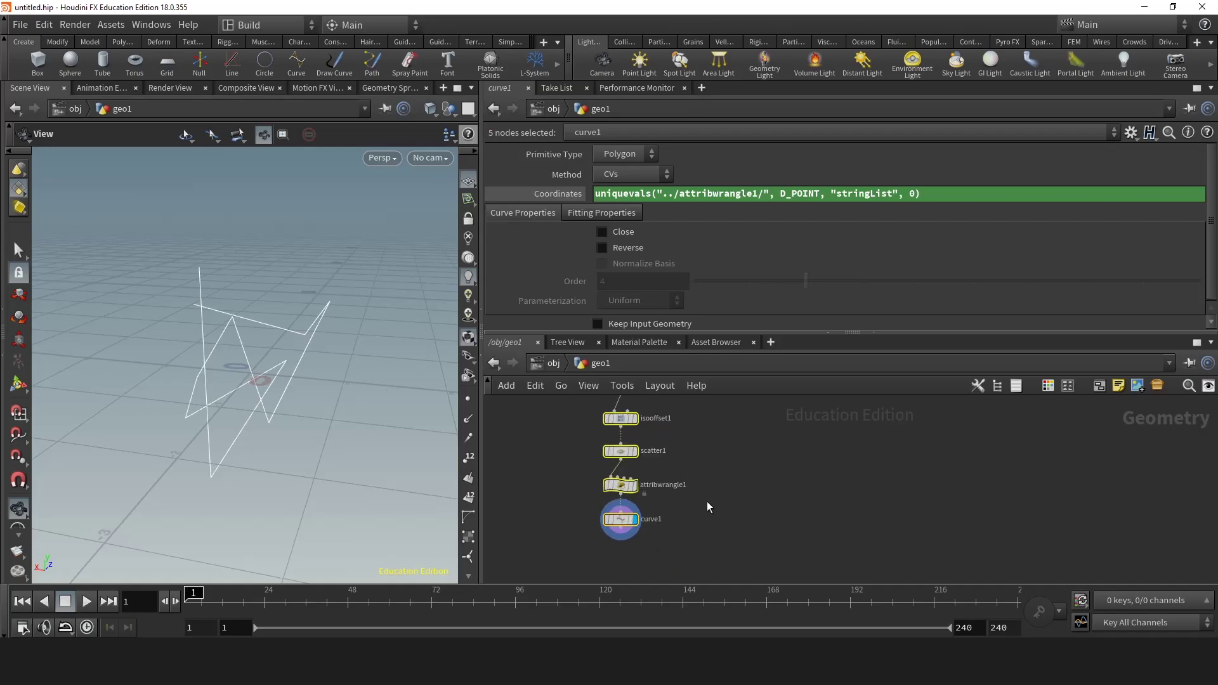
# Add an Output node fed by curve1 and return to the obj level.
pyautogui.press('Tab')
pyautogui.write('output')
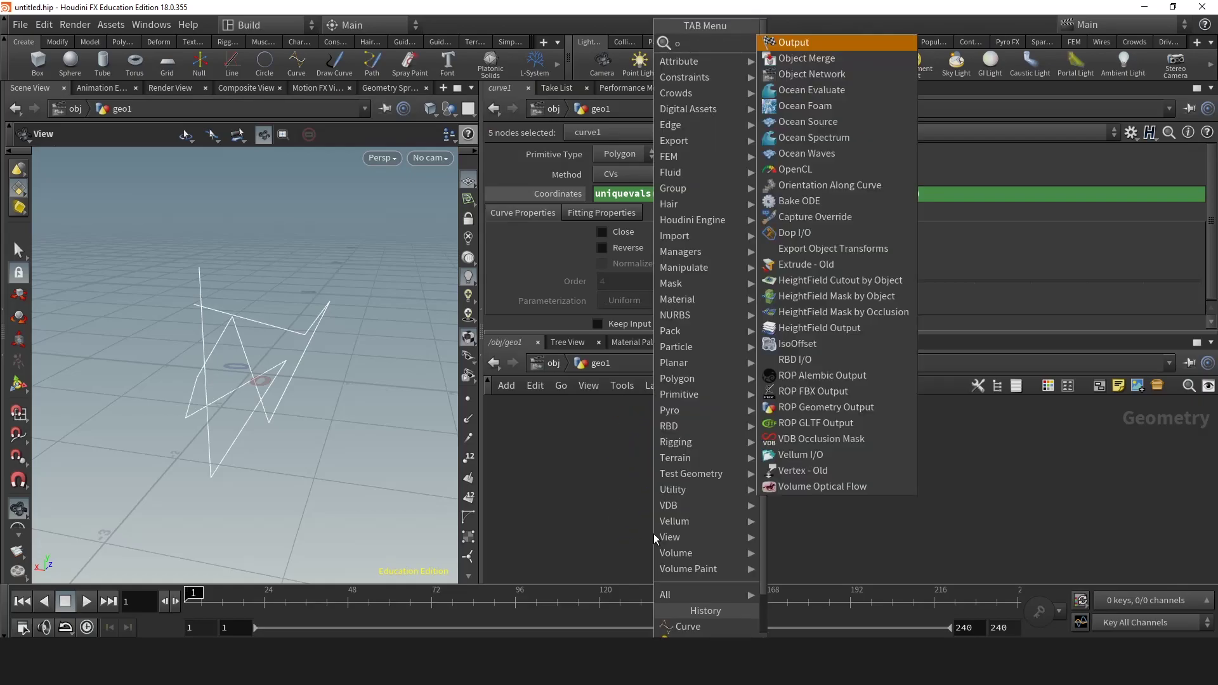
pyautogui.press('Return')
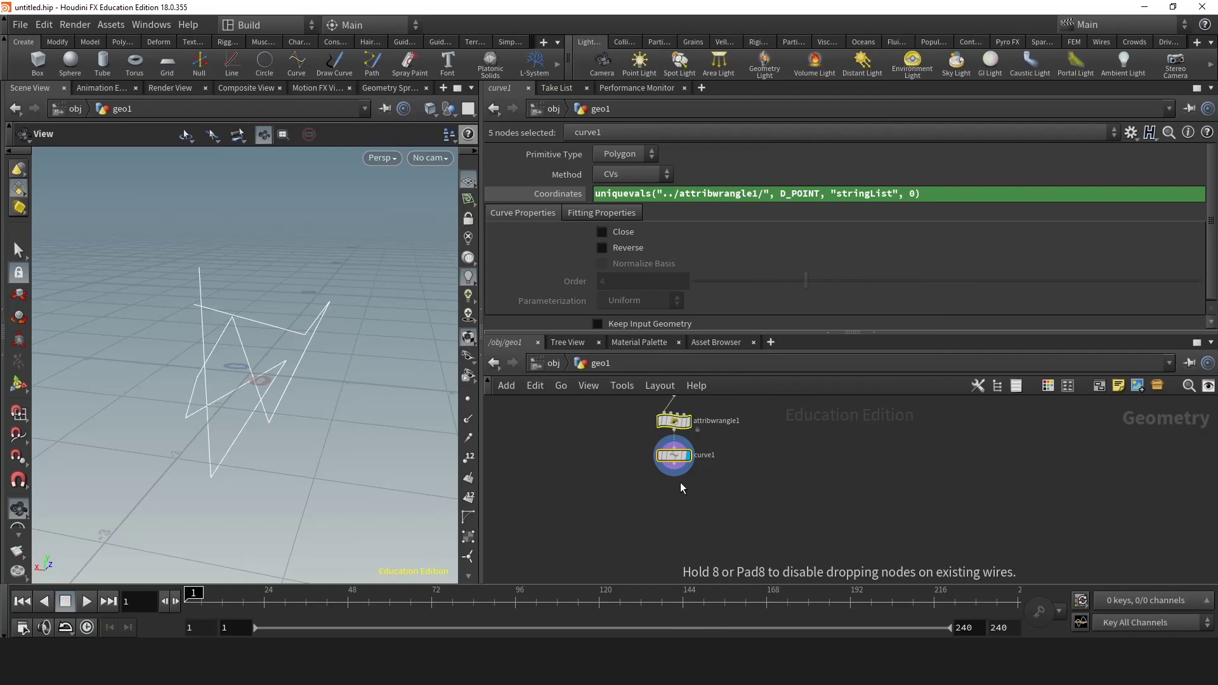
pyautogui.click(672, 516)
pyautogui.moveTo(674, 464); pyautogui.dragTo(672, 504)
pyautogui.click(553, 362)
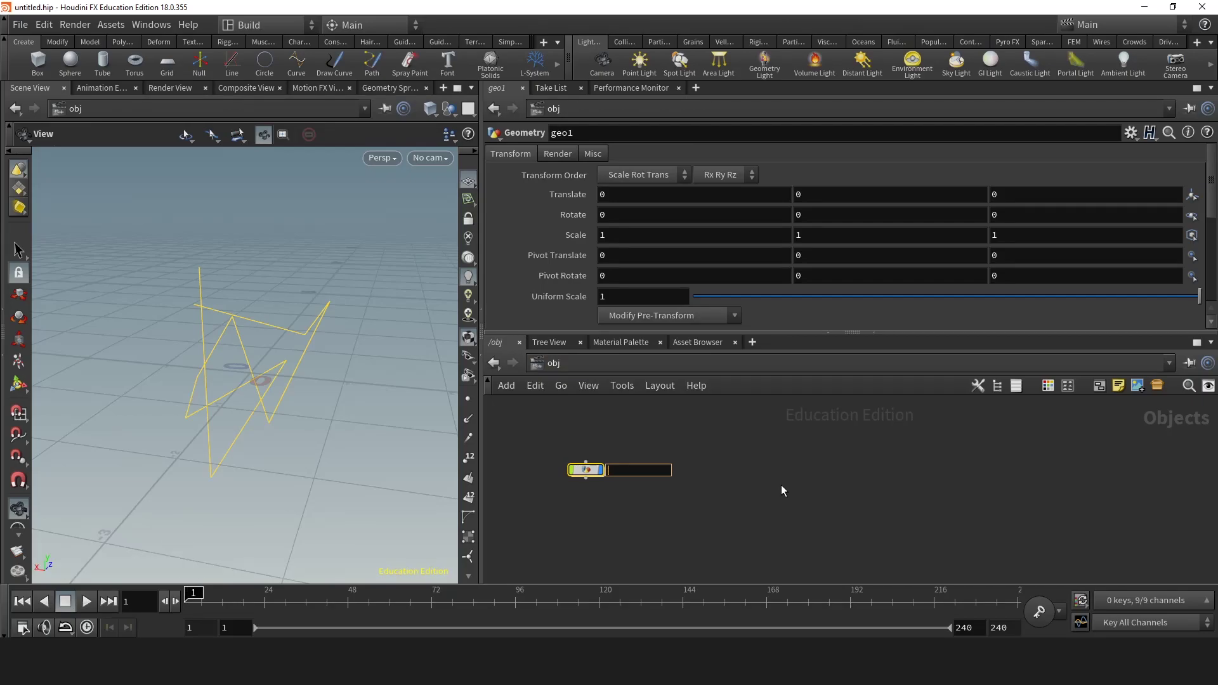
# Name the geometry object editablePoints, comment out the printf line in its attribwrangle1 code, and return to the obj level.
pyautogui.write('editablePoints')
pyautogui.press('Return')
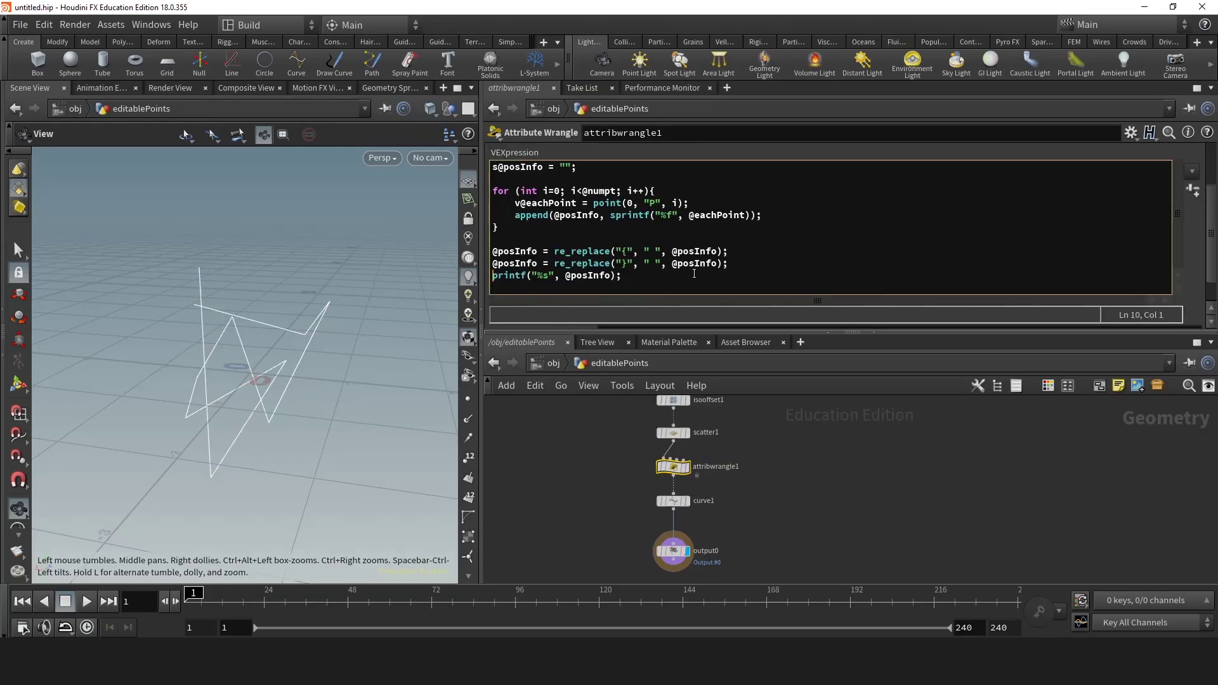
pyautogui.write('//printf("%s", @posInfo')
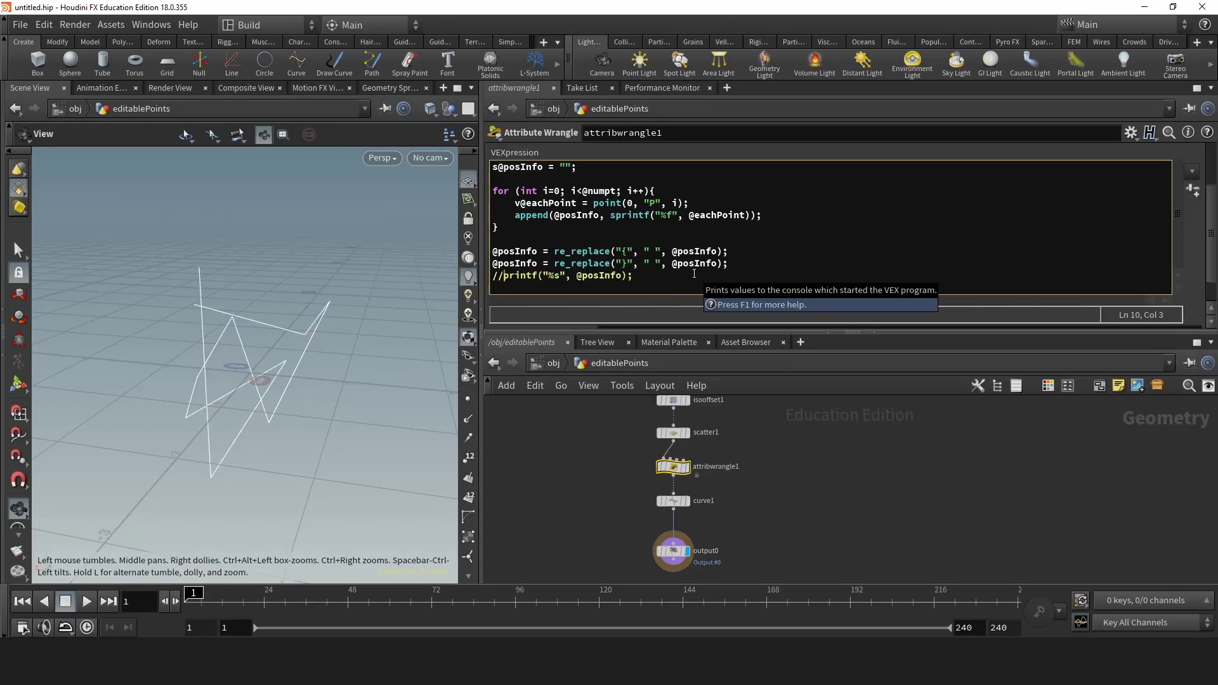
pyautogui.write('u')
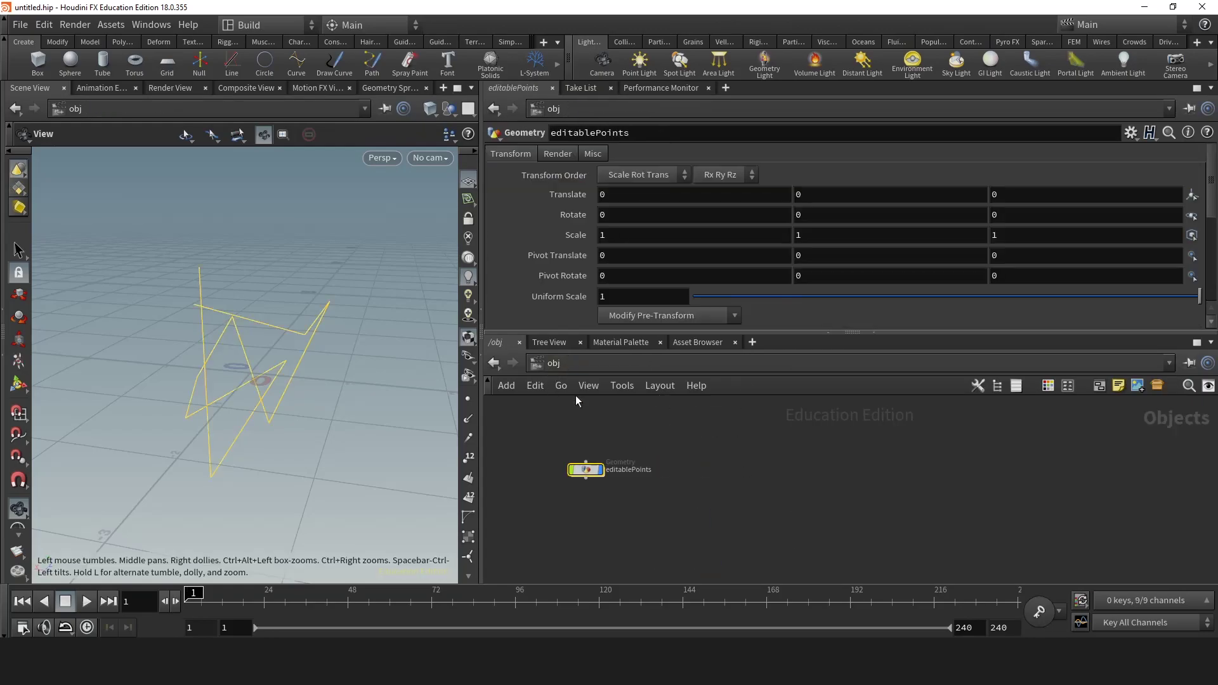
# Create a digital asset from editablePoints, revert its modified parameter layout, and view the Node settings in its type properties.
pyautogui.rightClick(669, 458)
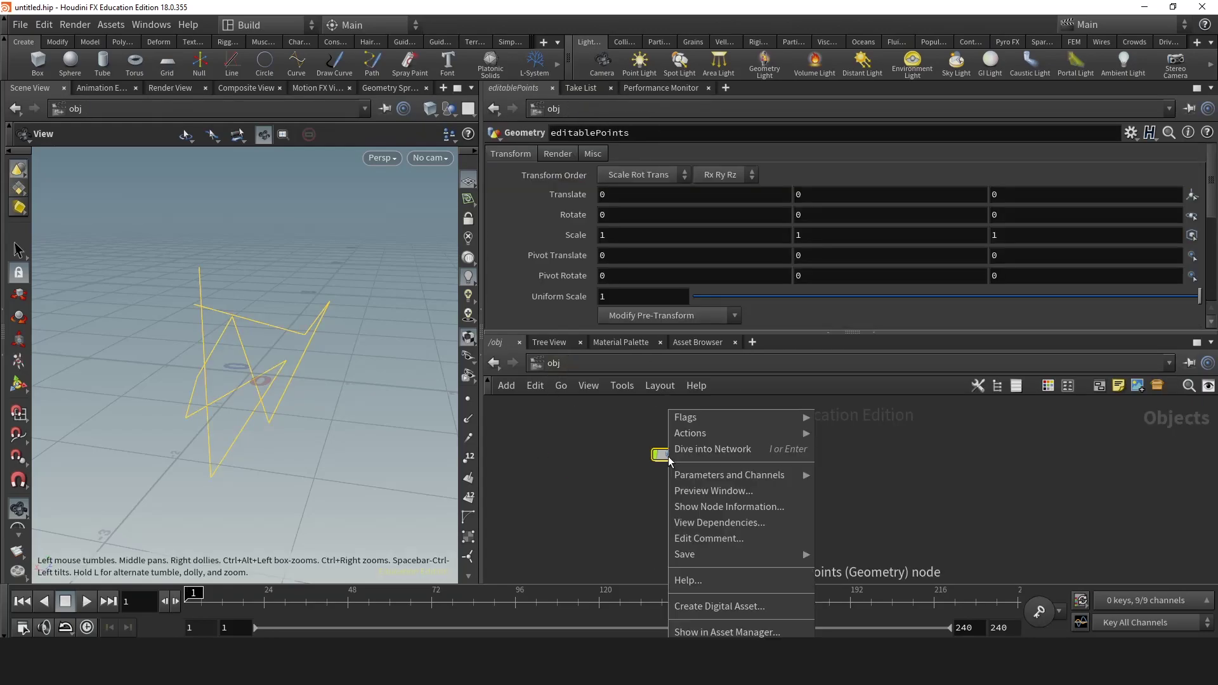
pyautogui.click(704, 605)
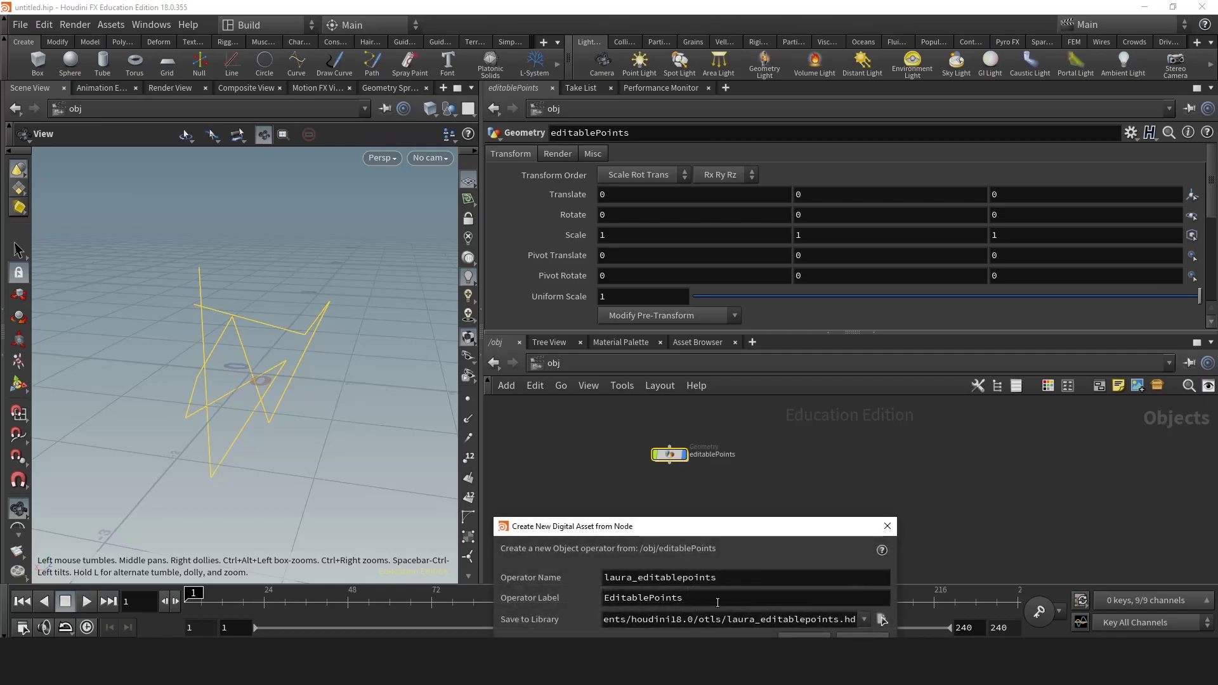
pyautogui.click(803, 638)
pyautogui.click(736, 493)
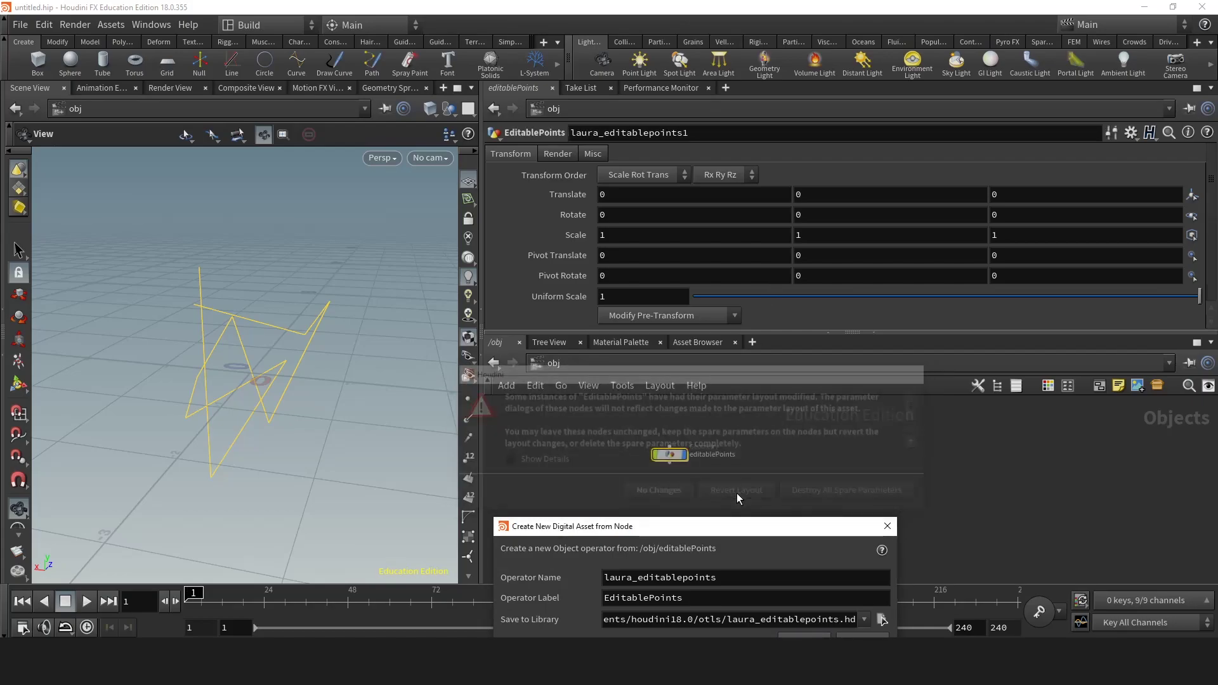
pyautogui.click(410, 172)
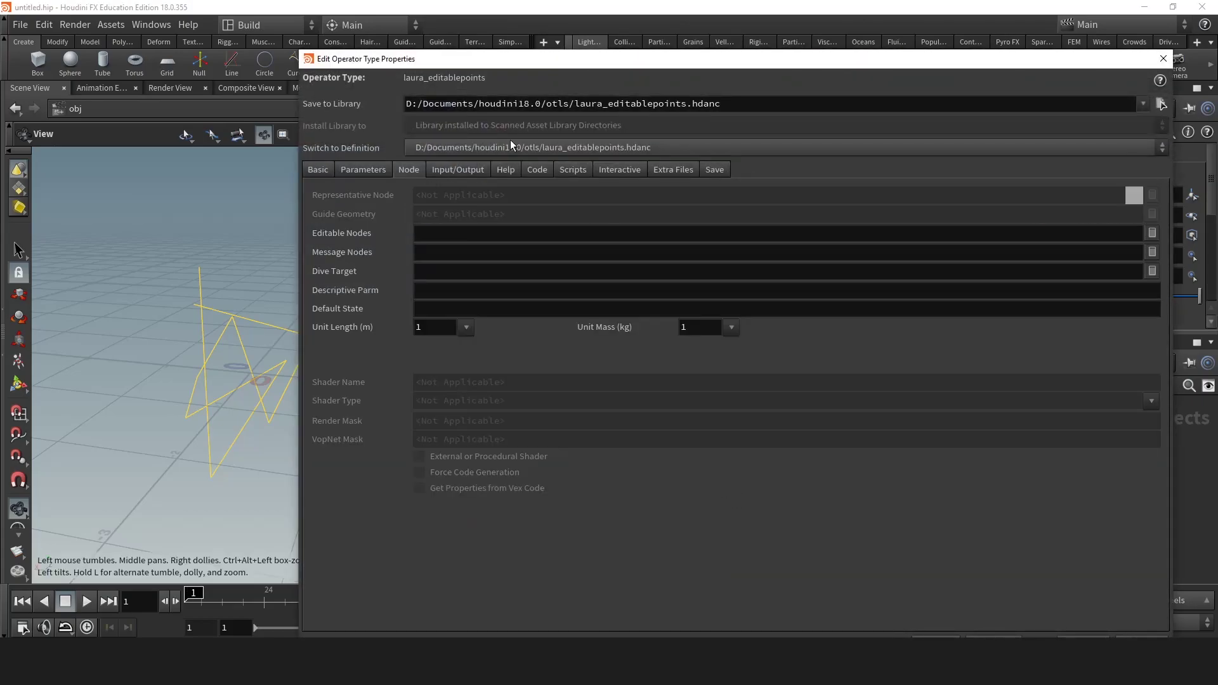
pyautogui.moveTo(619, 58); pyautogui.dragTo(949, 209)
pyautogui.moveTo(353, 381); pyautogui.dragTo(763, 373)
pyautogui.moveTo(838, 197); pyautogui.dragTo(383, 60)
# Switch to Unreal Editor and import the editablepoints hdanc file from the houdini18.0 otls folder into the ThirdPersonBP content folder.
pyautogui.hotkey('alt', 'Tab')
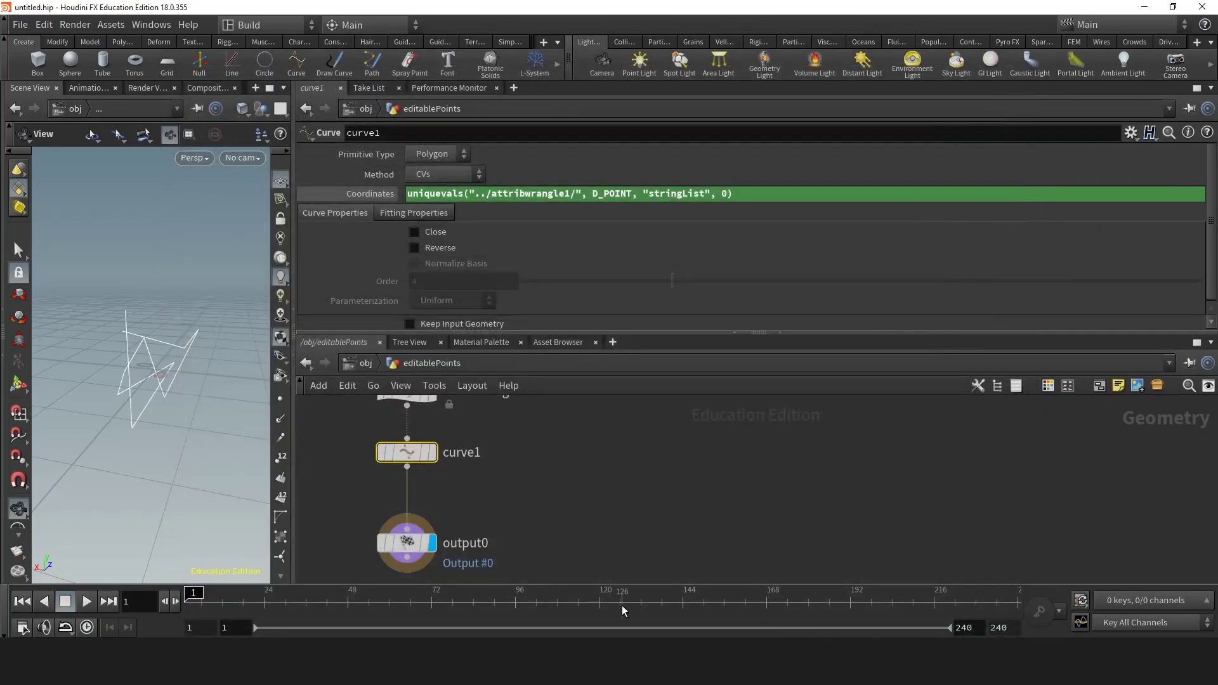
pyautogui.hotkey('alt', 'Tab')
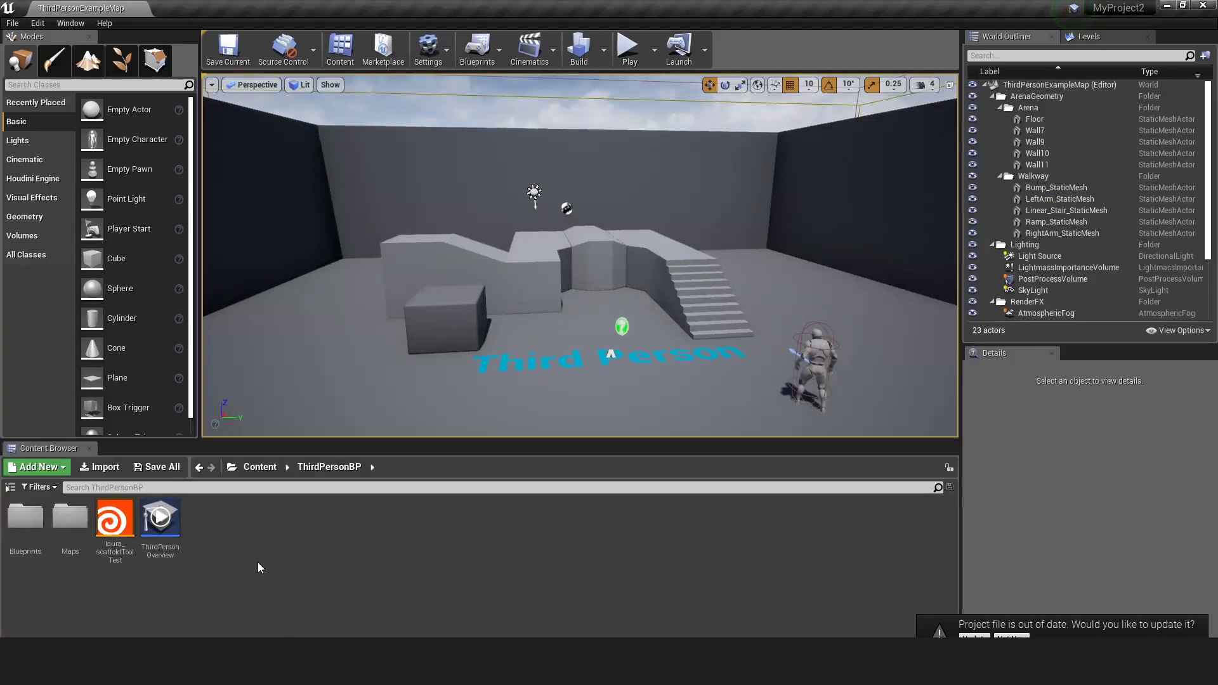
pyautogui.hotkey('alt', 'Tab')
pyautogui.doubleClick(571, 204)
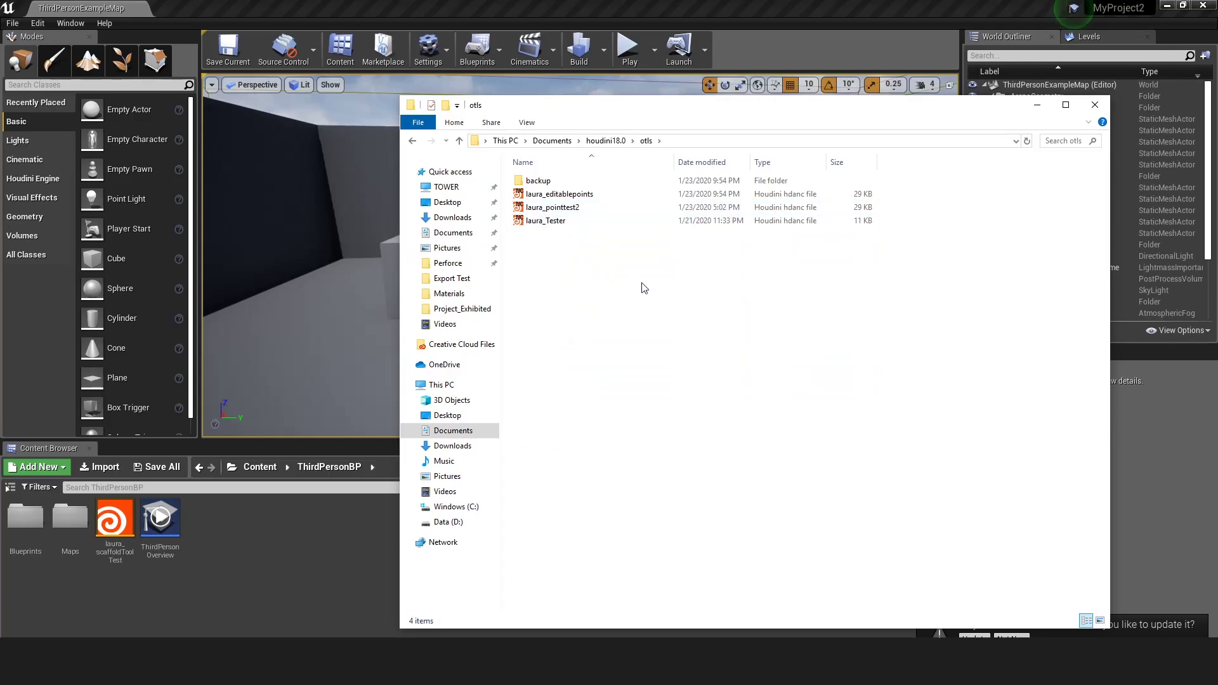
pyautogui.moveTo(624, 201); pyautogui.dragTo(264, 553)
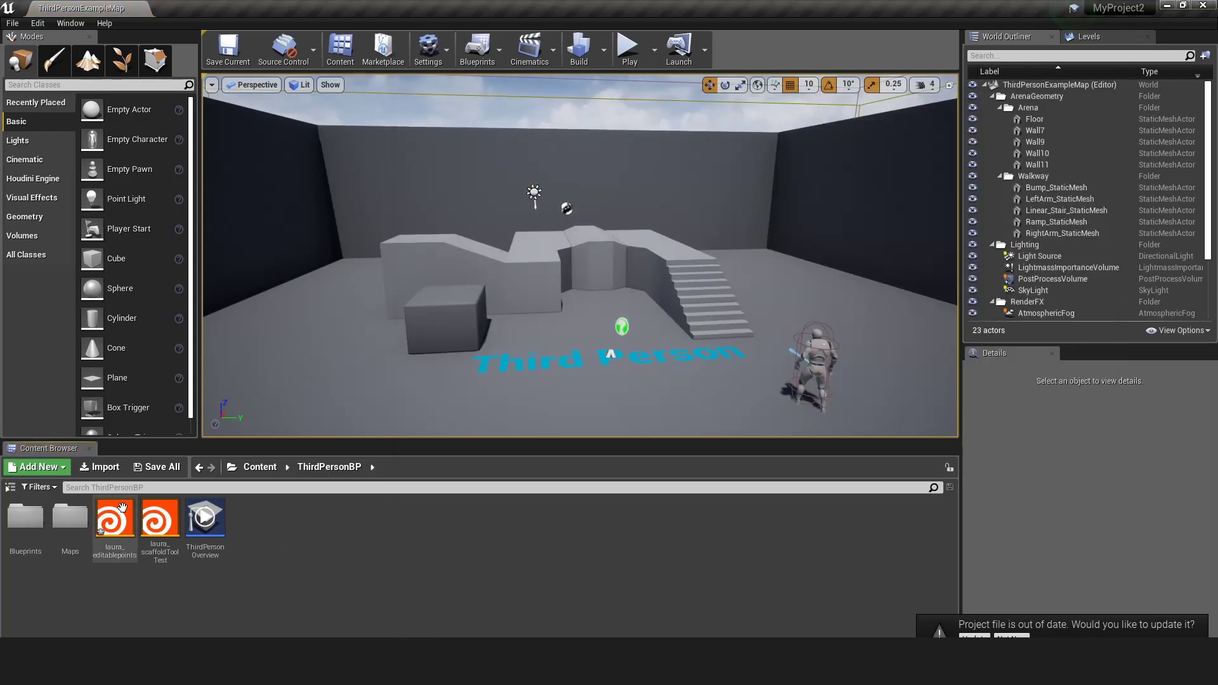
# Place the editablepoints asset in the level beside the dark cube and raise it to a Z location of 300.
pyautogui.moveTo(122, 531); pyautogui.dragTo(521, 370)
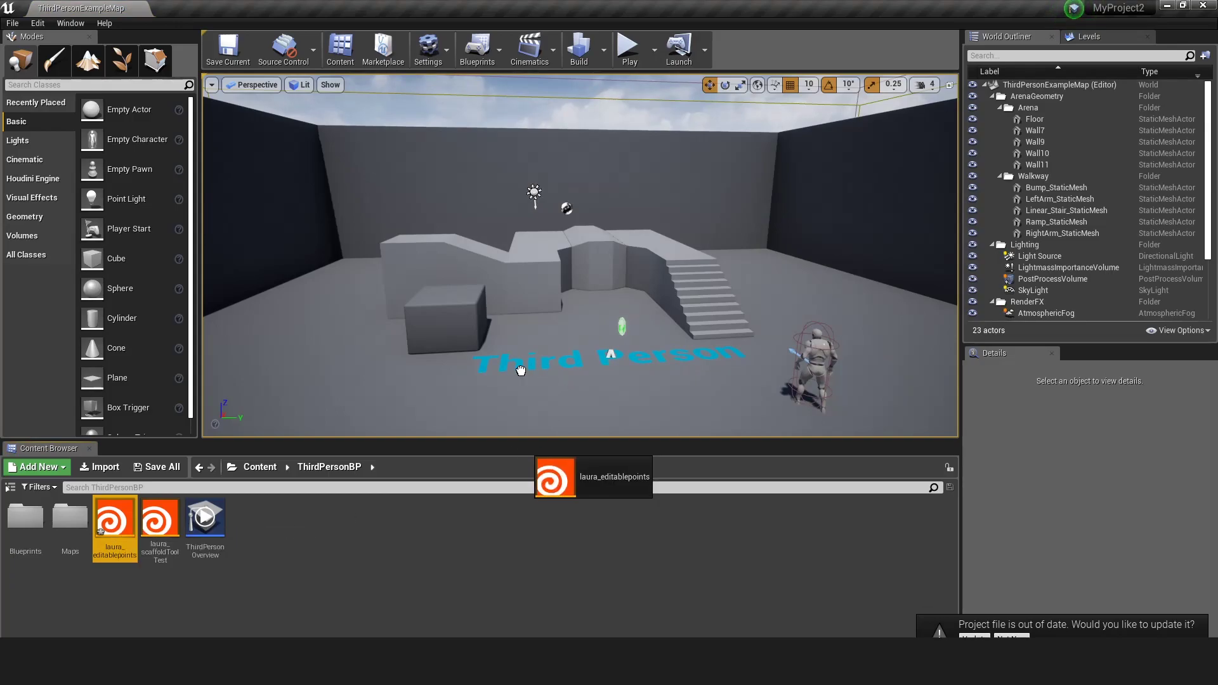
pyautogui.moveTo(521, 370); pyautogui.dragTo(520, 371)
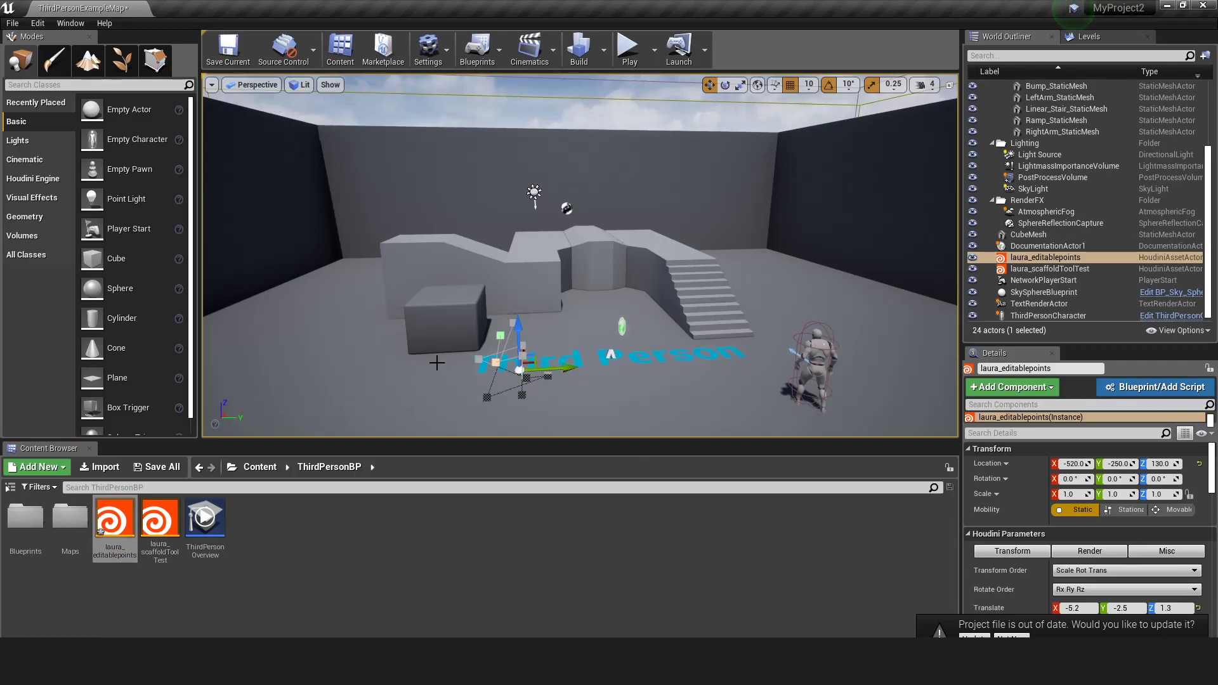
pyautogui.moveTo(518, 325); pyautogui.dragTo(518, 298)
pyautogui.moveTo(518, 298); pyautogui.dragTo(457, 149, button='right')
# Try moving one of the placed curve's points sideways in the level, and undo the move.
pyautogui.click(457, 149)
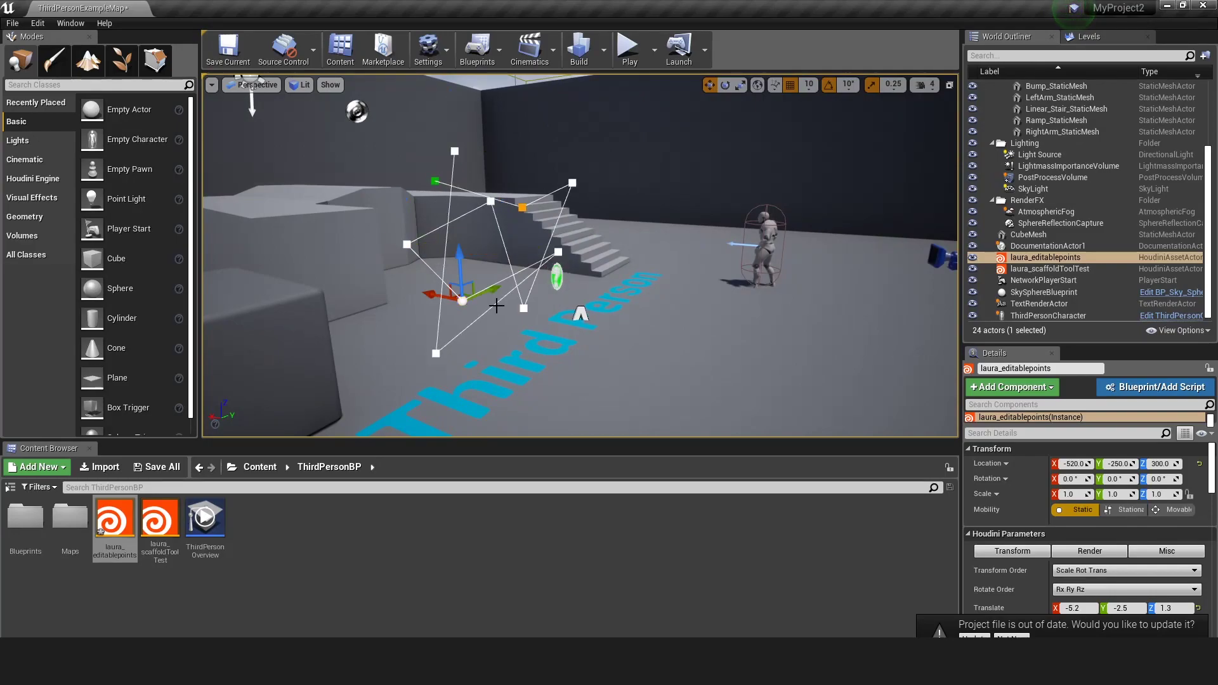
pyautogui.moveTo(413, 244); pyautogui.dragTo(447, 203, button='right')
pyautogui.moveTo(442, 195); pyautogui.dragTo(620, 219)
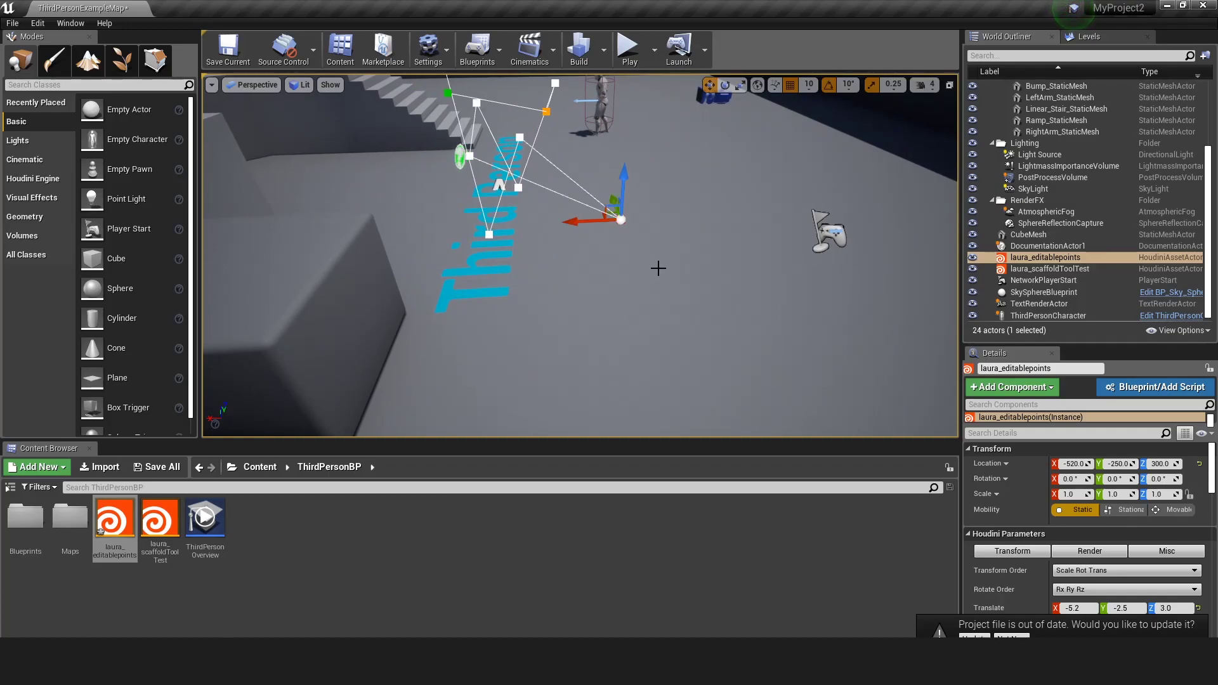
pyautogui.hotkey('ctrl', 'z')
# Reselect the editablepoints actor and examine its curve and editable points from several angles.
pyautogui.moveTo(499, 223)
pyautogui.mouseDown(button='right')
pyautogui.moveTo(501, 210)
pyautogui.moveTo(505, 229)
pyautogui.mouseUp(button='right')
pyautogui.moveTo(647, 209); pyautogui.dragTo(646, 210, button='right')
pyautogui.click(711, 331)
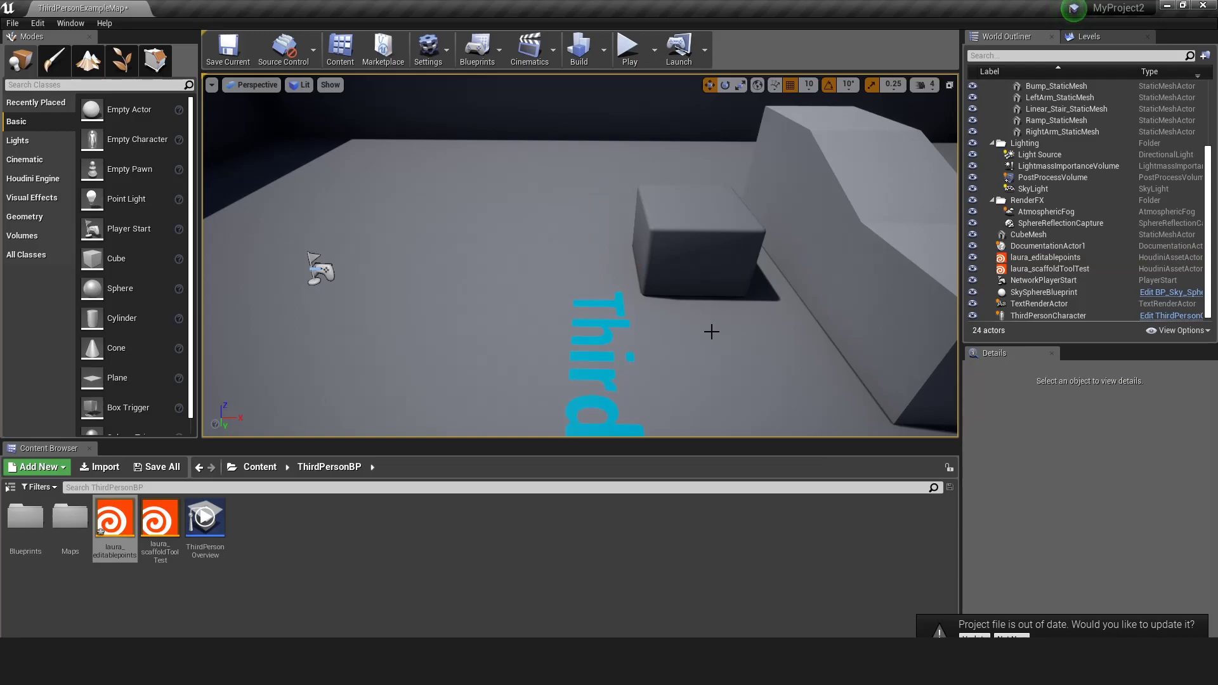
pyautogui.click(1046, 258)
pyautogui.moveTo(664, 302); pyautogui.dragTo(664, 302, button='right')
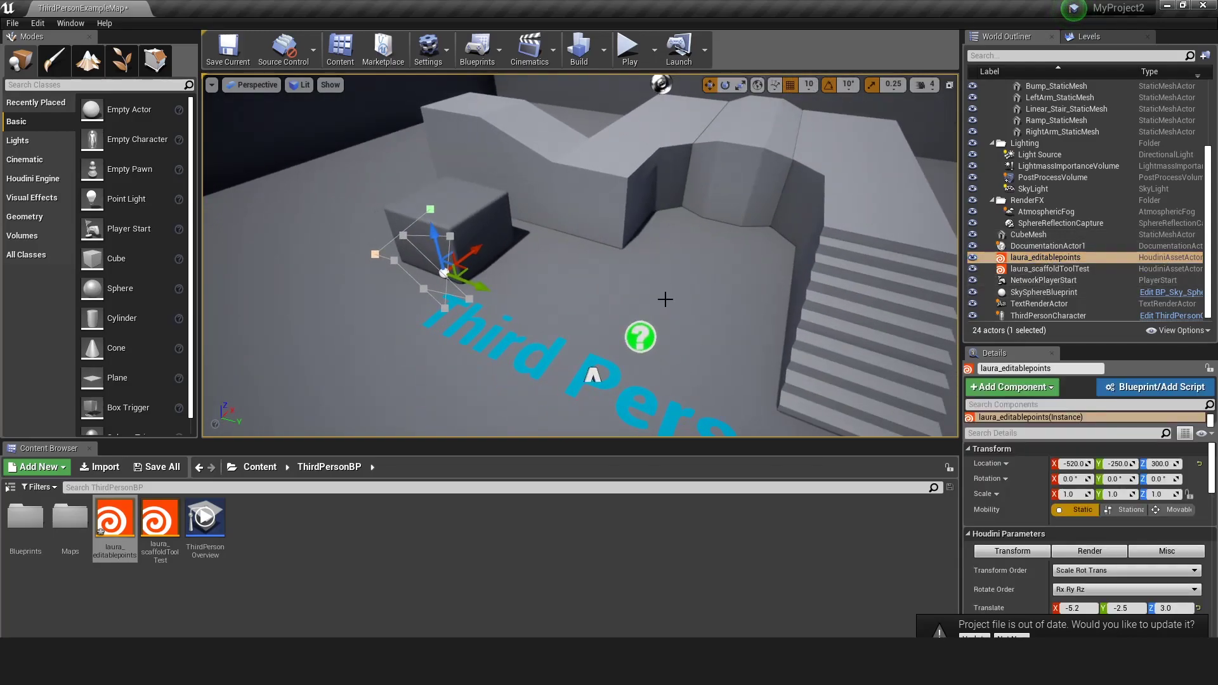
pyautogui.doubleClick(1050, 269)
pyautogui.moveTo(664, 302); pyautogui.dragTo(664, 302, button='right')
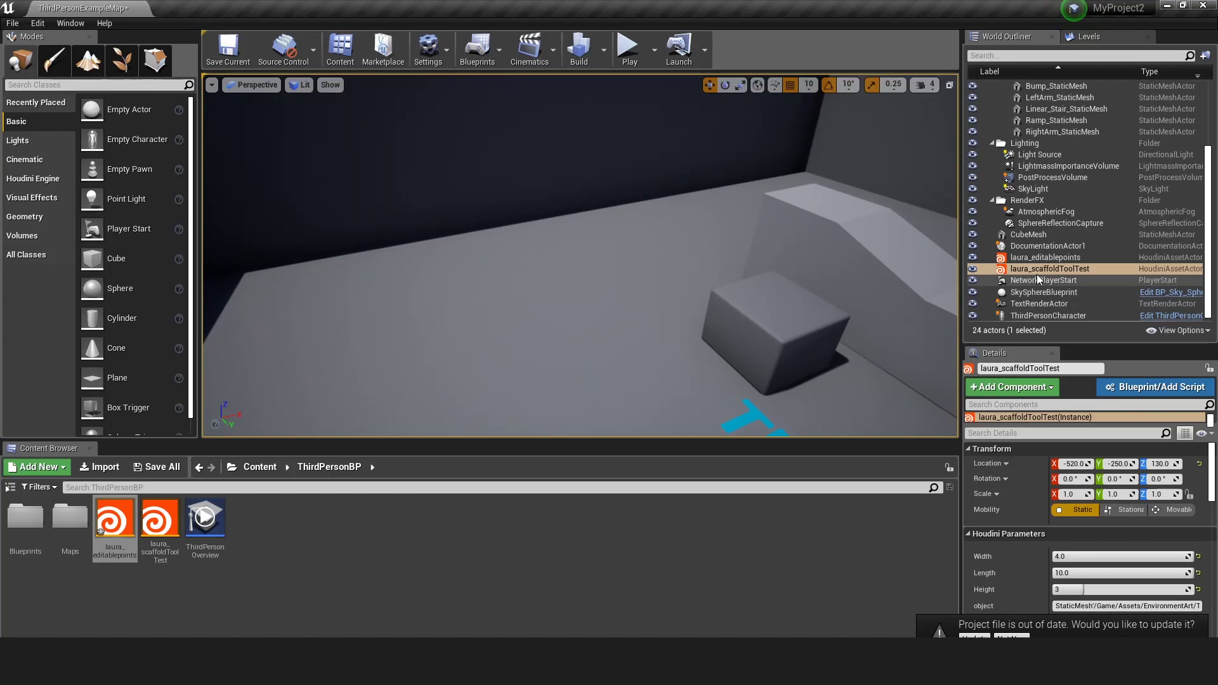
pyautogui.doubleClick(1045, 257)
pyautogui.keyDown('alt'); pyautogui.moveTo(753, 260); pyautogui.dragTo(753, 260); pyautogui.keyUp('alt')
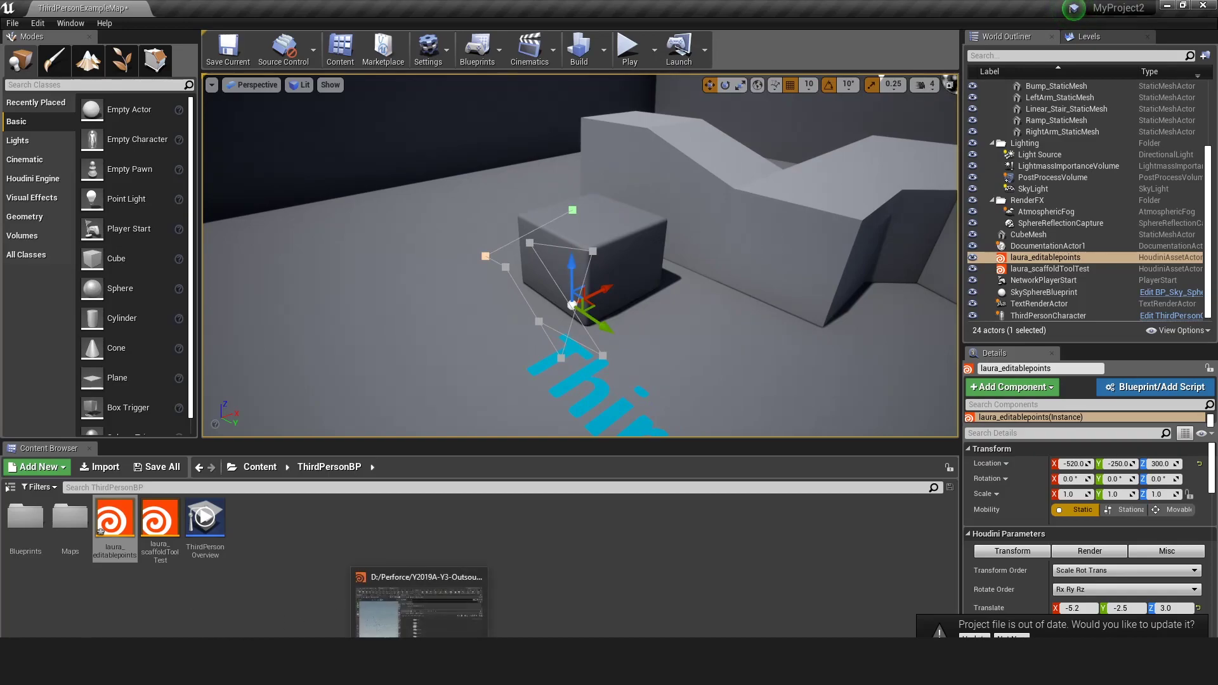
# Switch back to untitled.hip in Houdini and select all six nodes from sphere1 to output0 in the editablePoints network.
pyautogui.click(419, 661)
pyautogui.moveTo(529, 333); pyautogui.dragTo(661, 560)
pyautogui.hotkey('alt', 'Tab')
pyautogui.hotkey('alt', 'Tab')
pyautogui.hotkey('alt', 'Tab')
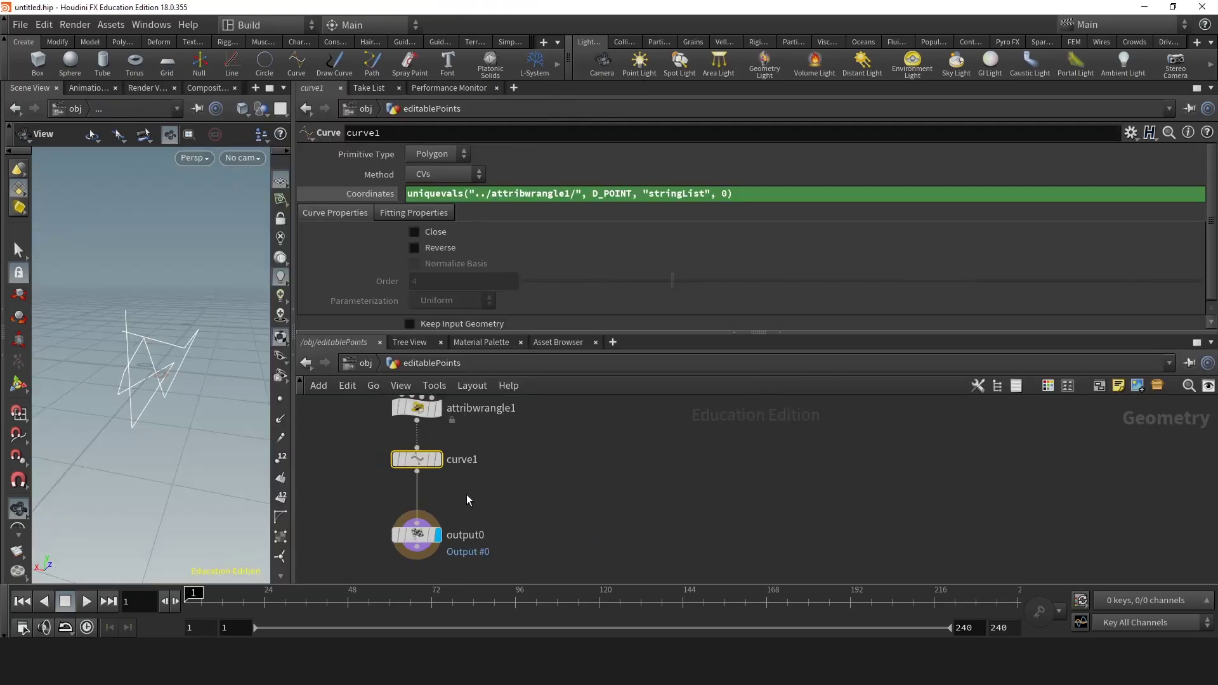
pyautogui.scroll(-5, 519, 447)
pyautogui.moveTo(458, 458); pyautogui.dragTo(596, 572)
pyautogui.scroll(3, 622, 475)
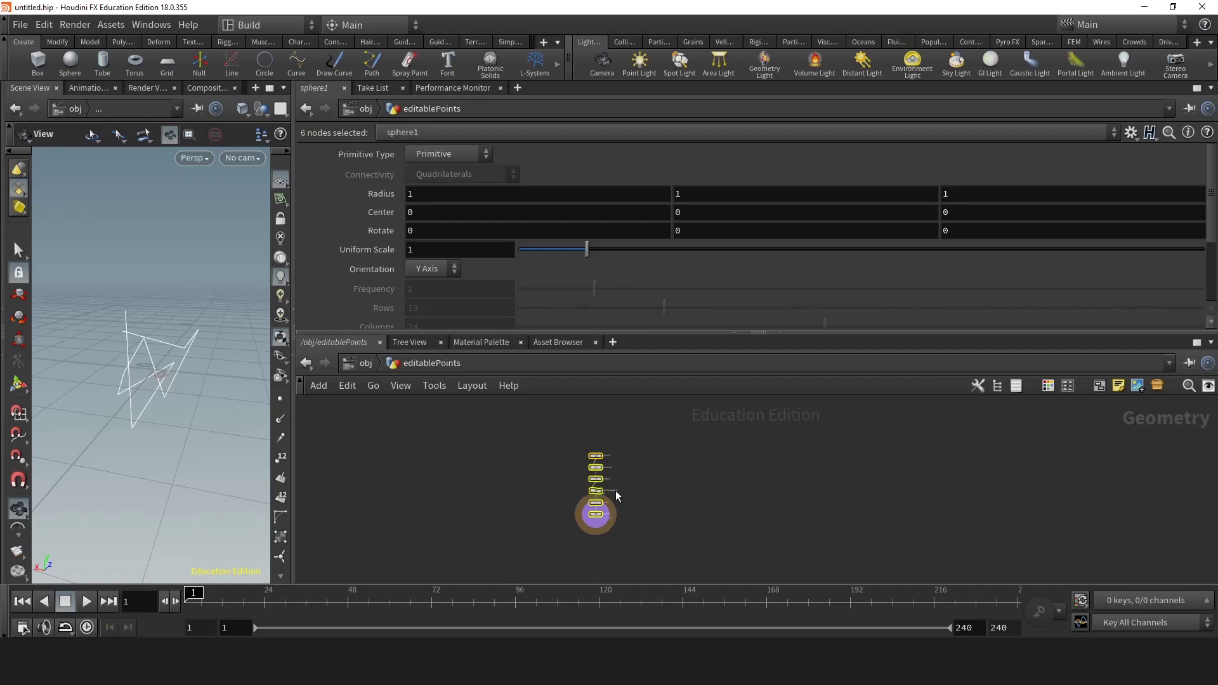
pyautogui.press('h')
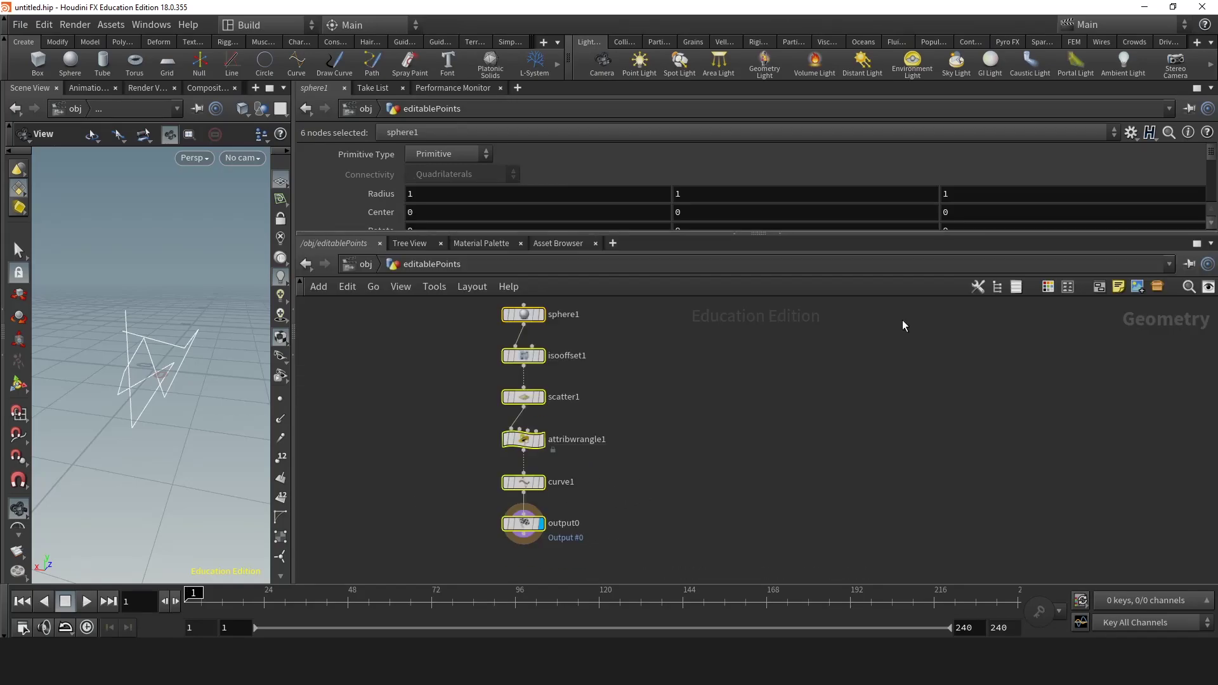